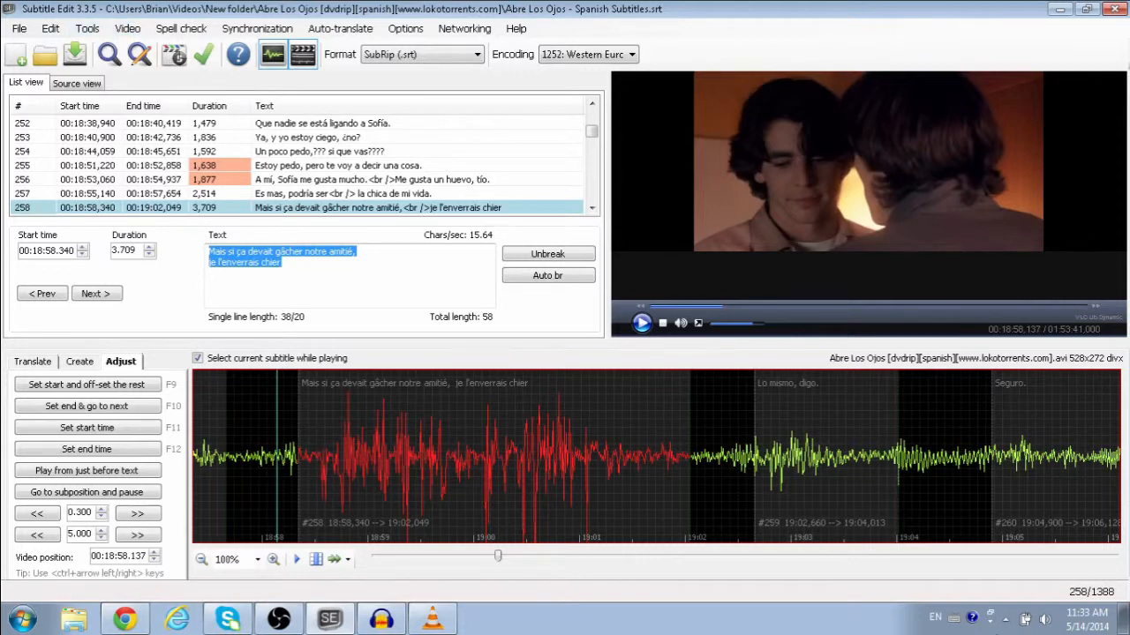
# Step: Minimize the Subtitle Edit window holding Spanish Subtitles.srt to reveal the desktop
pyautogui.click(327, 621)
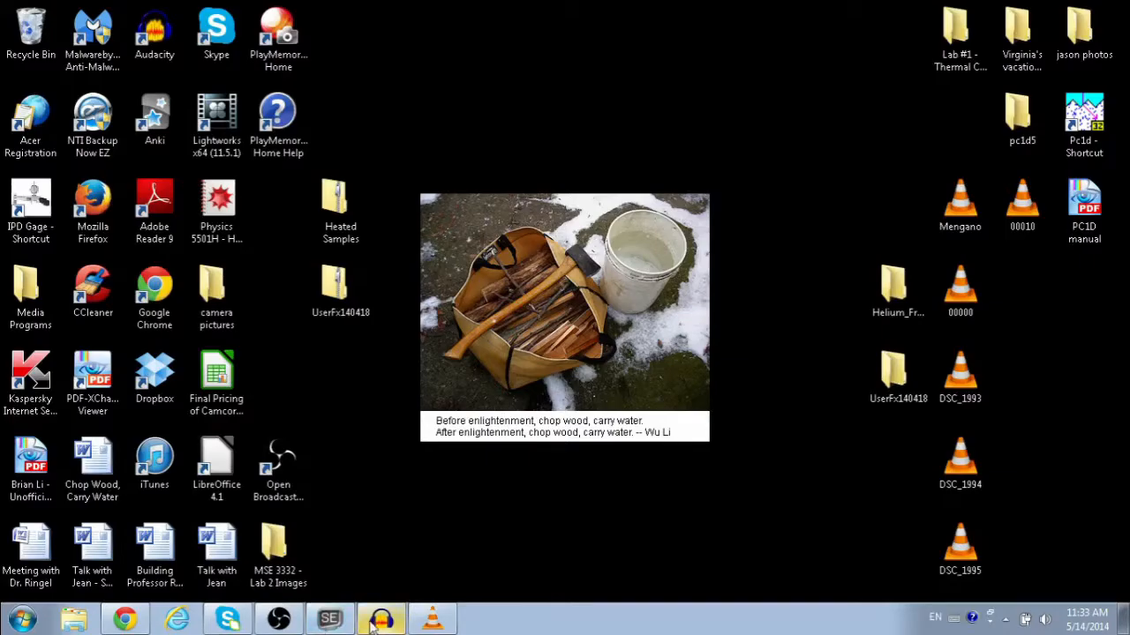
pyautogui.click(382, 620)
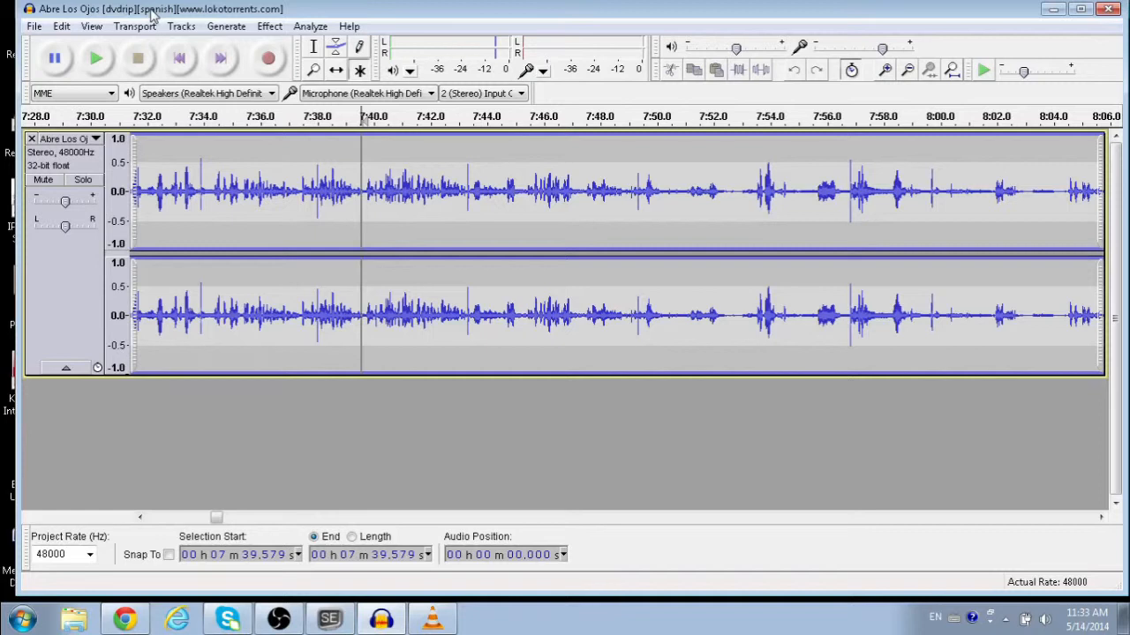
pyautogui.click(366, 622)
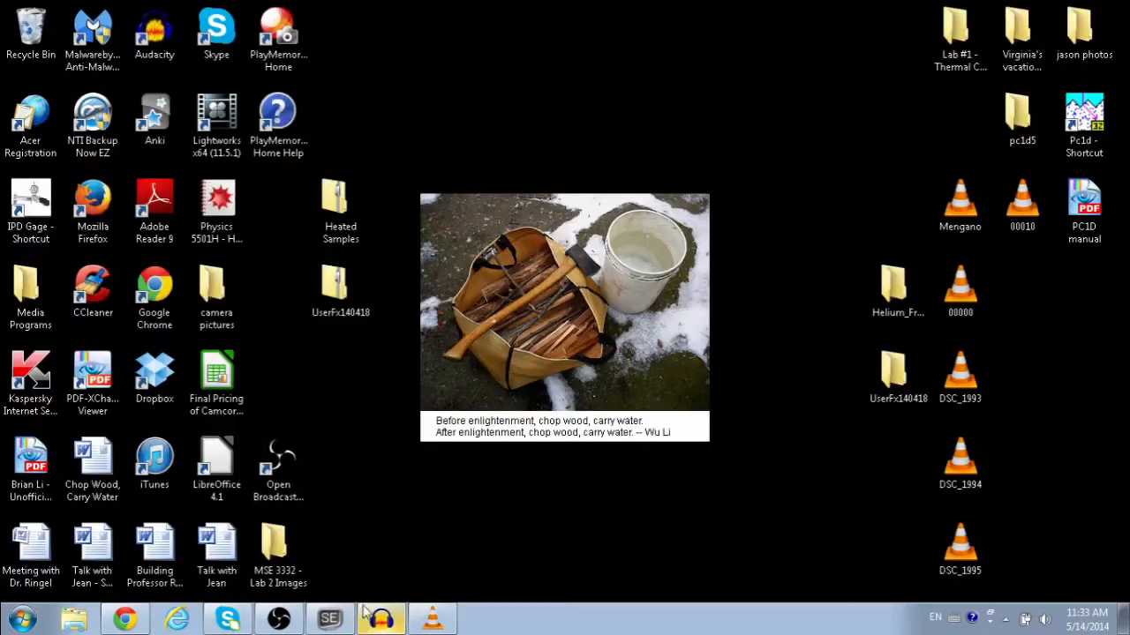
# Step: Watch the film clip near 7:38 in VLC, then return to Subtitle Edit on subtitle 252
pyautogui.click(432, 620)
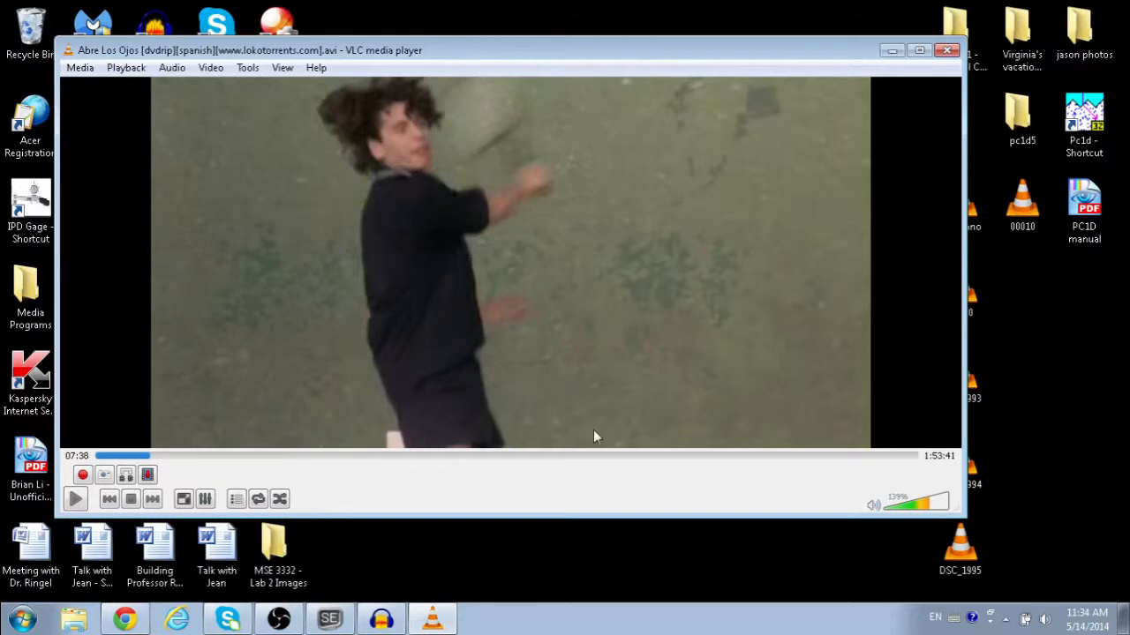
pyautogui.click(442, 616)
pyautogui.click(330, 618)
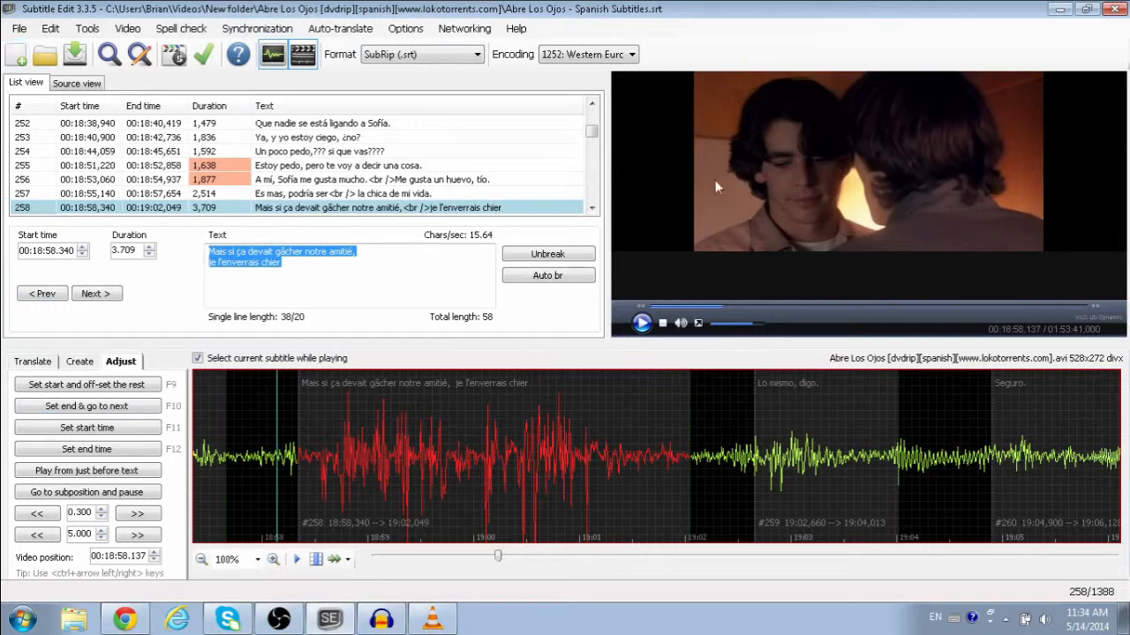
pyautogui.click(24, 123)
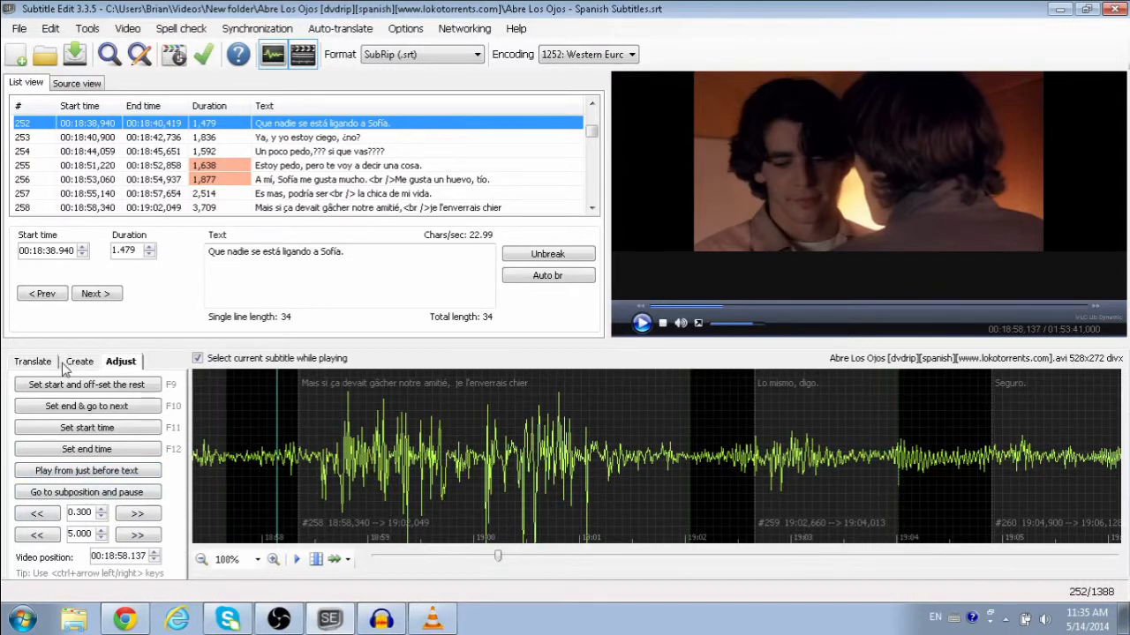
# Step: Review subtitles 264, 265 and 266, ending on 'Es que mañana tengo que madrugar.'
pyautogui.scroll(-1, 333, 194)
pyautogui.scroll(1, 333, 195)
pyautogui.scroll(-1, 332, 194)
pyautogui.scroll(1, 333, 194)
pyautogui.scroll(-1, 333, 194)
pyautogui.scroll(1, 333, 194)
pyautogui.scroll(-4, 333, 194)
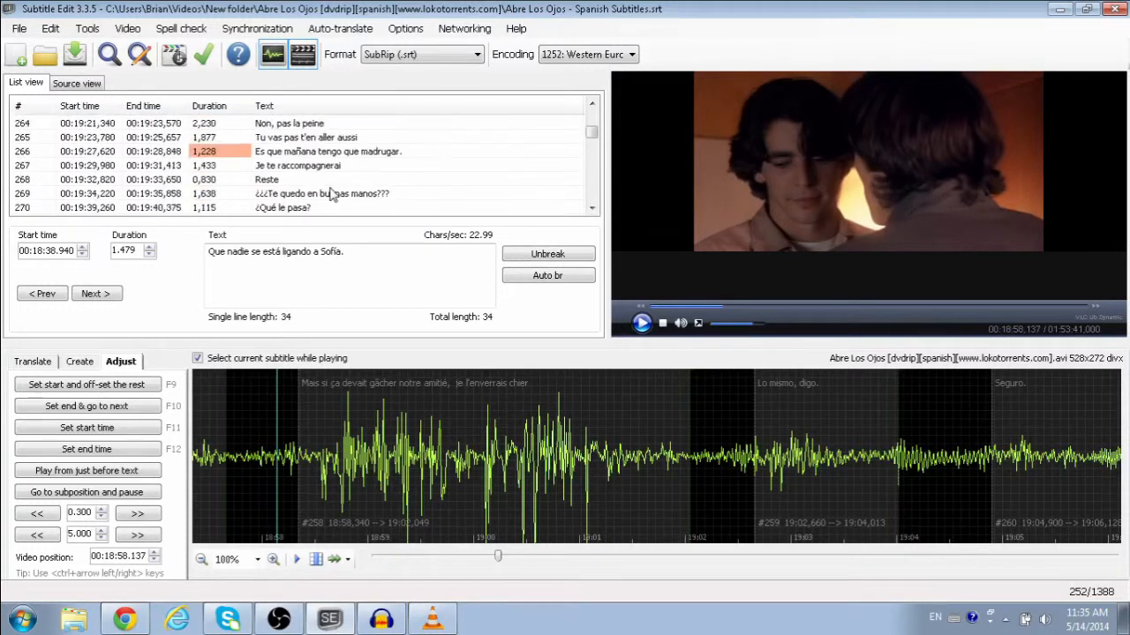
pyautogui.click(280, 128)
pyautogui.click(282, 141)
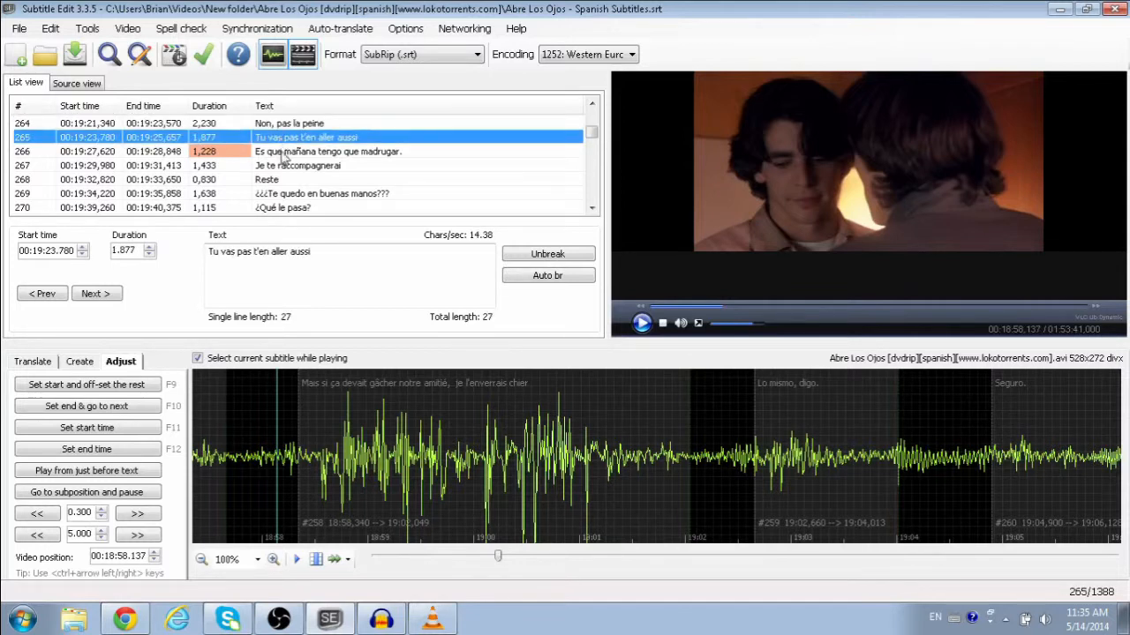
pyautogui.click(284, 152)
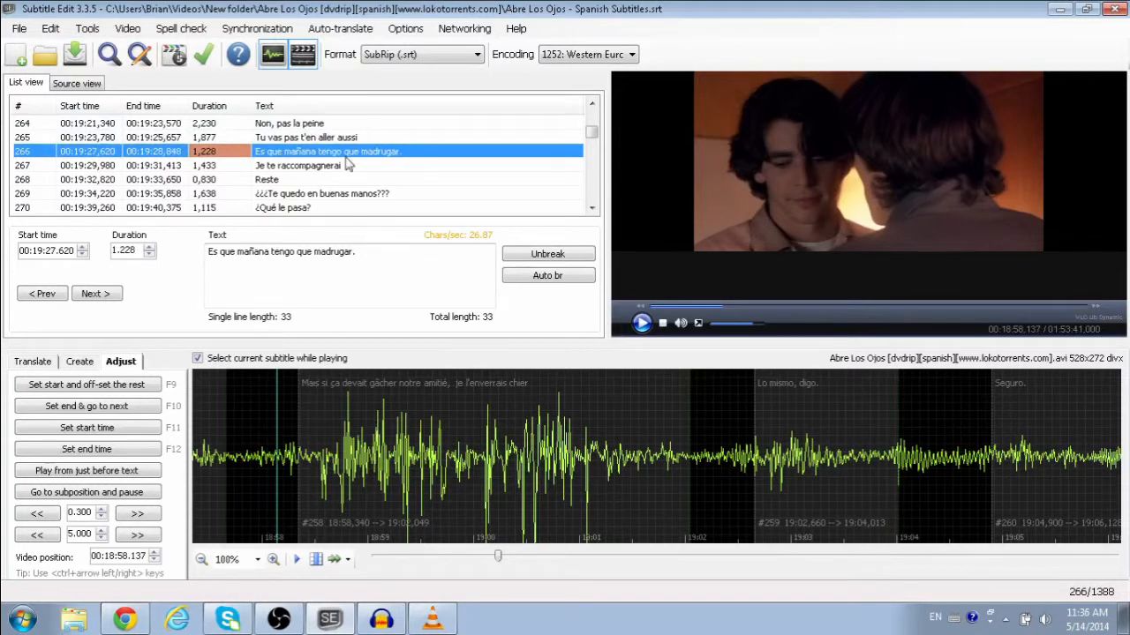
pyautogui.scroll(2, 347, 163)
pyautogui.scroll(1, 347, 165)
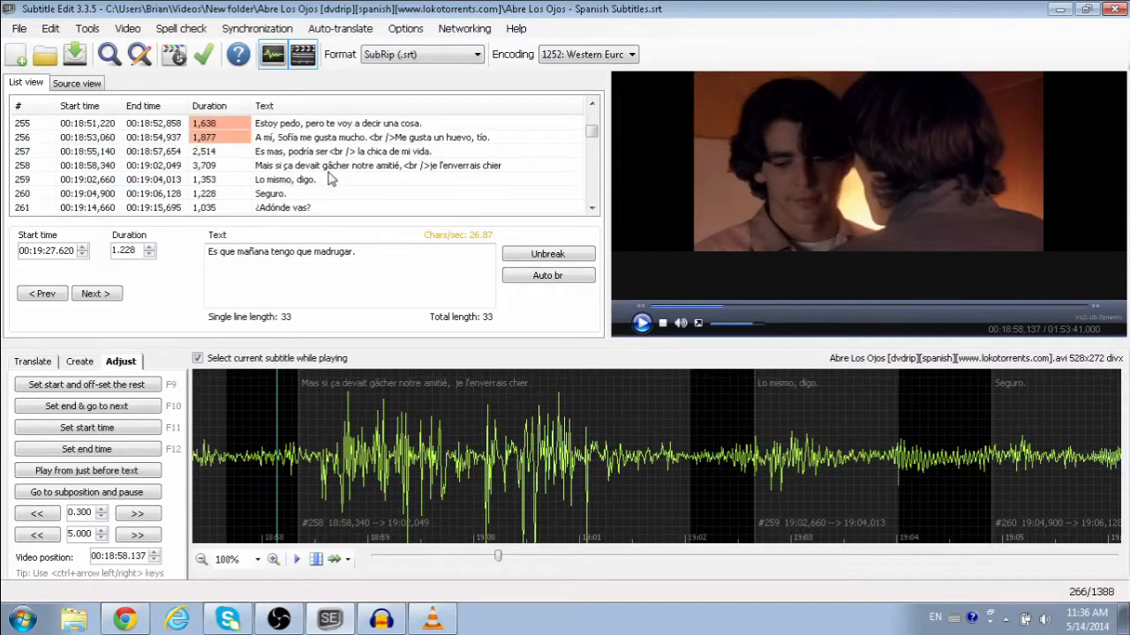
pyautogui.scroll(-1, 329, 180)
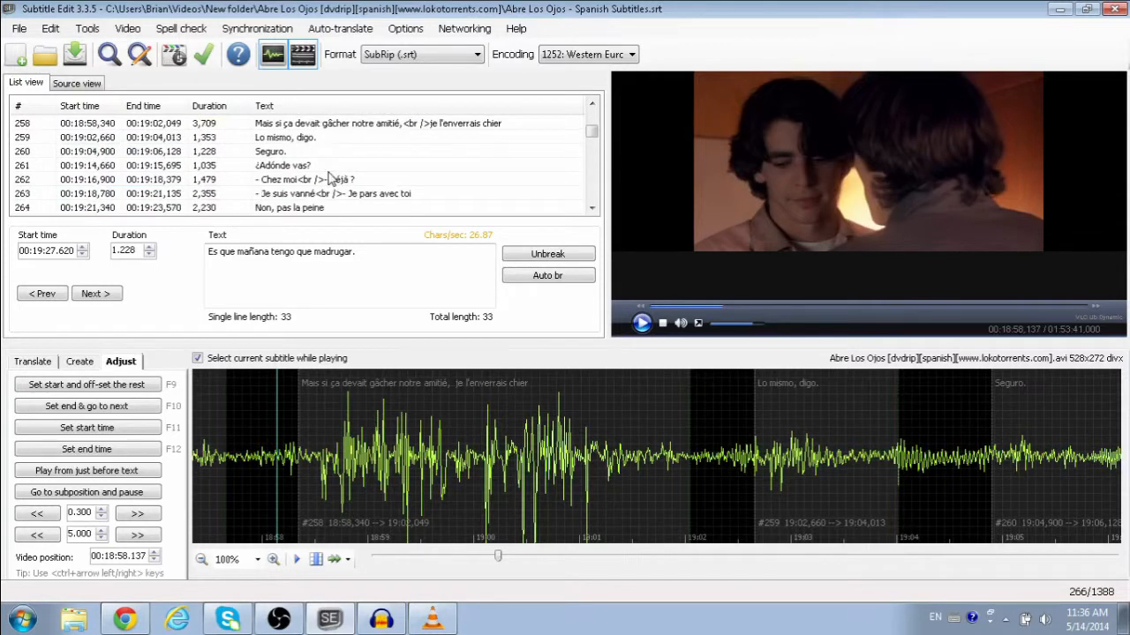
# Step: Cue the video to subtitle 262 ('Chez moi / Déjà ?') and listen to its clip
pyautogui.click(297, 168)
pyautogui.click(298, 181)
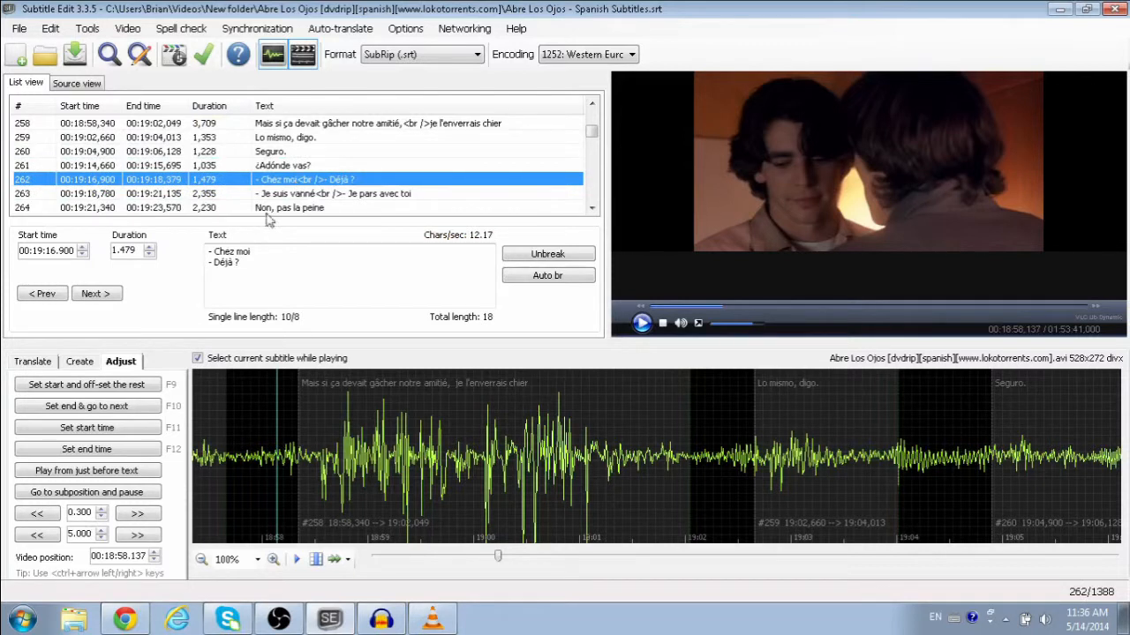
pyautogui.click(85, 493)
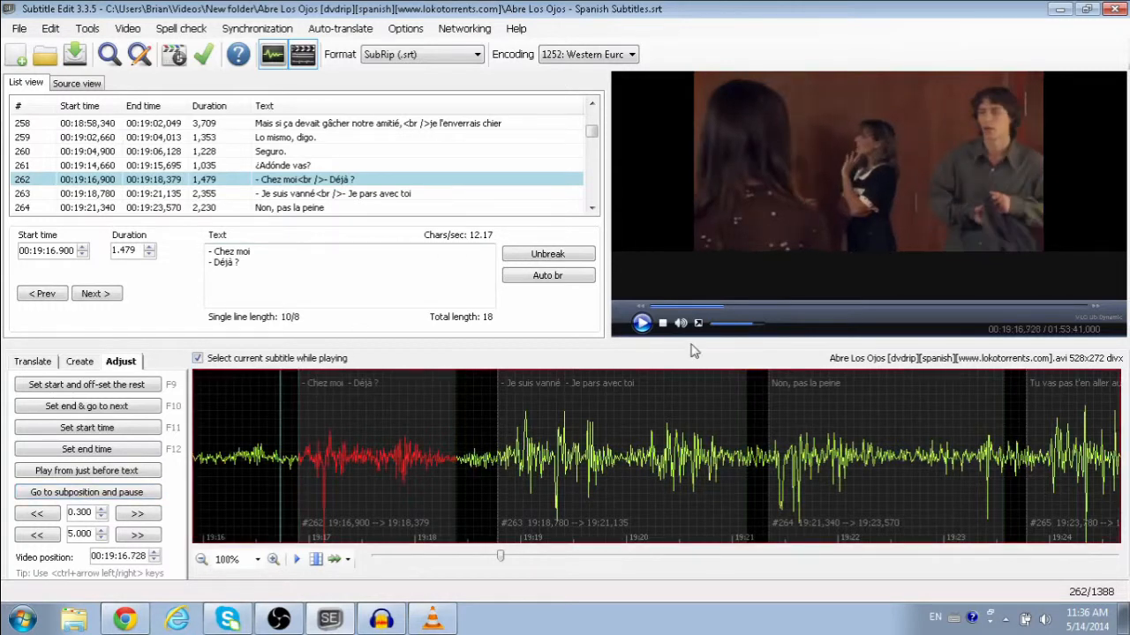
pyautogui.click(641, 323)
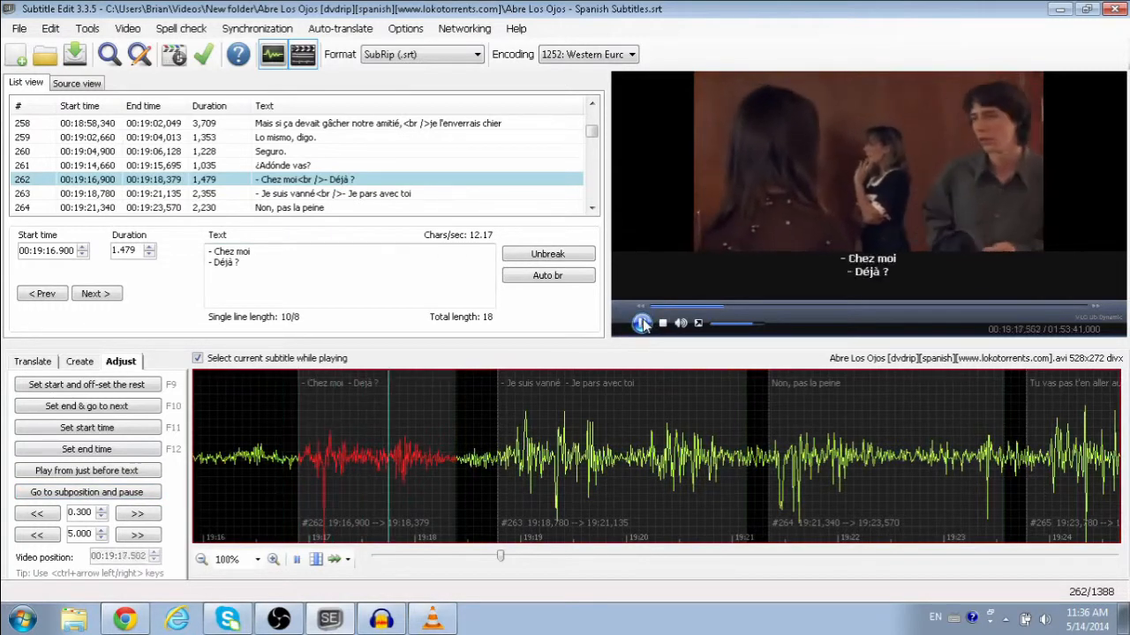
pyautogui.click(643, 325)
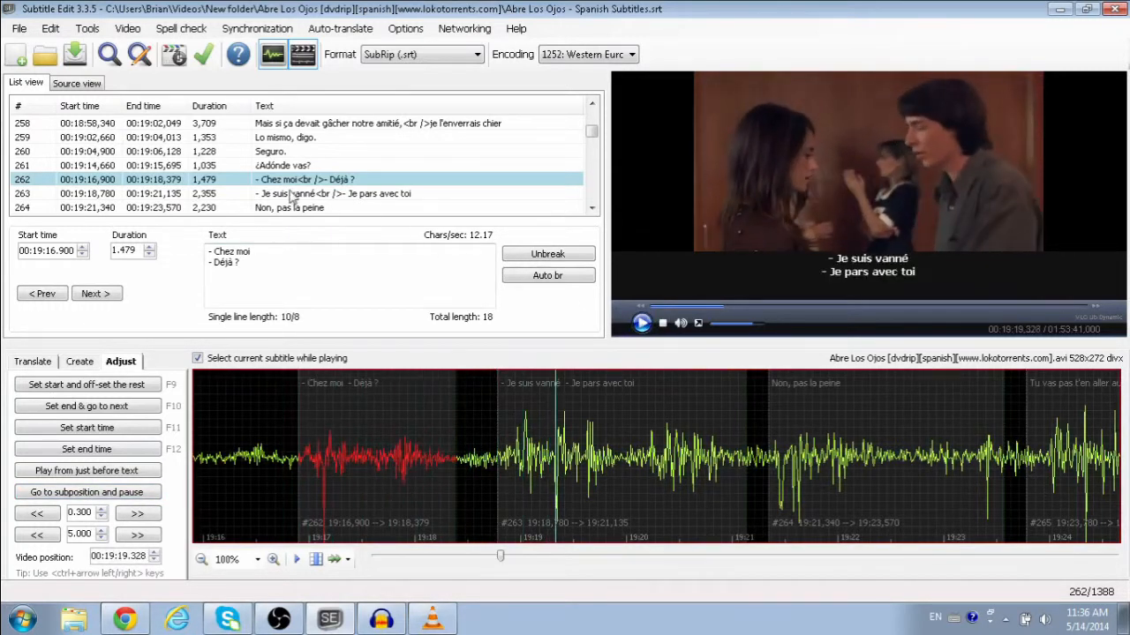
# Step: Replace subtitle 262's lines with 'sdfsdklfsjfl' and 'Spanish subtitle'
pyautogui.moveTo(253, 251); pyautogui.dragTo(214, 251)
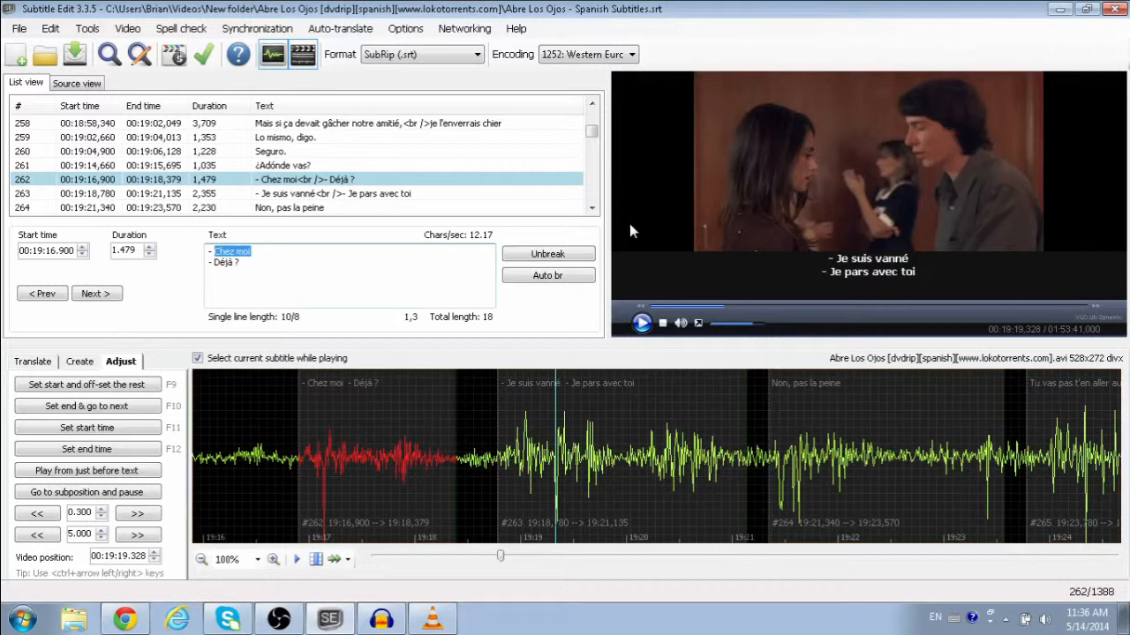
pyautogui.write('sdfsdklfsjfl')
pyautogui.moveTo(241, 263); pyautogui.dragTo(217, 270)
pyautogui.write('Spanish')
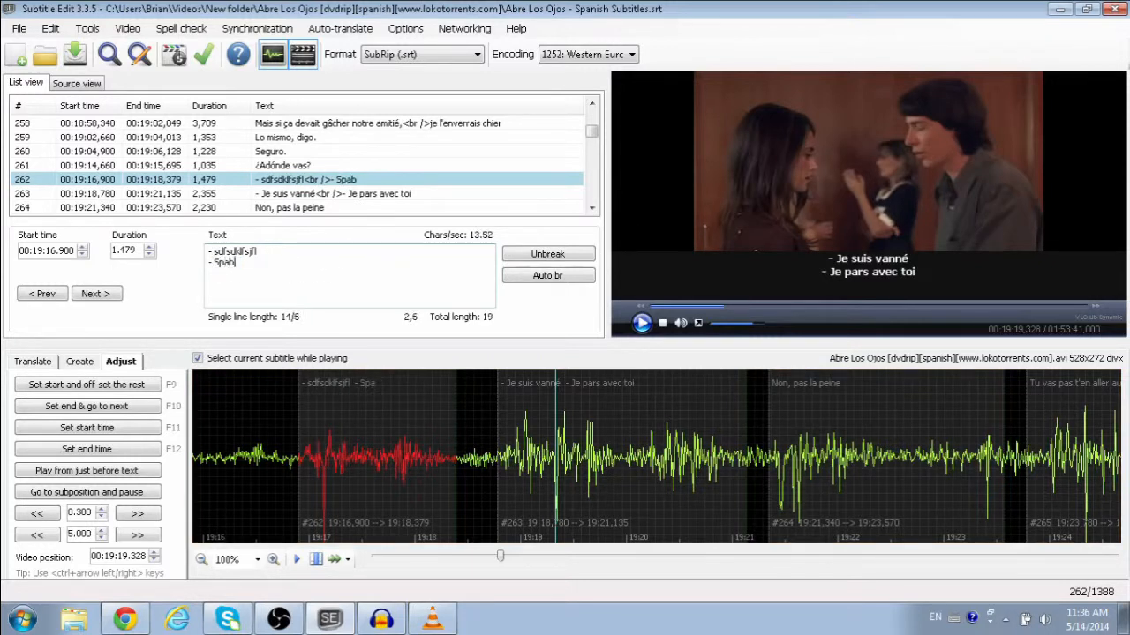
pyautogui.write(' subtitle')
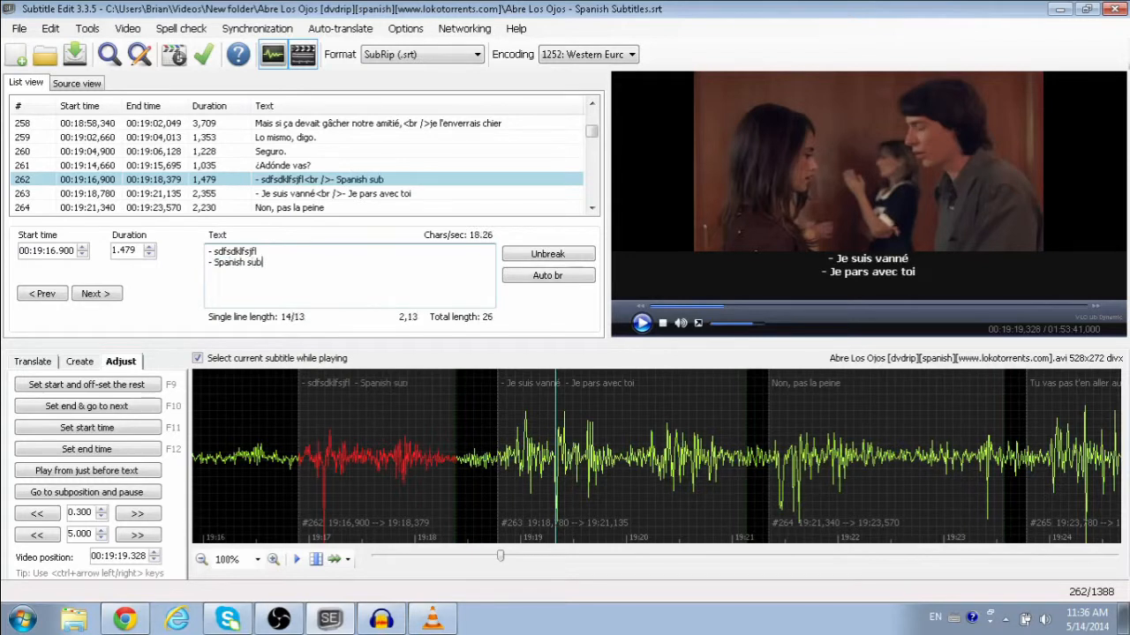
pyautogui.click(305, 195)
# Step: Step through subtitles 264 to 272 to read their French text
pyautogui.scroll(-1, 304, 199)
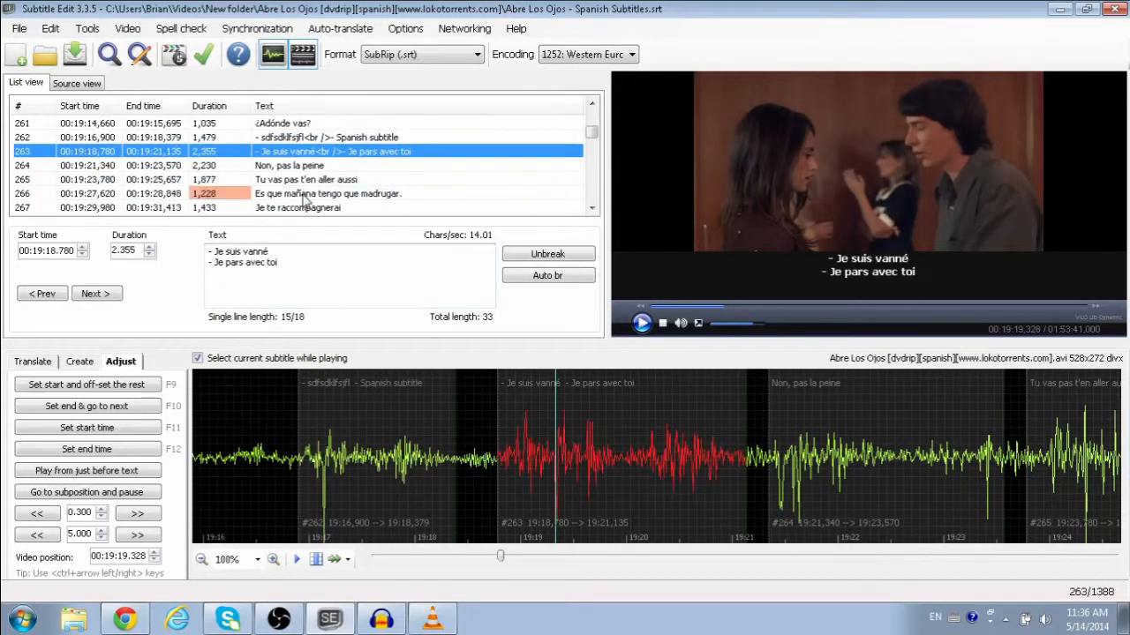
pyautogui.click(301, 165)
pyautogui.click(300, 180)
pyautogui.click(300, 193)
pyautogui.click(298, 208)
pyautogui.scroll(-1, 298, 208)
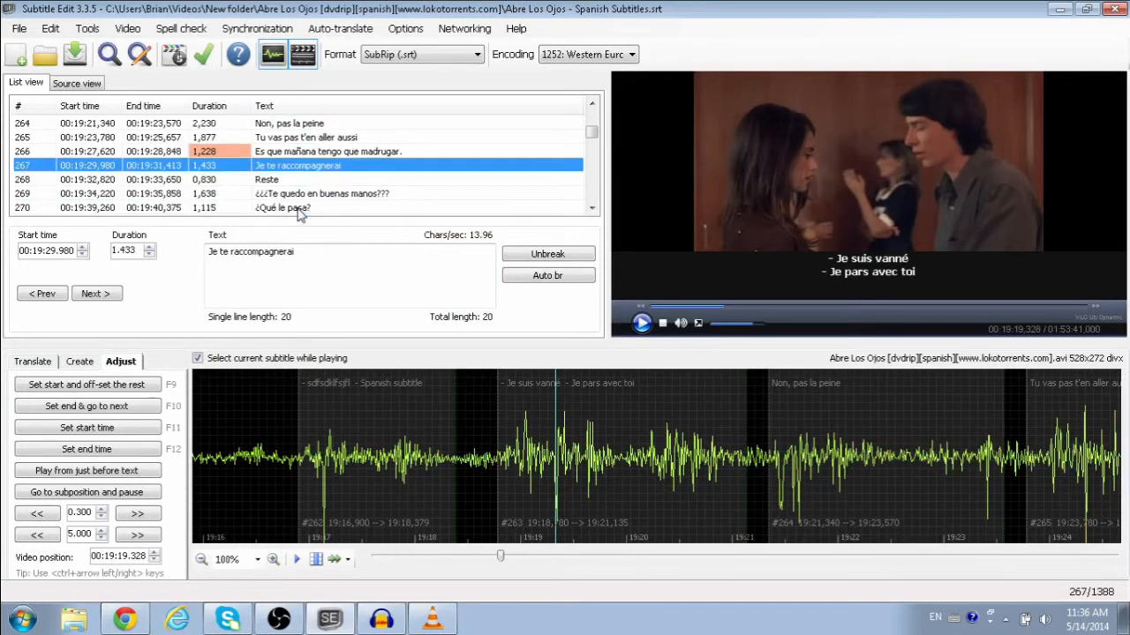
pyautogui.click(297, 179)
pyautogui.click(294, 194)
pyautogui.click(295, 207)
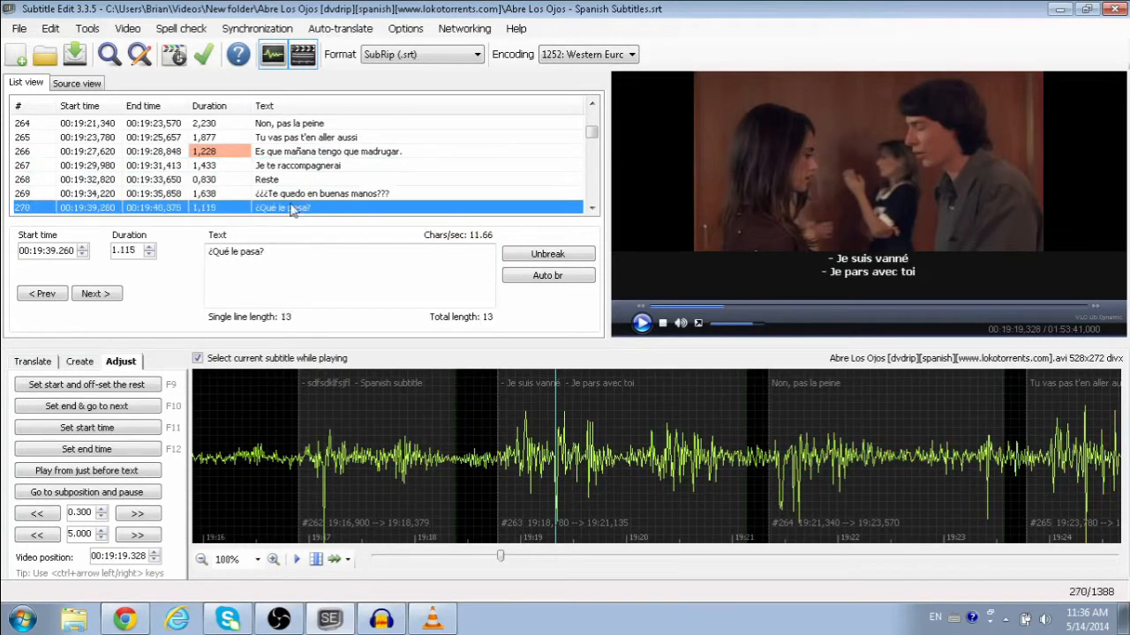
pyautogui.scroll(-1, 295, 203)
pyautogui.click(294, 179)
pyautogui.click(291, 193)
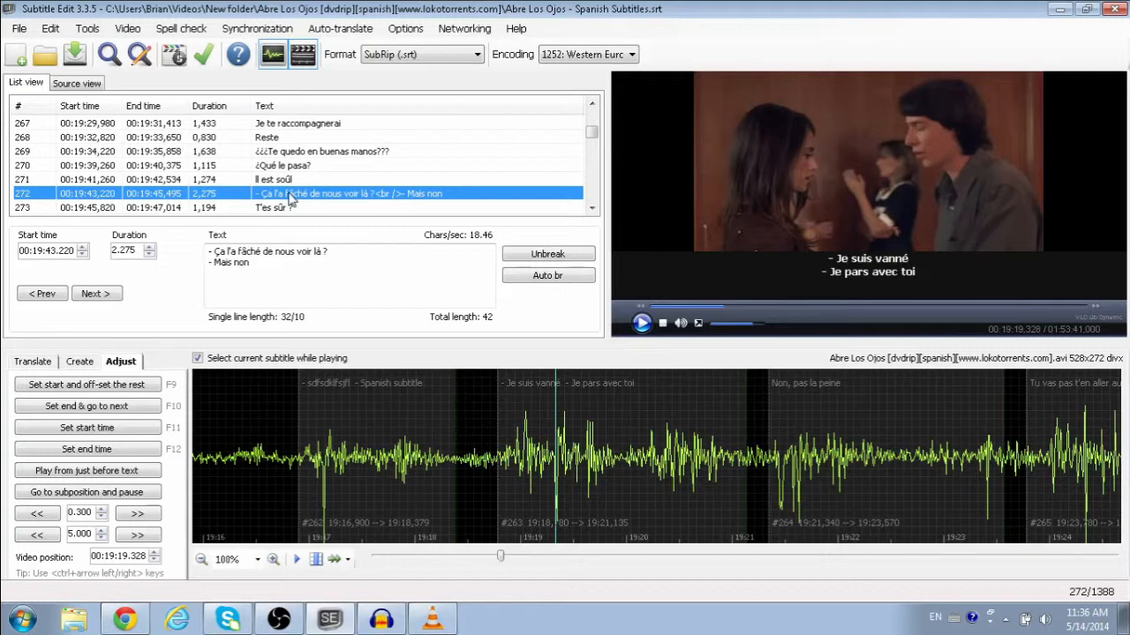
# Step: Scroll the subtitle list back up to rows 48–54, including line 52
pyautogui.scroll(-1, 291, 199)
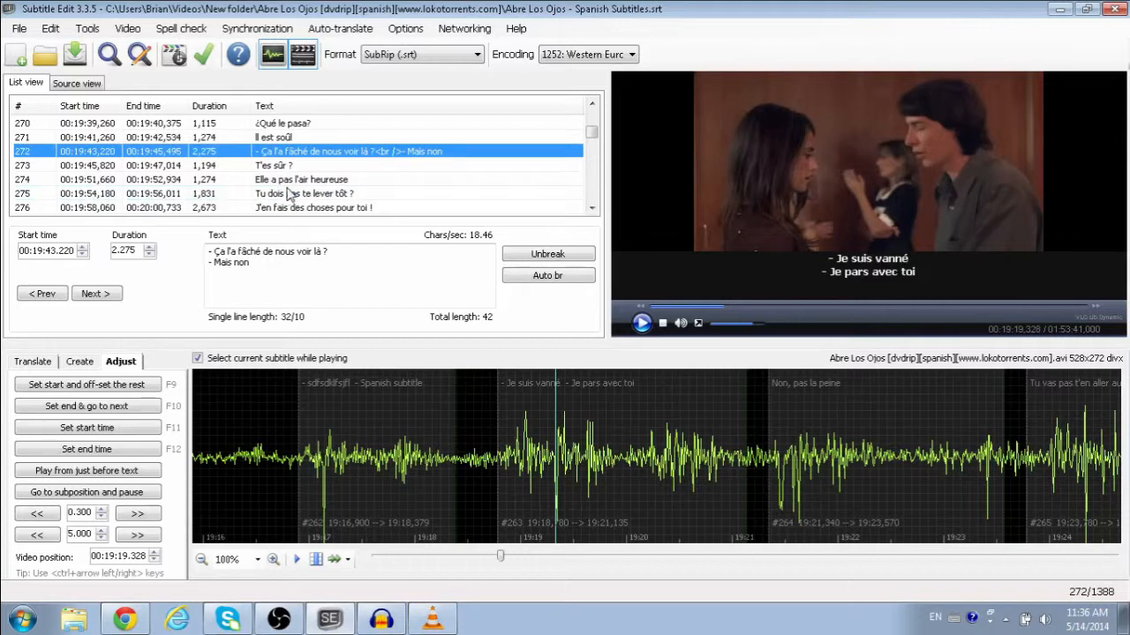
pyautogui.scroll(20, 289, 172)
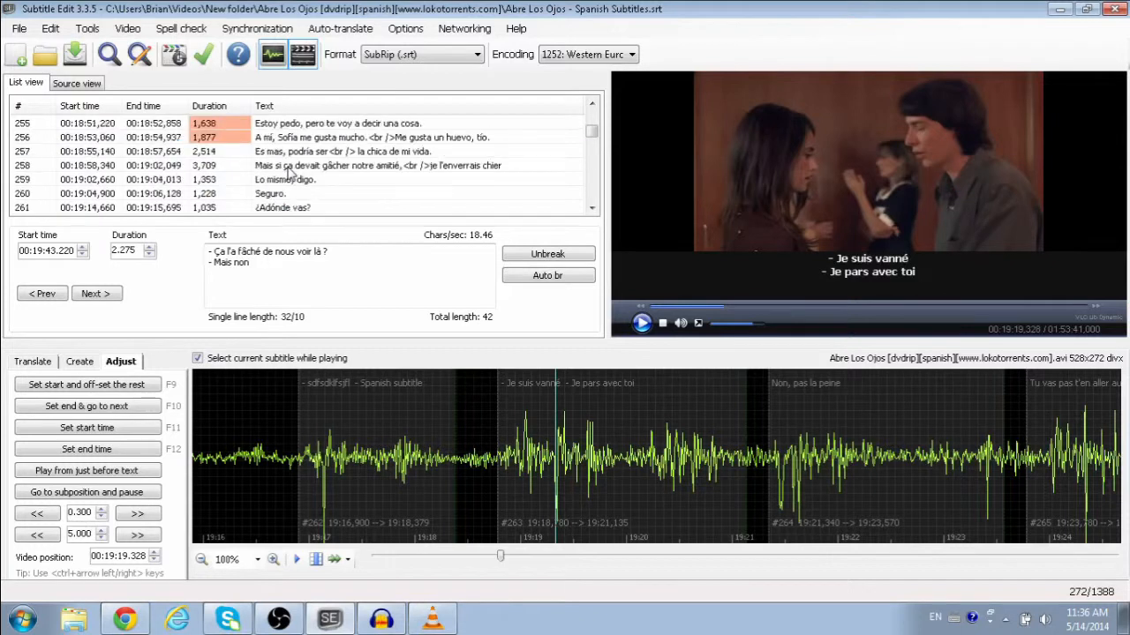
pyautogui.scroll(20, 289, 172)
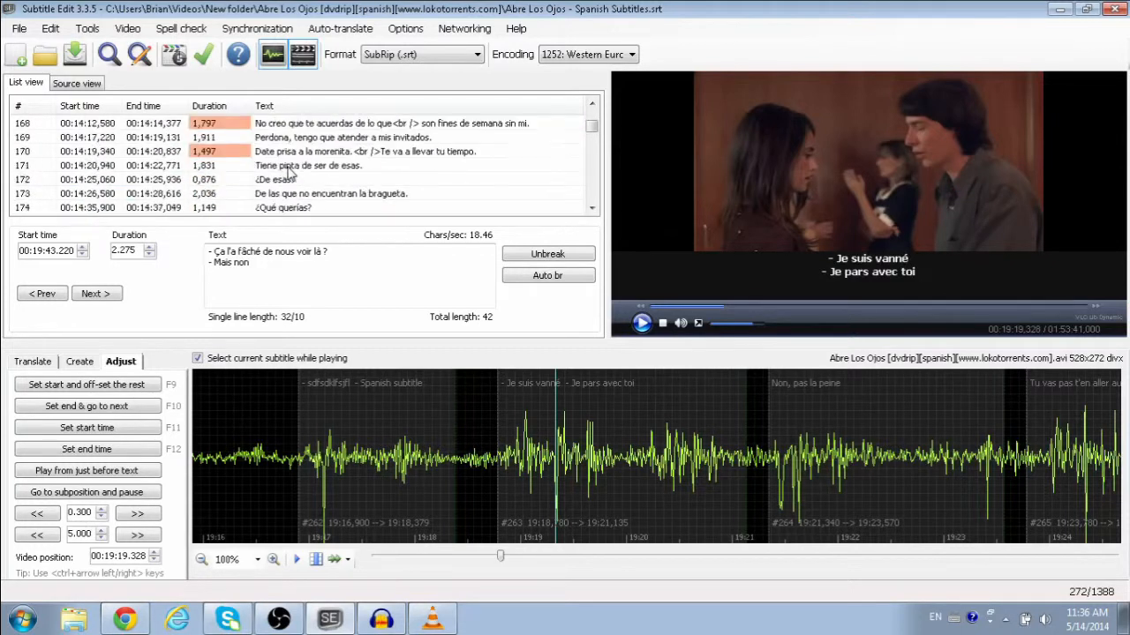
pyautogui.scroll(14, 289, 172)
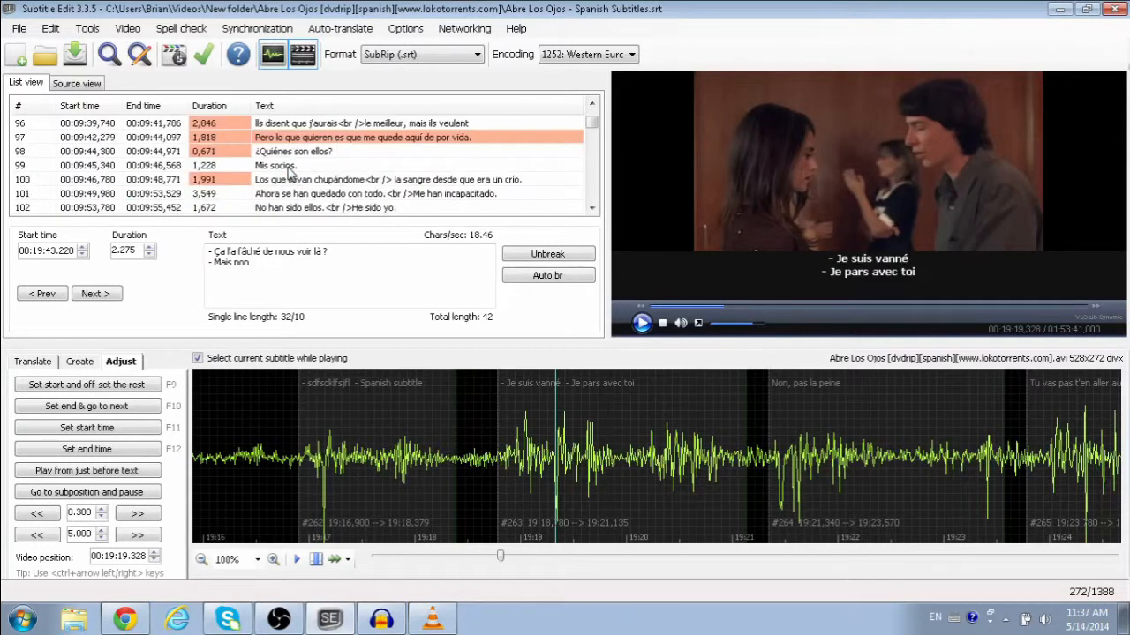
pyautogui.scroll(5, 290, 173)
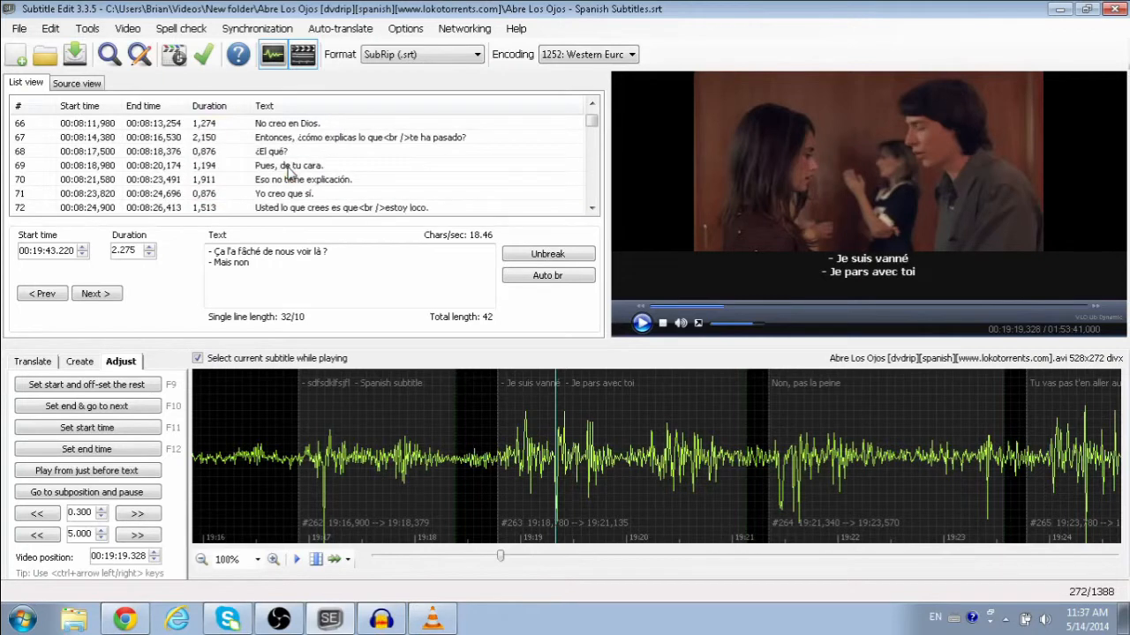
pyautogui.scroll(2, 289, 173)
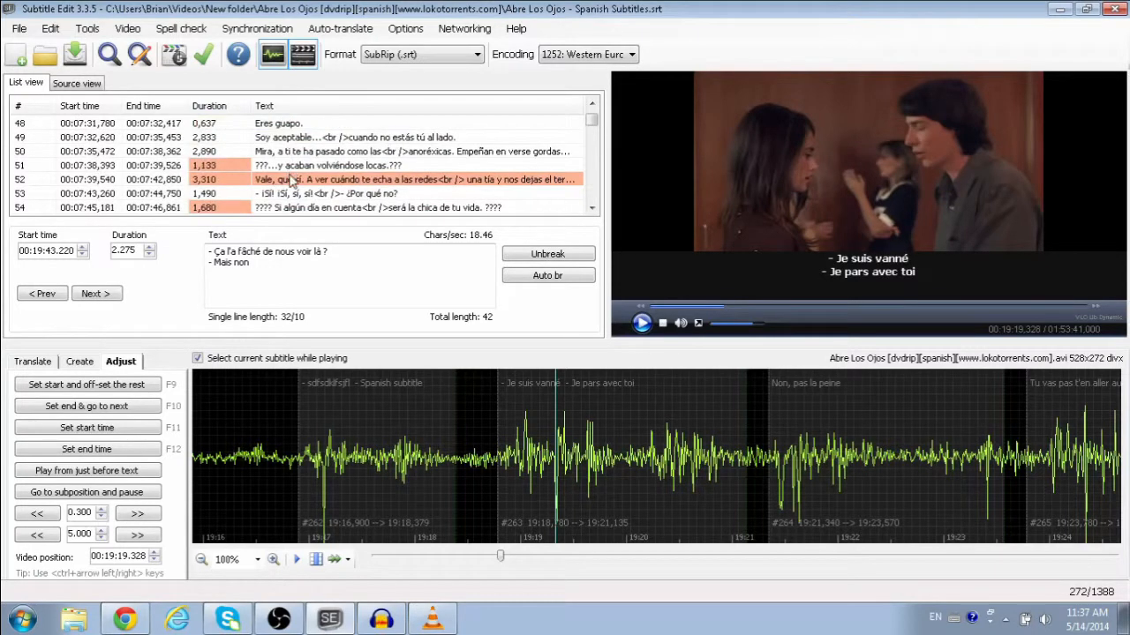
# Step: Cut subtitle 52's text 'Vale, que sí…' to the clipboard, leaving the line blank
pyautogui.click(292, 179)
pyautogui.moveTo(410, 270); pyautogui.dragTo(177, 255)
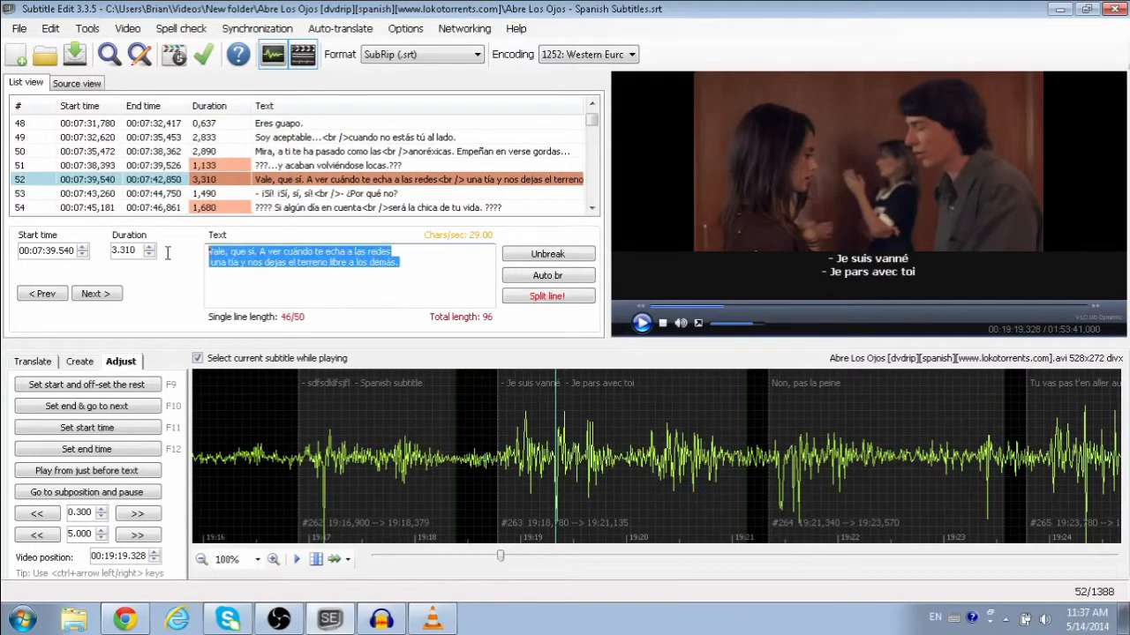
pyautogui.press('Delete')
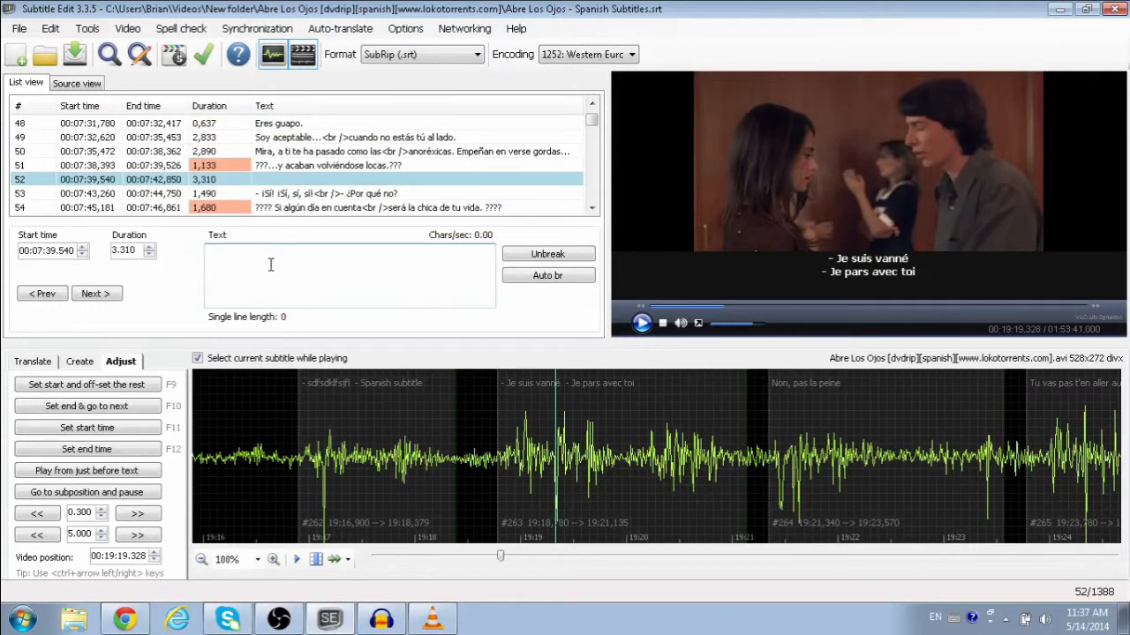
pyautogui.hotkey('ctrl', 'z')
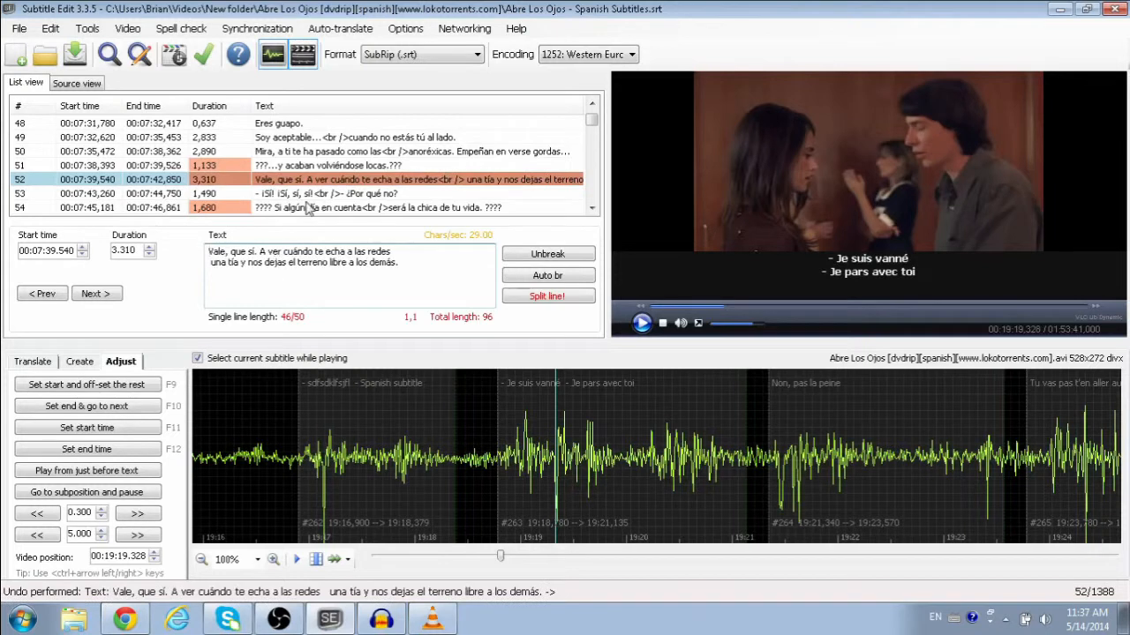
pyautogui.moveTo(408, 269); pyautogui.dragTo(203, 252)
pyautogui.hotkey('ctrl', 'c')
pyautogui.rightClick(251, 254)
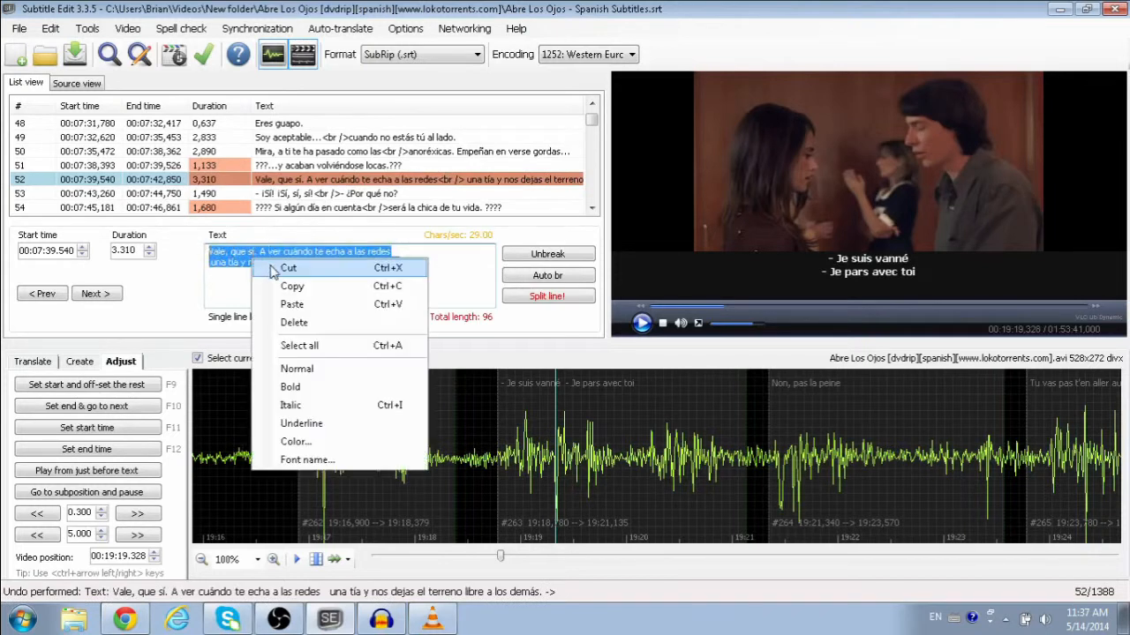
pyautogui.click(283, 265)
pyautogui.click(22, 620)
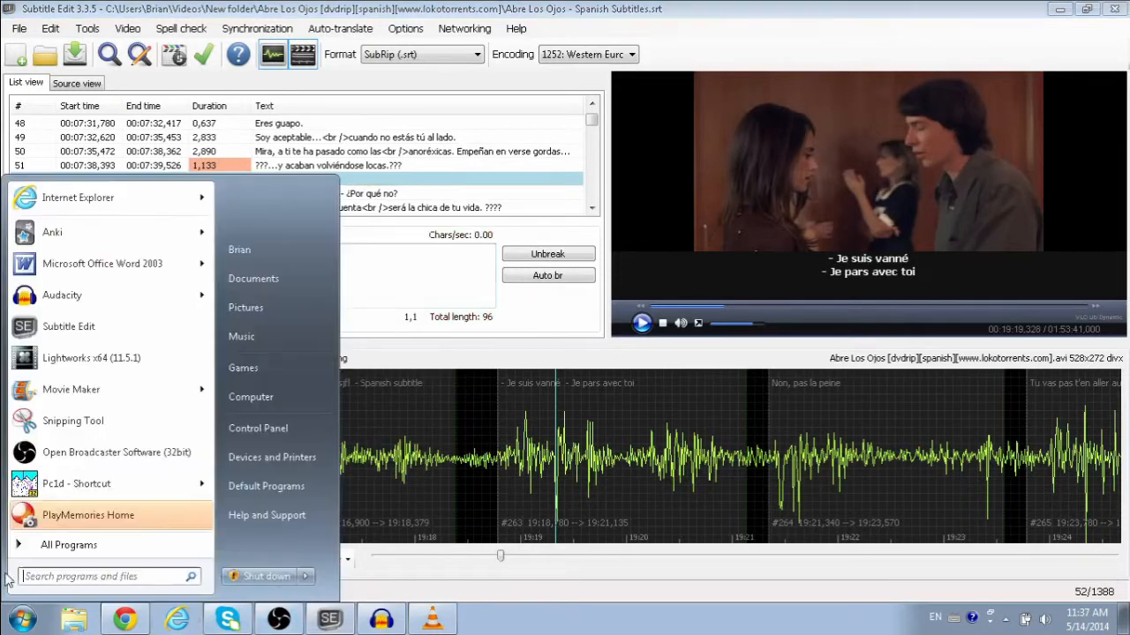
# Step: Paste subtitle 52's Spanish text into a new Word 2003 document, then minimize Word
pyautogui.click(84, 264)
pyautogui.hotkey('ctrl', 'v')
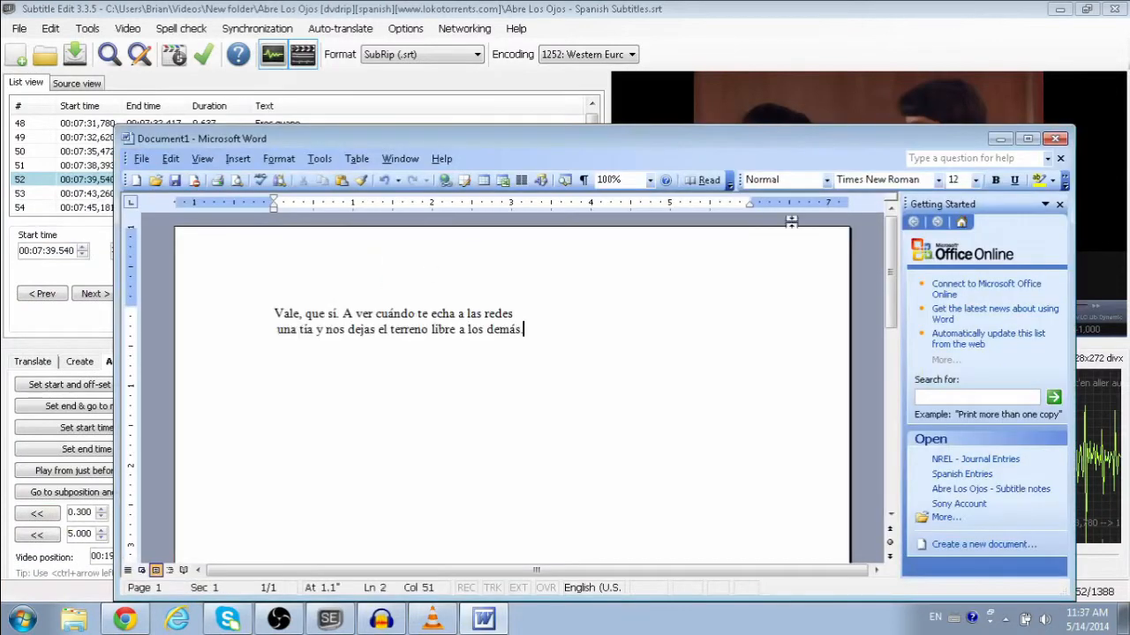
pyautogui.click(1000, 138)
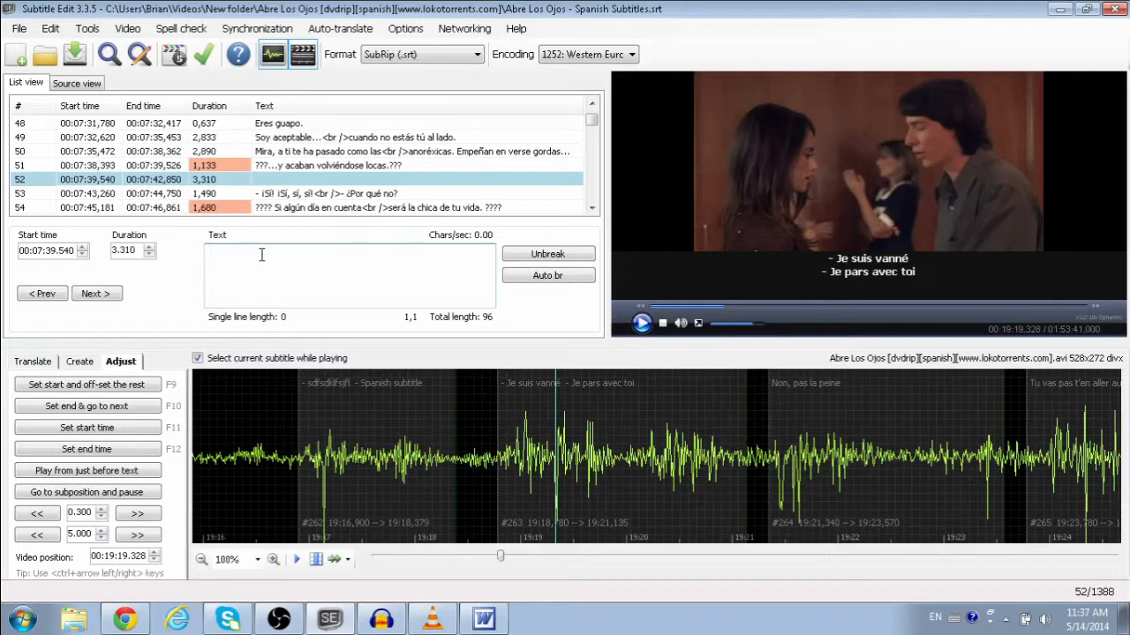
# Step: Cue the video to blank subtitle 52 and replay its clip from just before the line
pyautogui.click(69, 181)
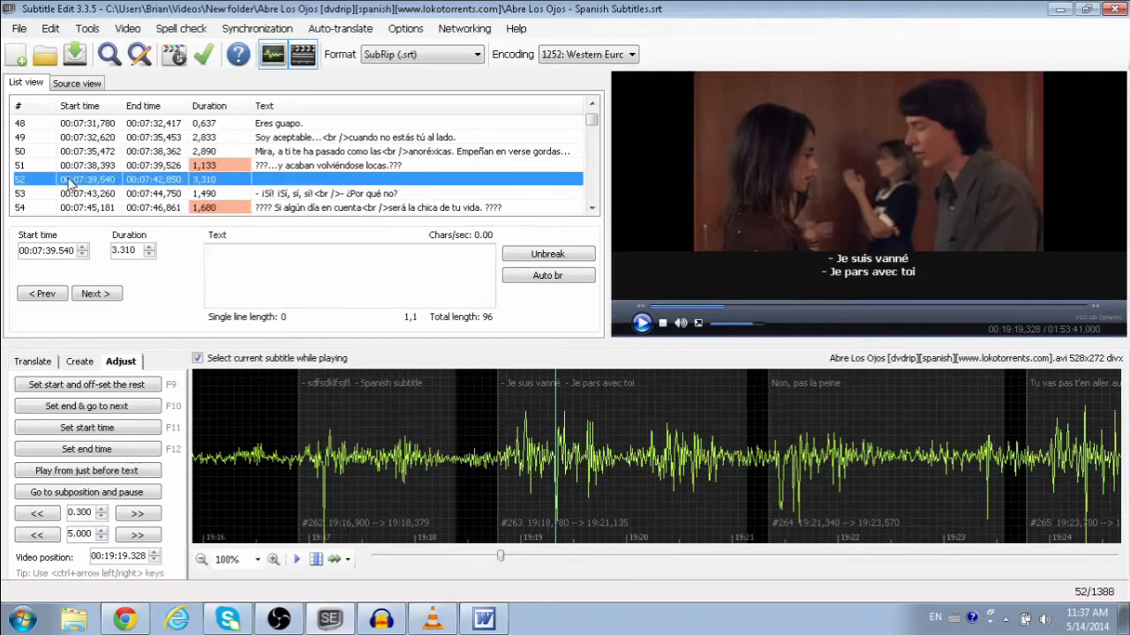
pyautogui.click(85, 497)
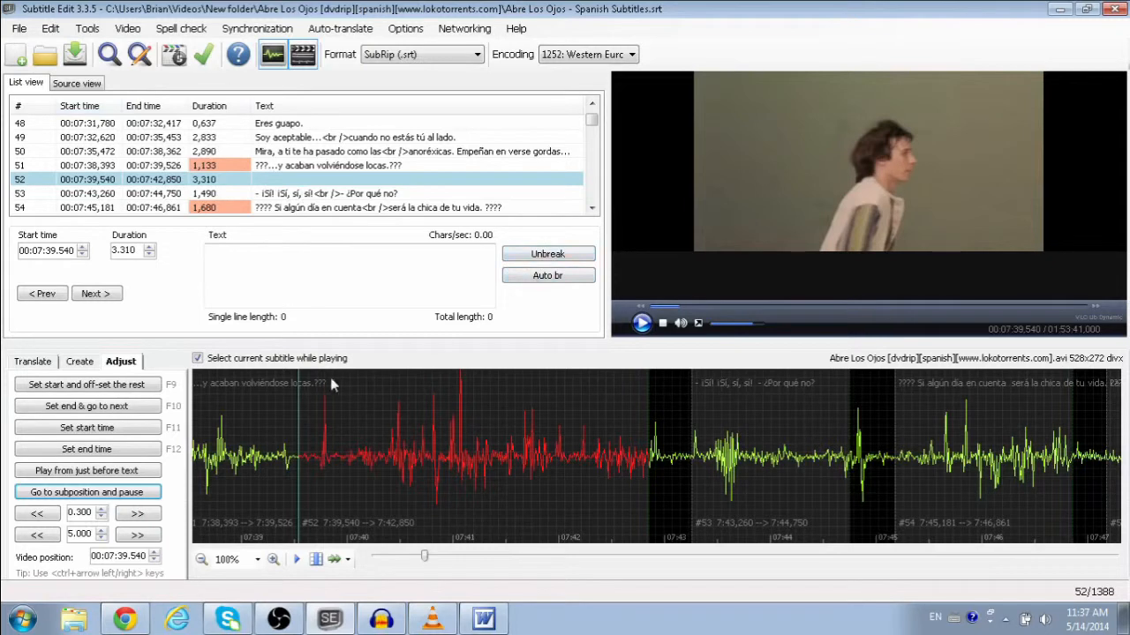
pyautogui.click(641, 324)
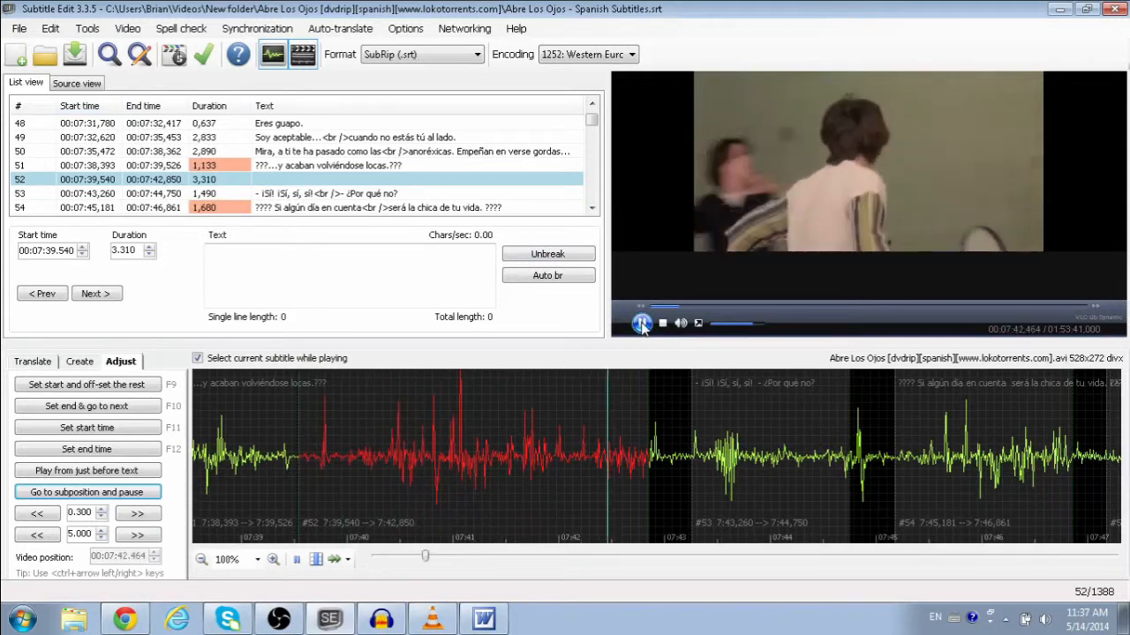
pyautogui.click(641, 324)
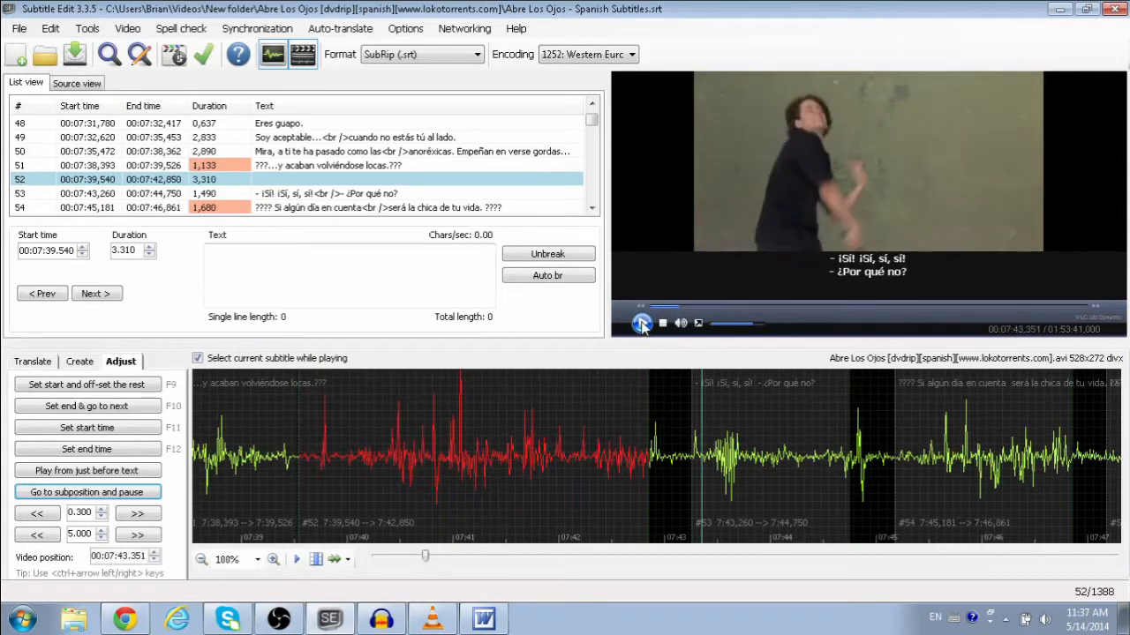
pyautogui.click(292, 414)
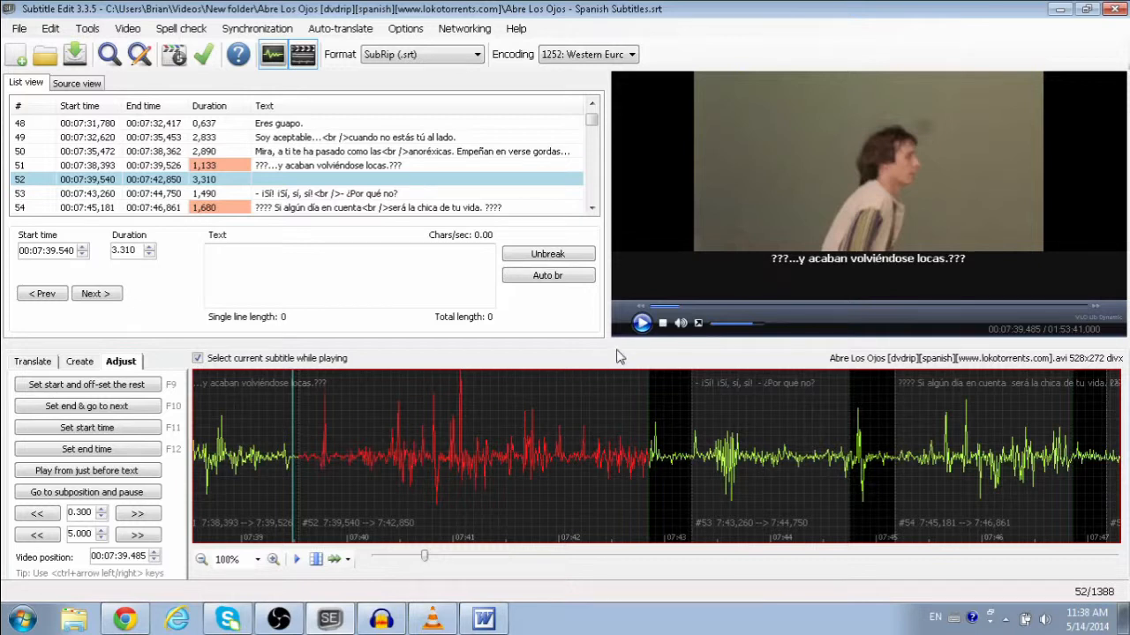
pyautogui.click(641, 323)
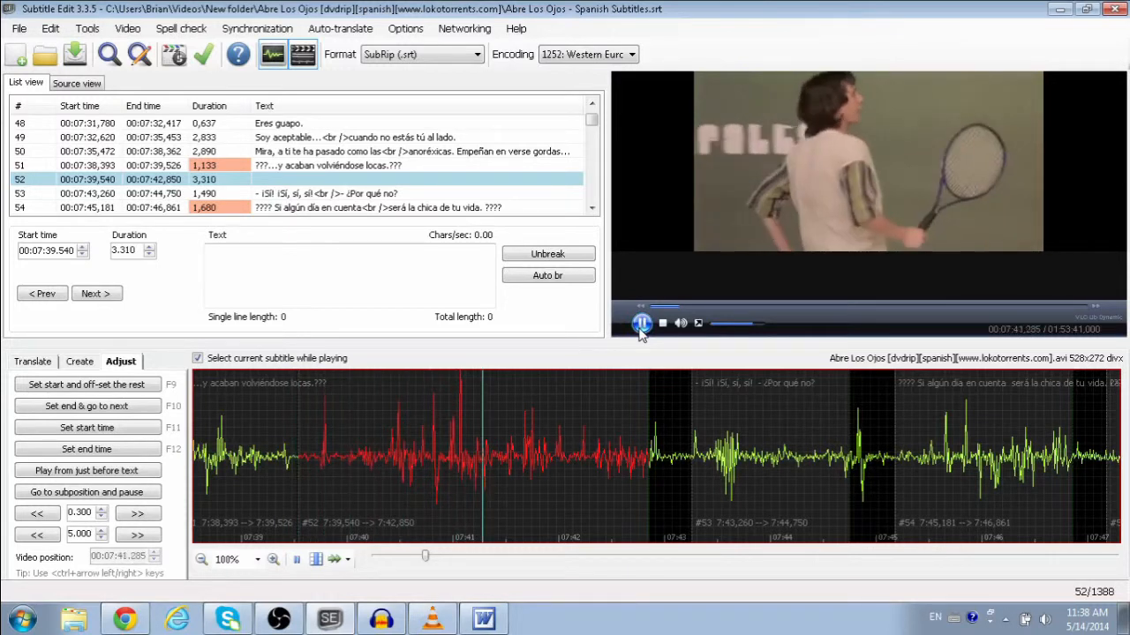
# Step: Switch to the United States-International keyboard and type 'Vale, que sí. Que a ver cuando. .....' into subtitle 52
pyautogui.click(640, 323)
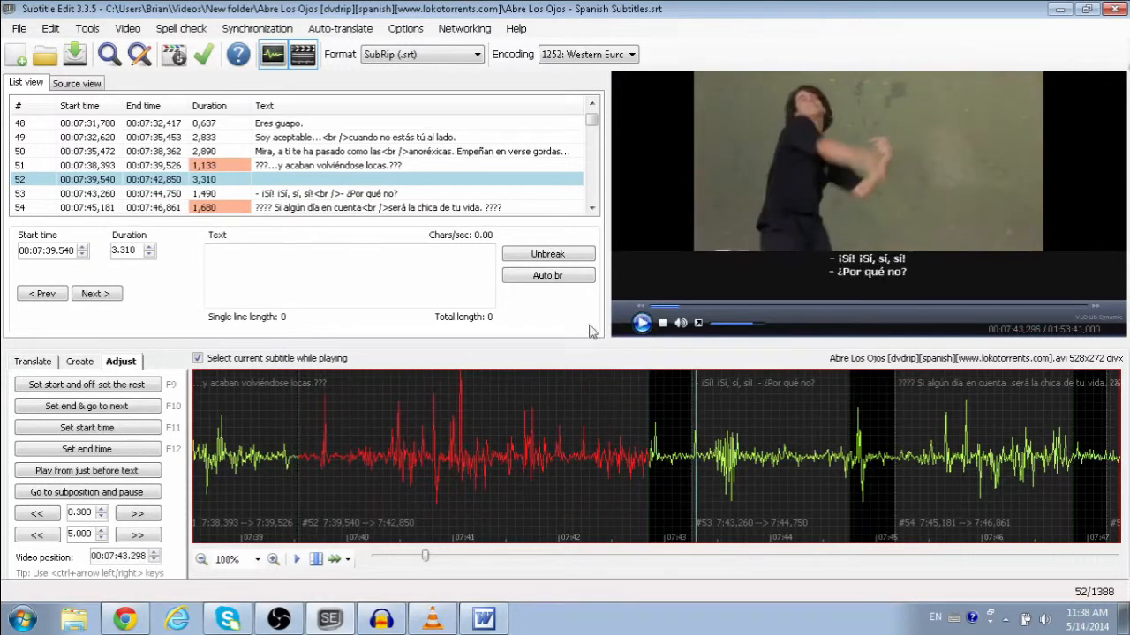
pyautogui.click(342, 255)
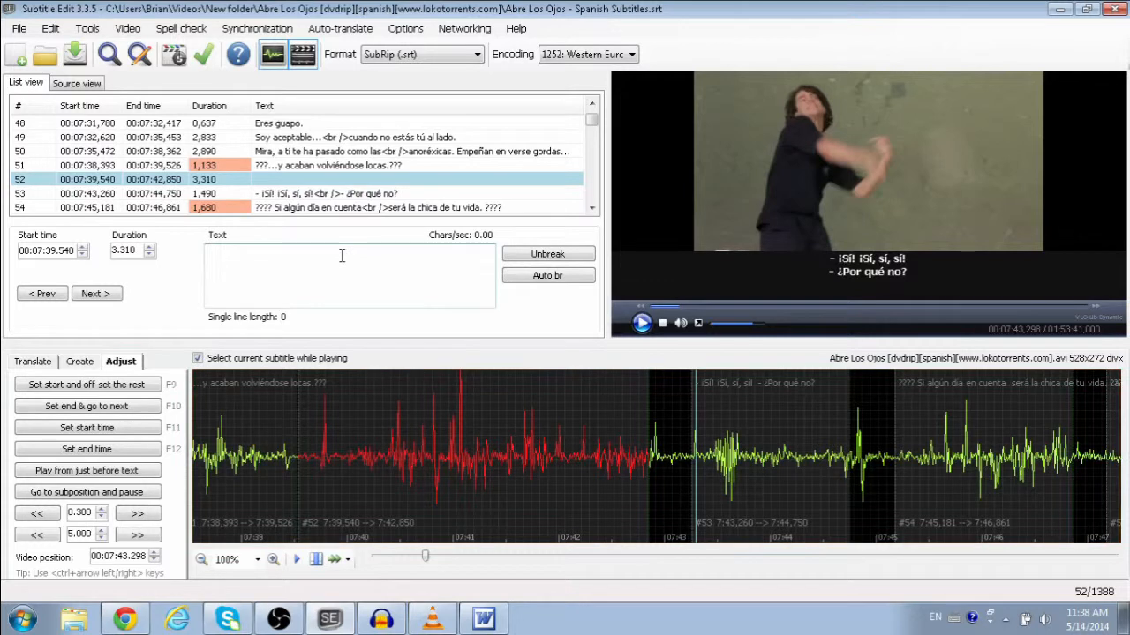
pyautogui.write("Vale, que 's")
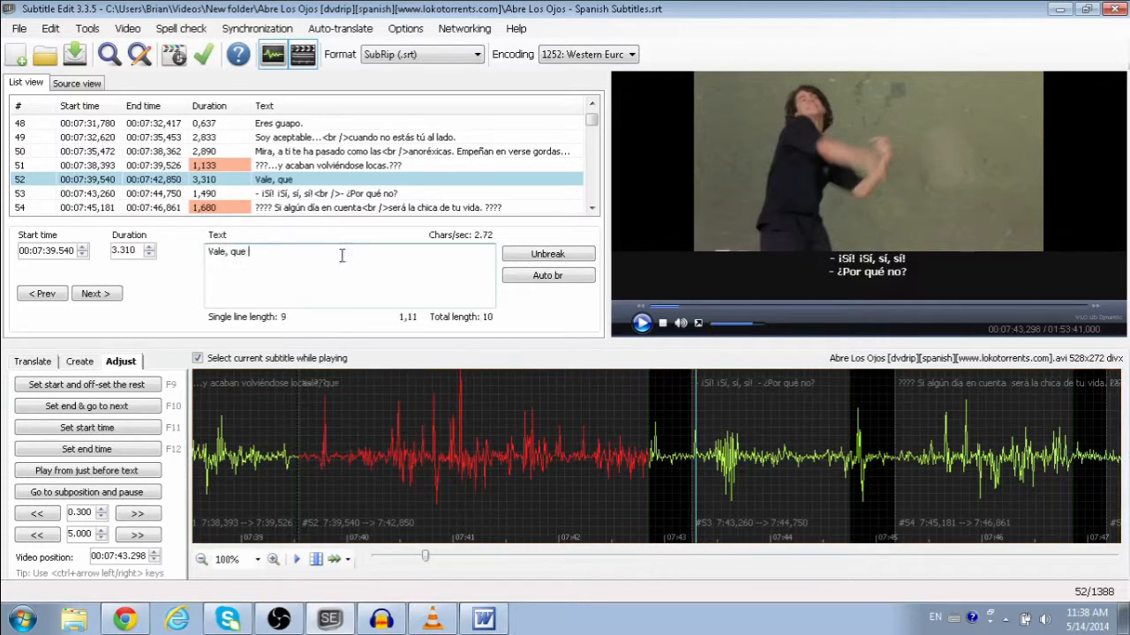
pyautogui.press('BackSpace')
pyautogui.press('BackSpace')
pyautogui.click(954, 618)
pyautogui.click(988, 597)
pyautogui.write('sí. Que ')
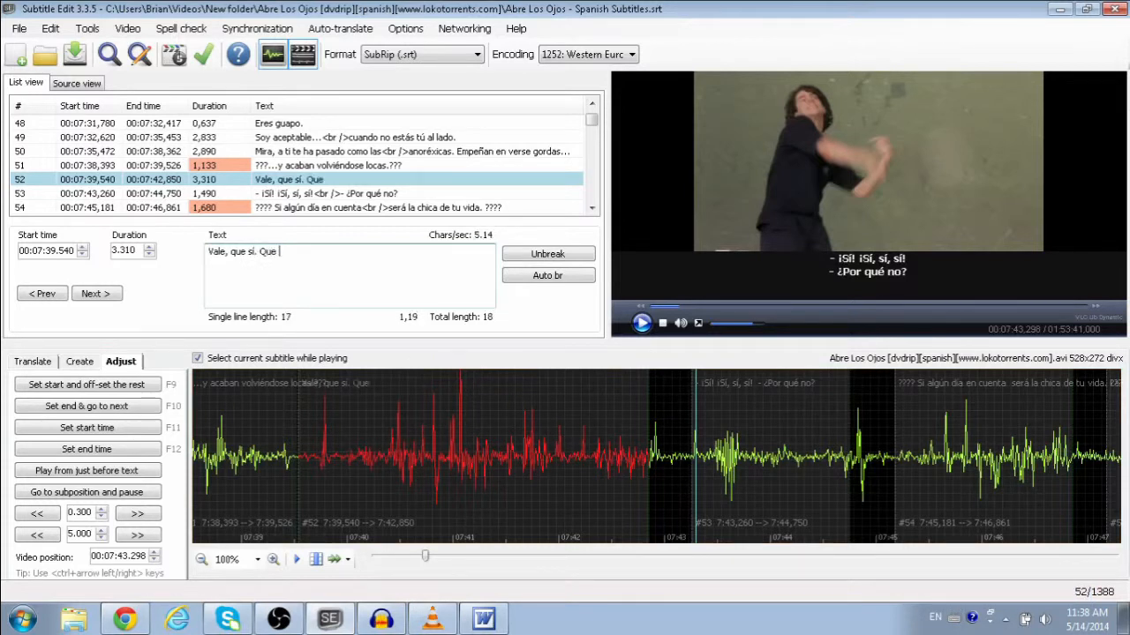
pyautogui.write('a ver cuando. ')
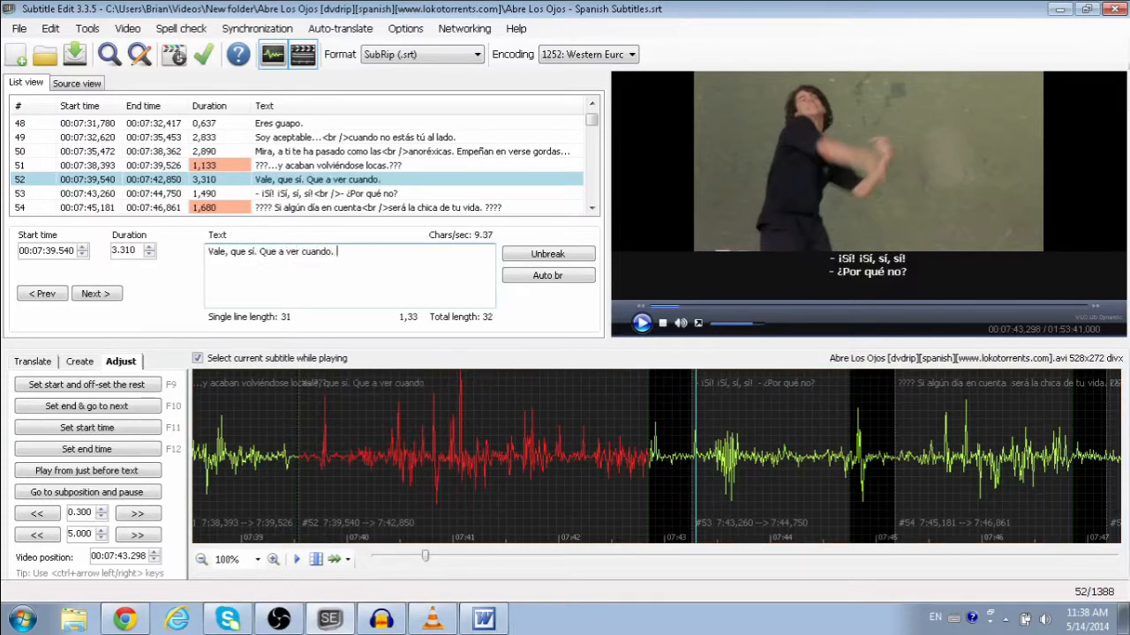
pyautogui.write('.....')
# Step: Replay the rest of the line and append 'terreno libre a los demás.'
pyautogui.click(506, 439)
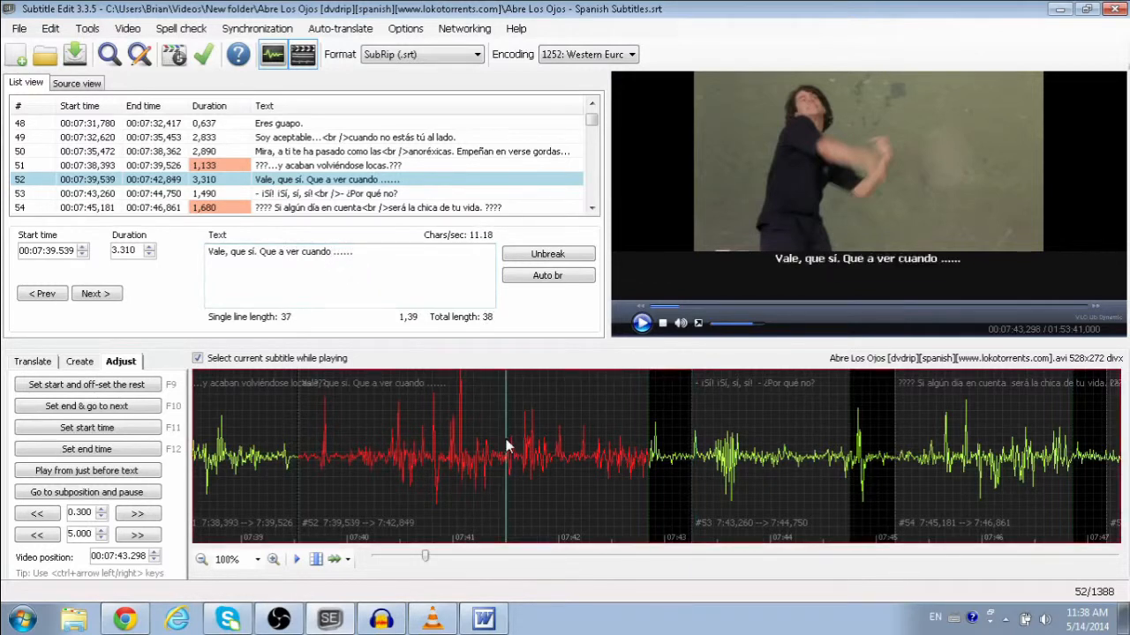
pyautogui.click(642, 323)
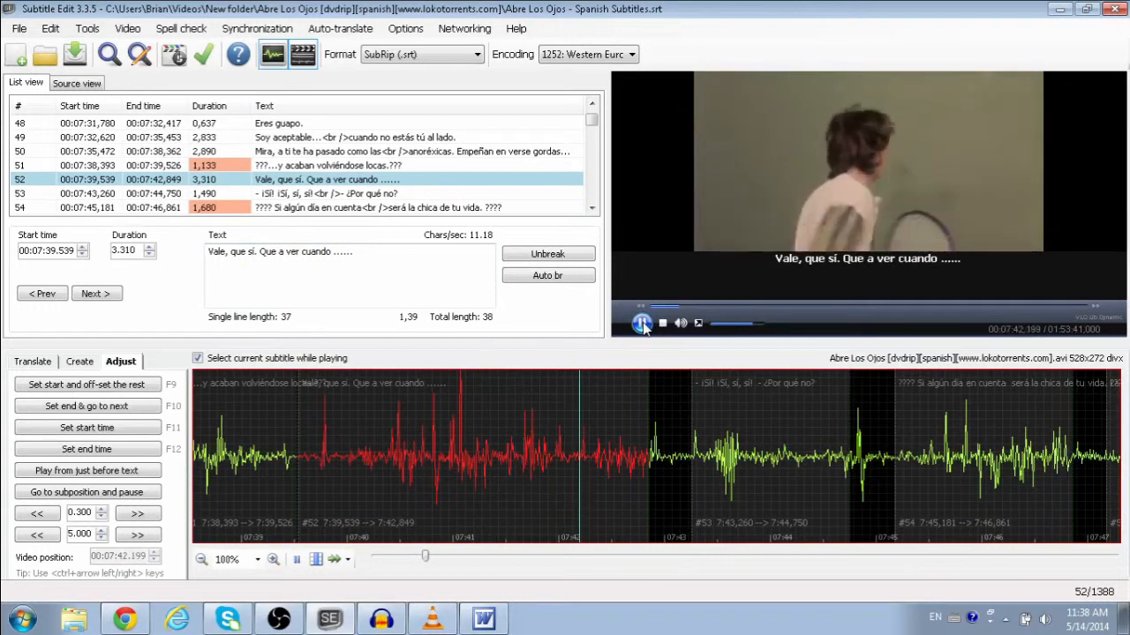
pyautogui.click(641, 323)
pyautogui.click(375, 250)
pyautogui.write('terren')
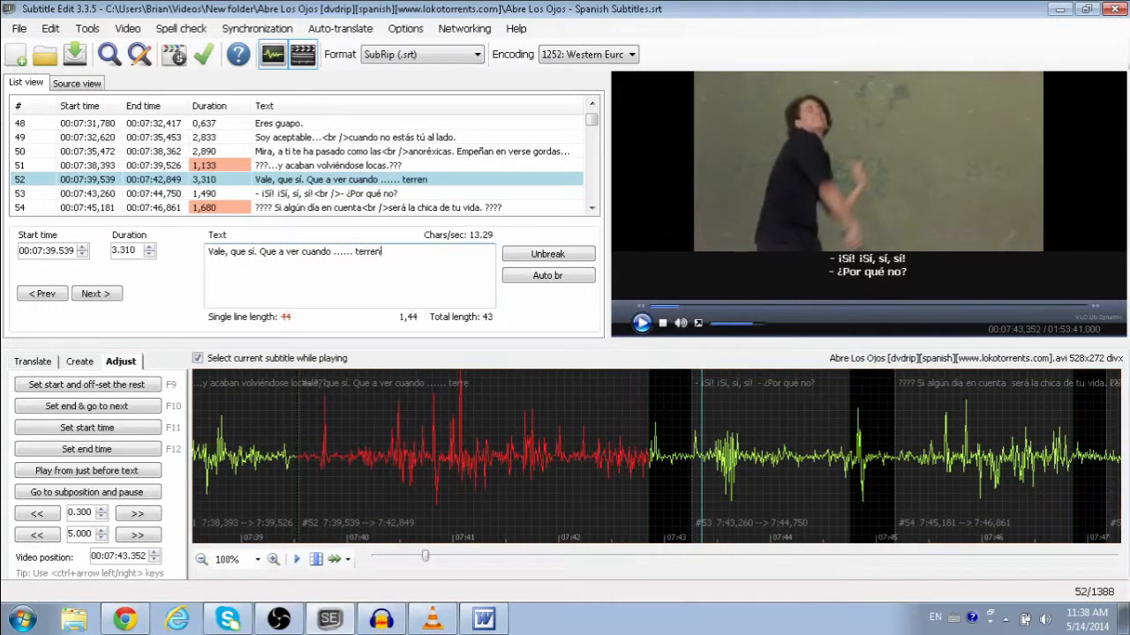
pyautogui.write('o libre a los demás.')
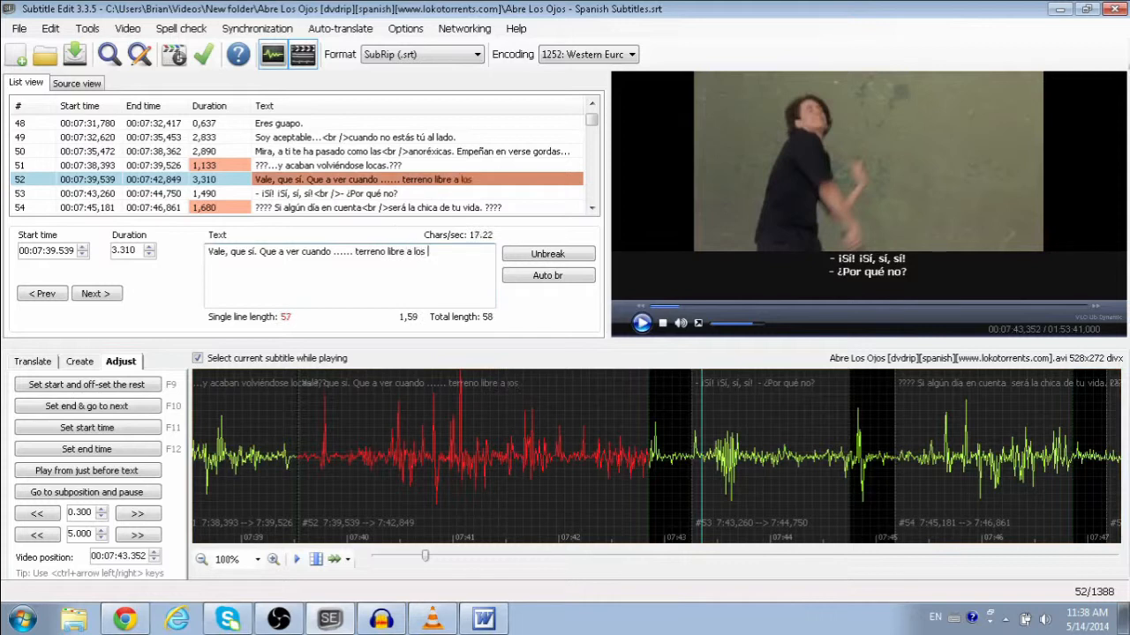
pyautogui.moveTo(267, 252); pyautogui.dragTo(210, 252)
# Step: Separate subtitle 52's dots into two spaced ellipses, then undo the change
pyautogui.click(333, 255)
pyautogui.click(377, 254)
pyautogui.moveTo(356, 254); pyautogui.dragTo(462, 258)
pyautogui.click(461, 258)
pyautogui.click(344, 254)
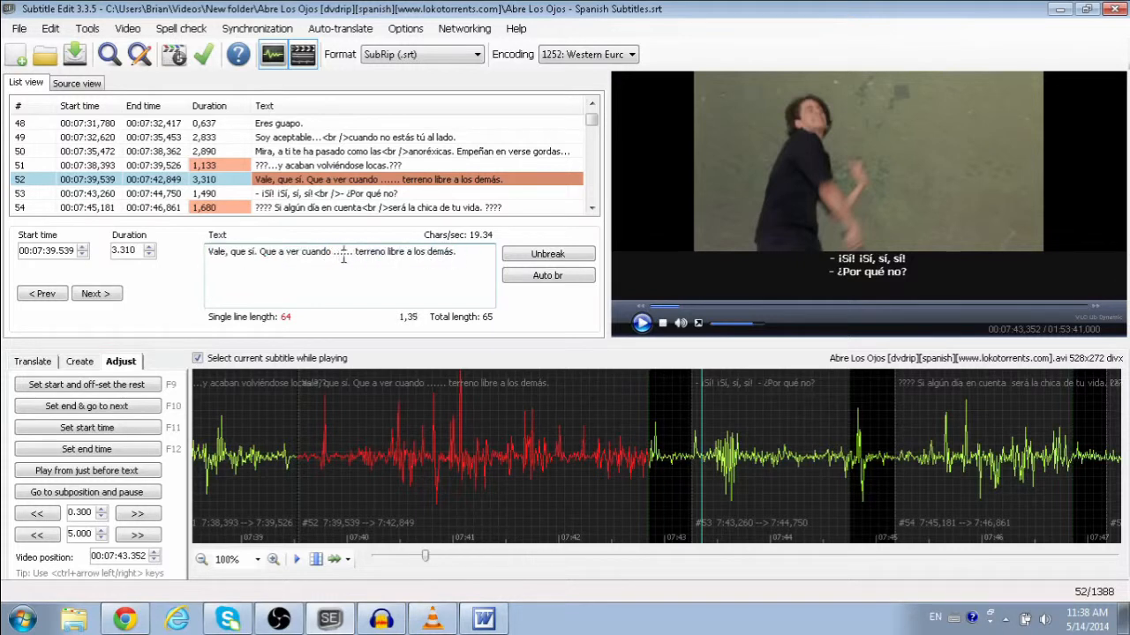
pyautogui.click(350, 252)
pyautogui.click(347, 253)
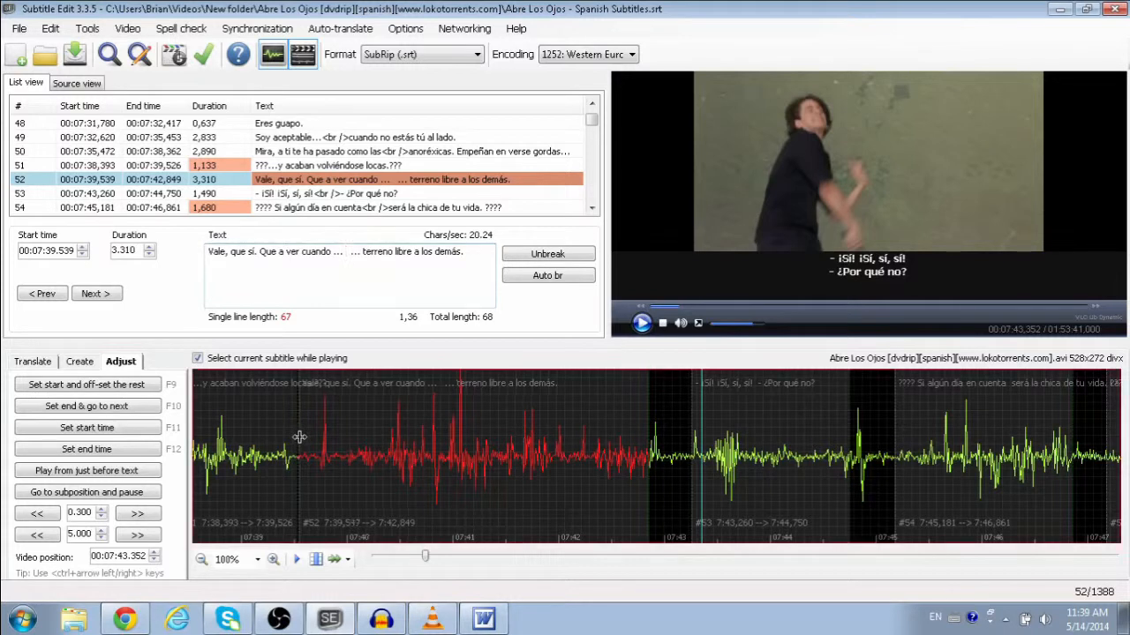
pyautogui.hotkey('ctrl', 'z')
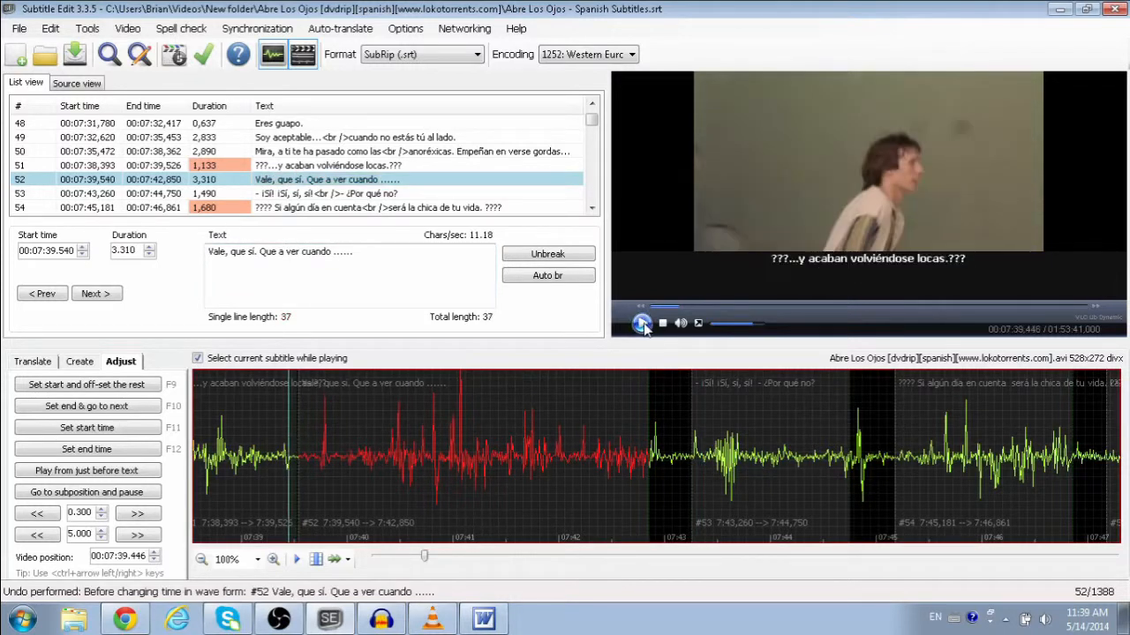
# Step: Replay subtitle 52's clip and redo the change so the text shows '... ...'
pyautogui.click(641, 324)
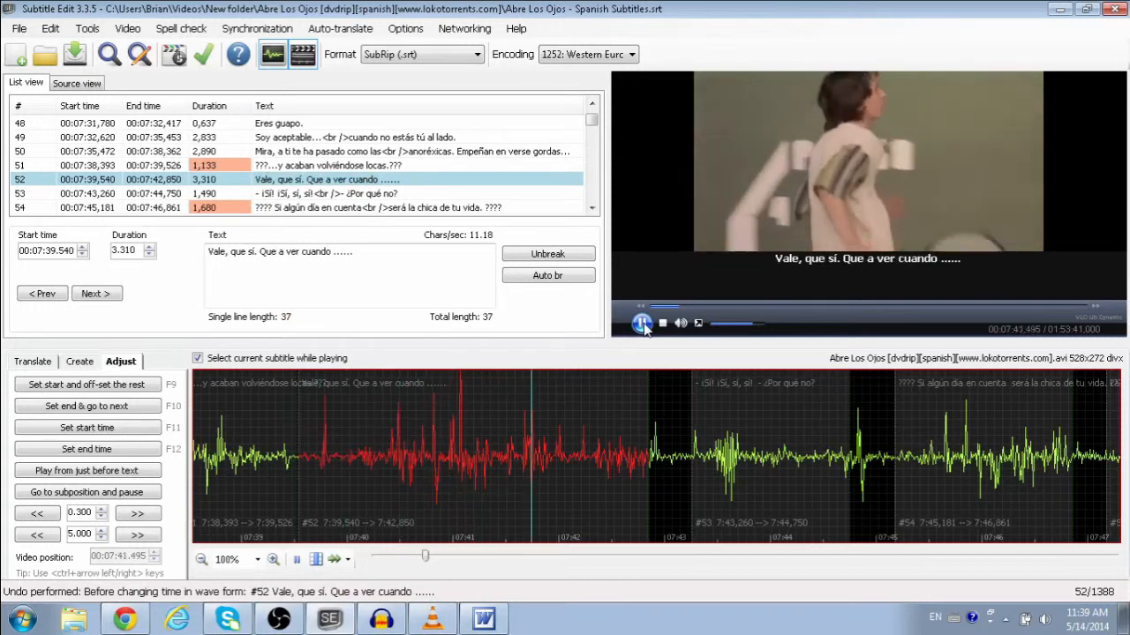
pyautogui.click(642, 324)
pyautogui.click(383, 258)
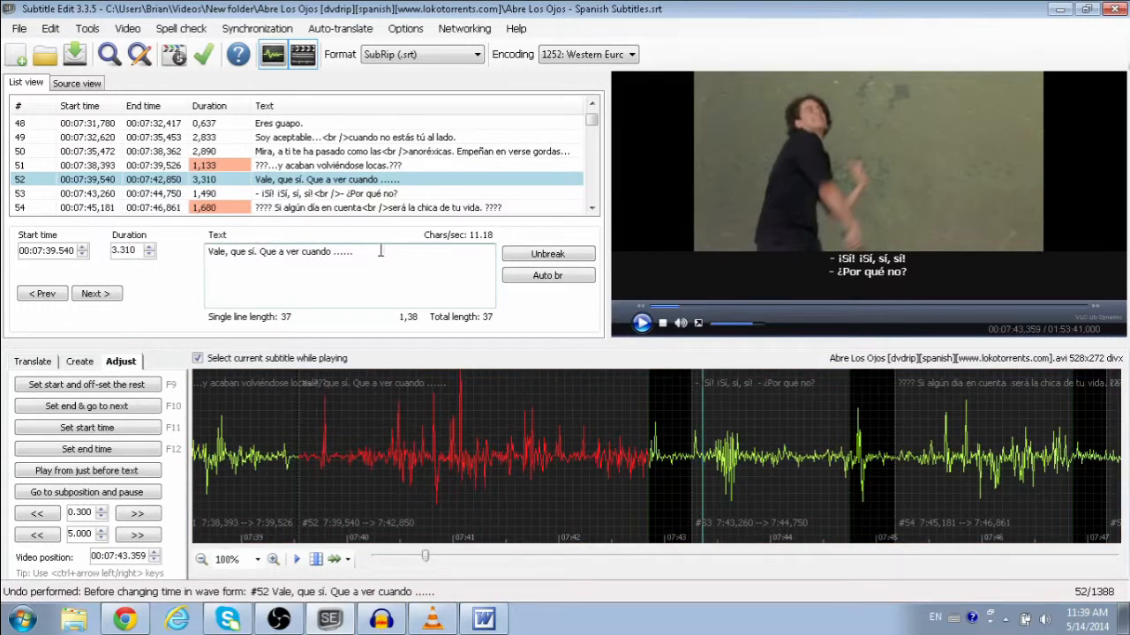
pyautogui.click(50, 28)
pyautogui.click(76, 64)
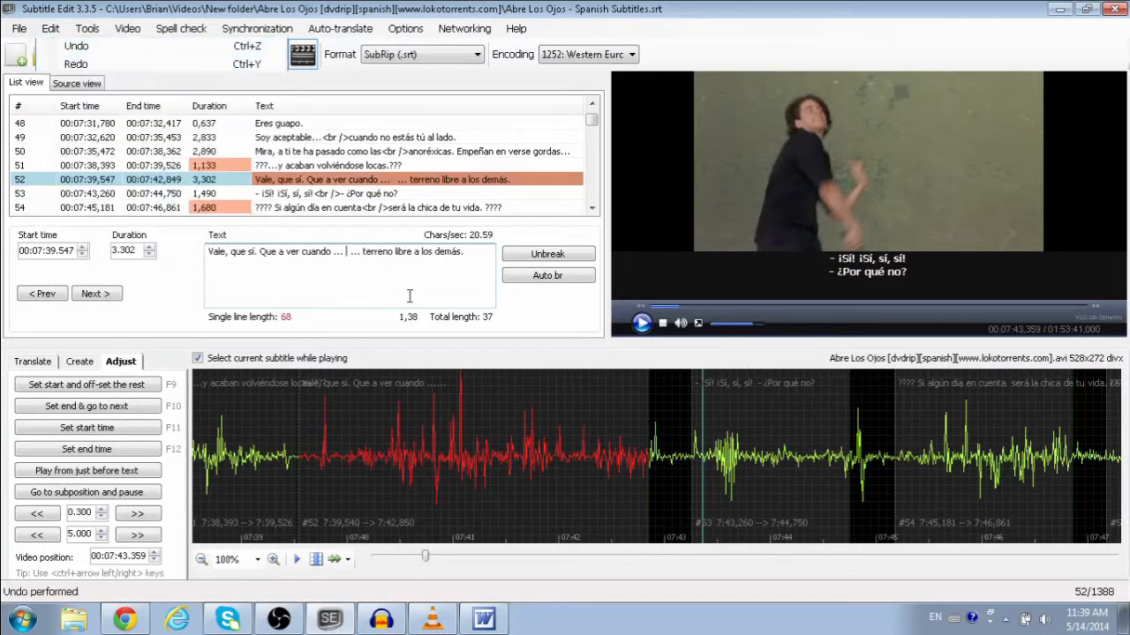
# Step: Replay subtitle 52 and type 'techa laredes' between its two ellipses
pyautogui.click(348, 256)
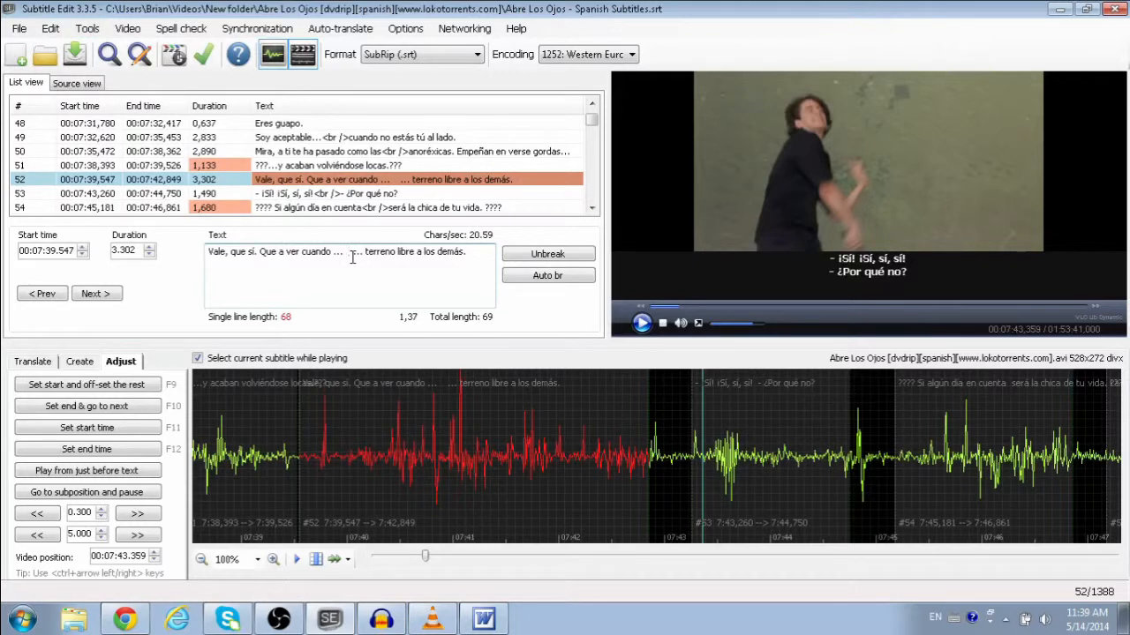
pyautogui.click(641, 323)
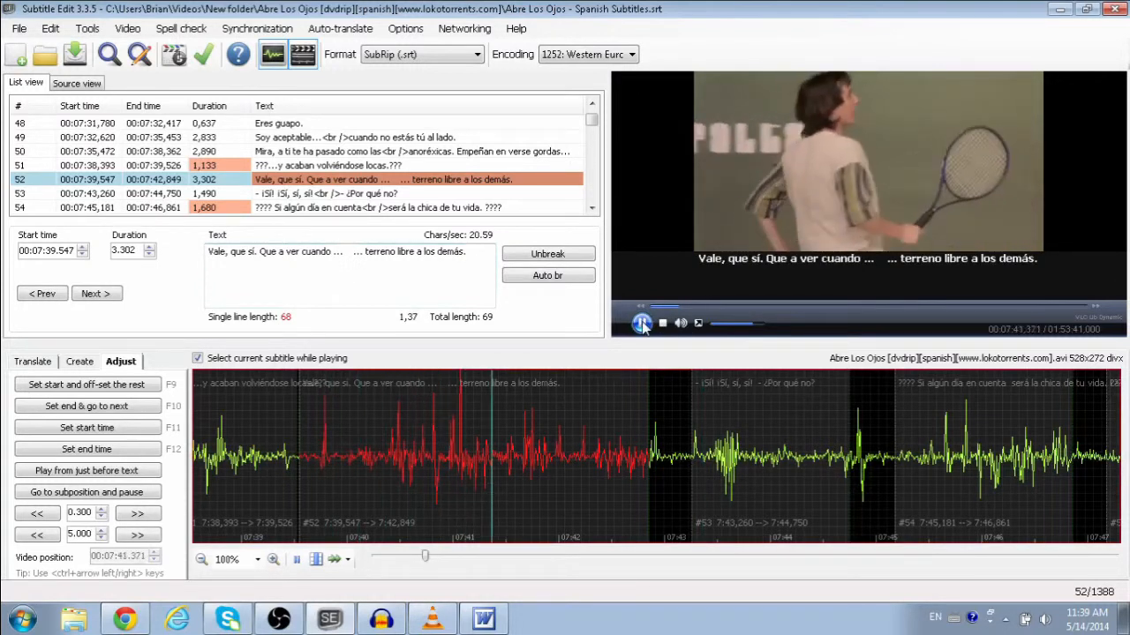
pyautogui.click(641, 324)
pyautogui.click(350, 253)
pyautogui.click(642, 324)
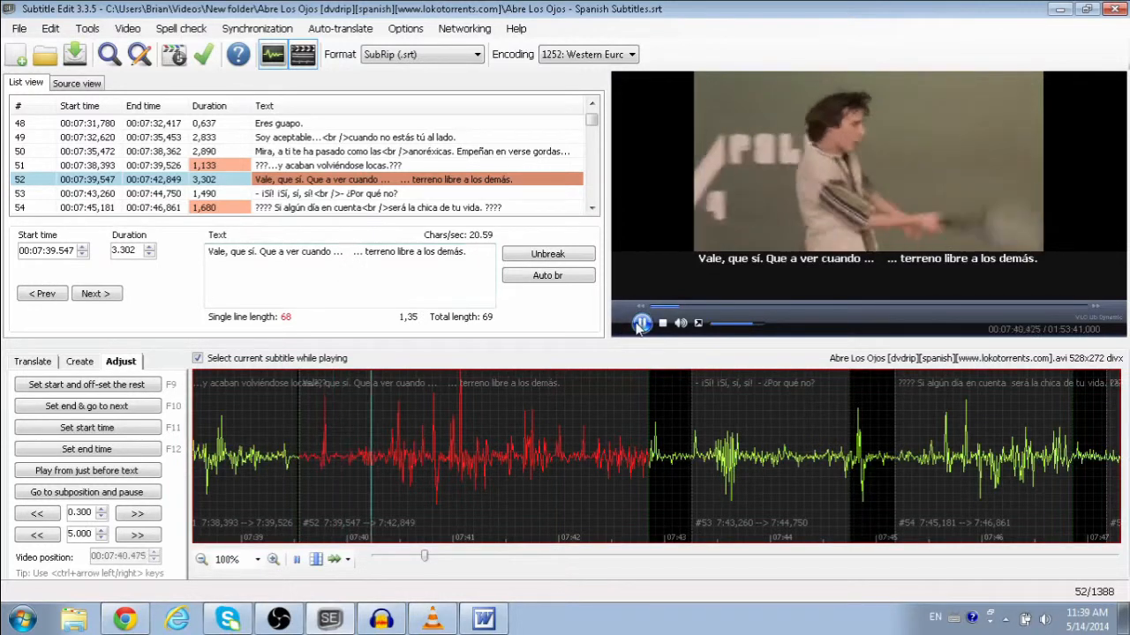
pyautogui.click(642, 324)
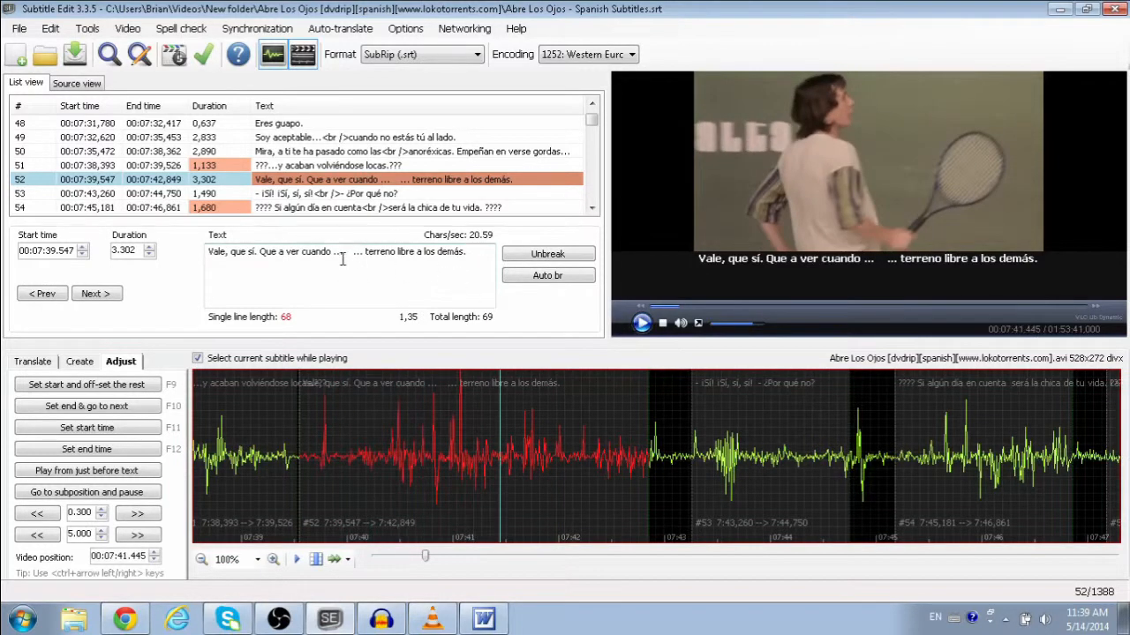
pyautogui.write('tech ')
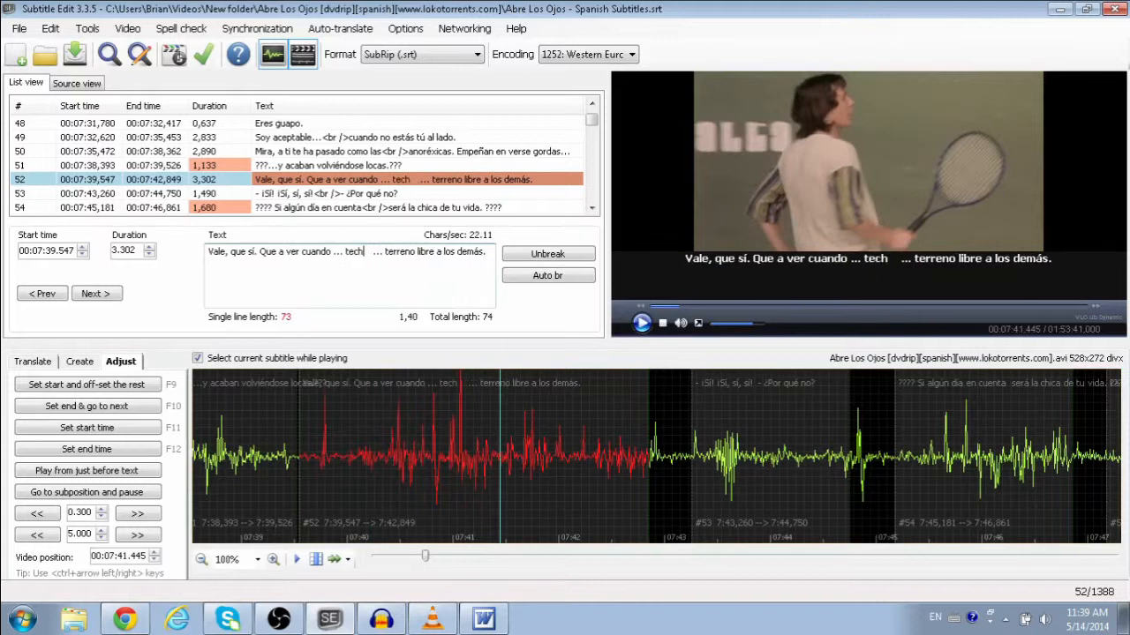
pyautogui.write('a laredes')
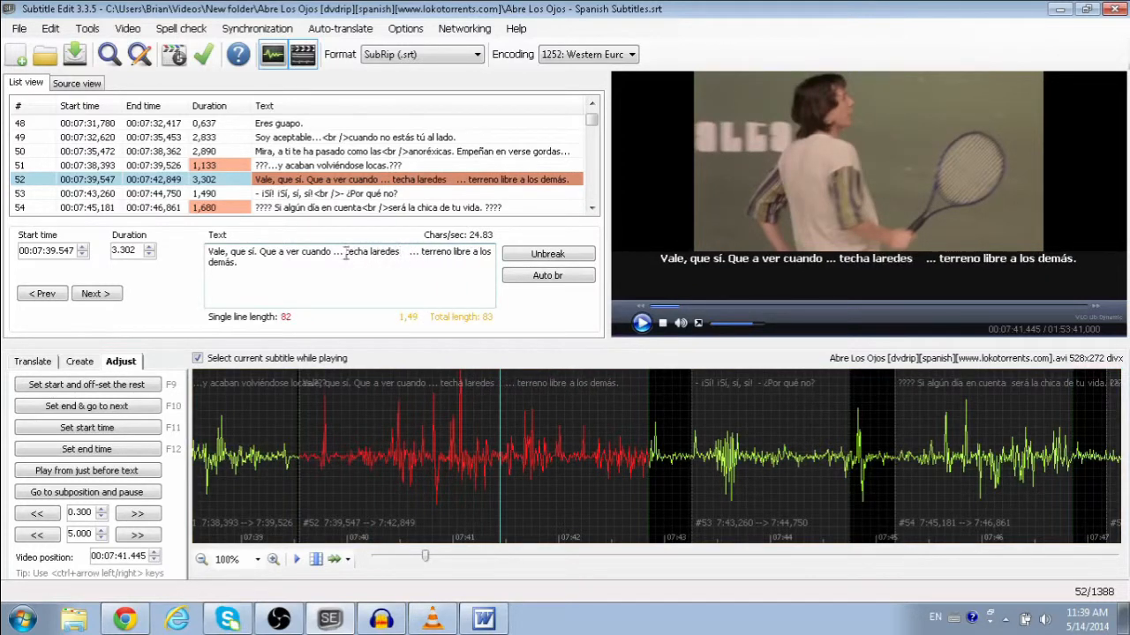
# Step: Listen on to 07:41.977, add 'una tierna' after 'techa laredes', and replay line 52
pyautogui.click(344, 426)
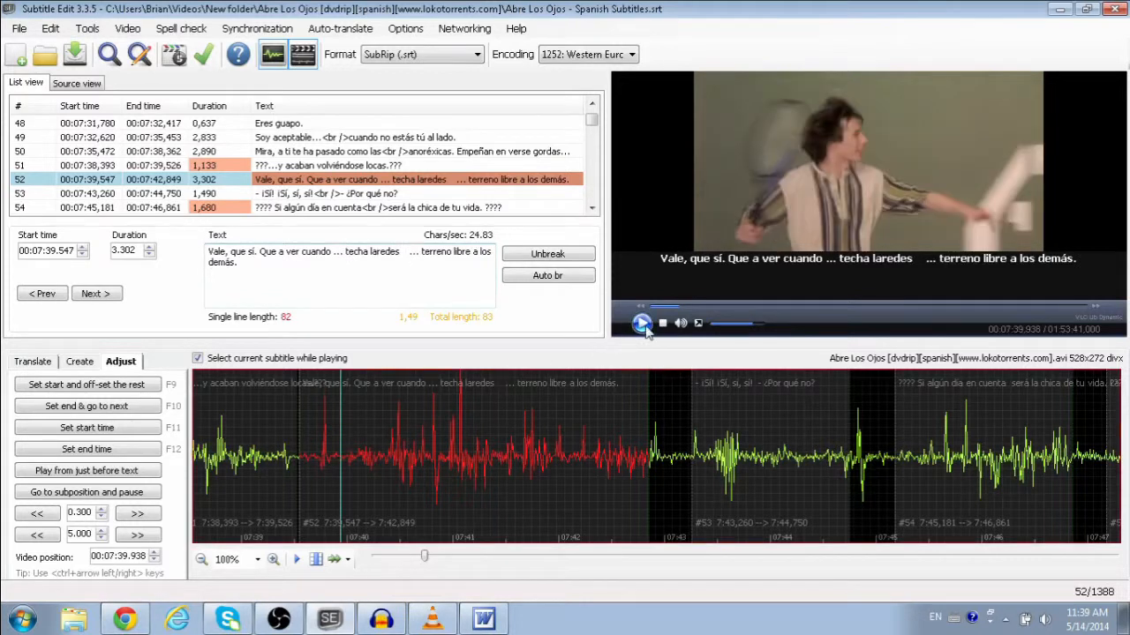
pyautogui.click(642, 323)
pyautogui.click(641, 323)
pyautogui.click(405, 251)
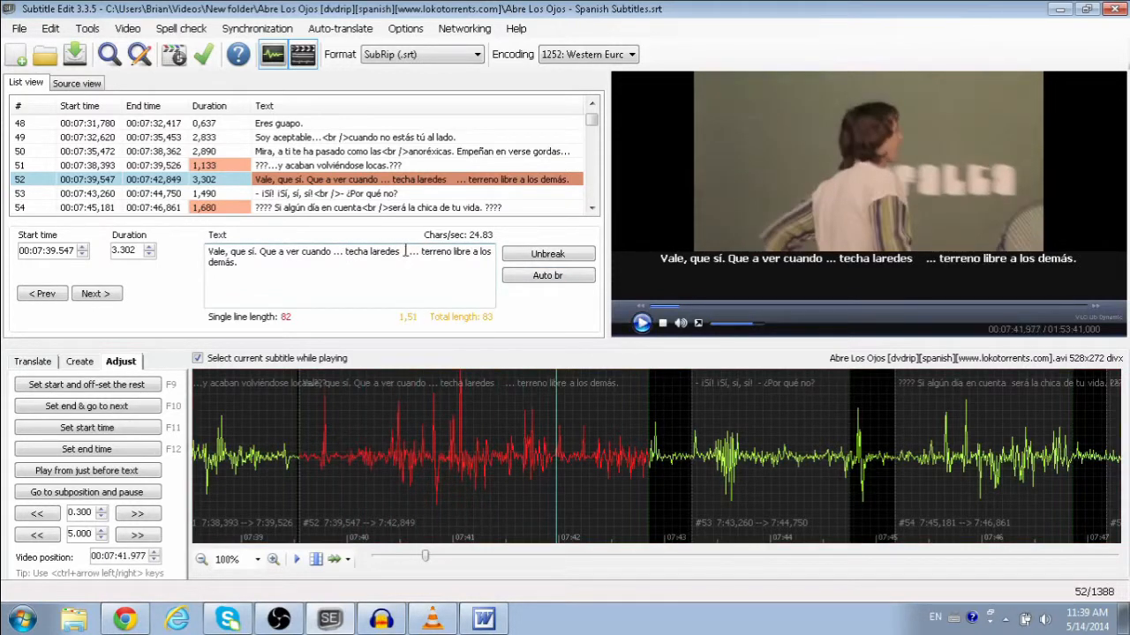
pyautogui.write('una tier')
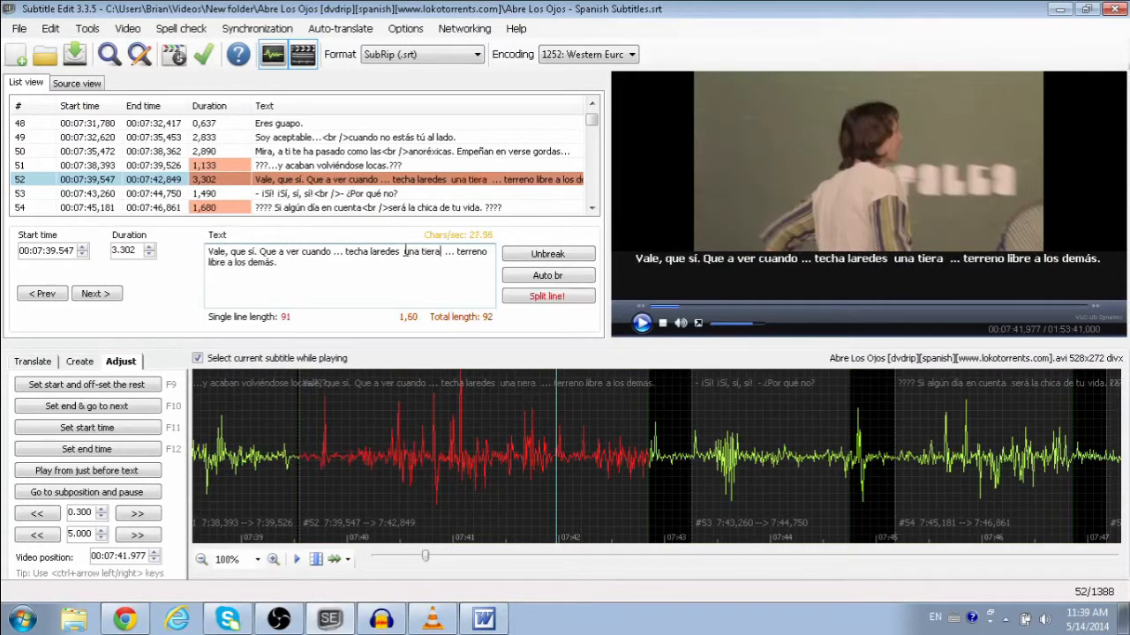
pyautogui.write('na')
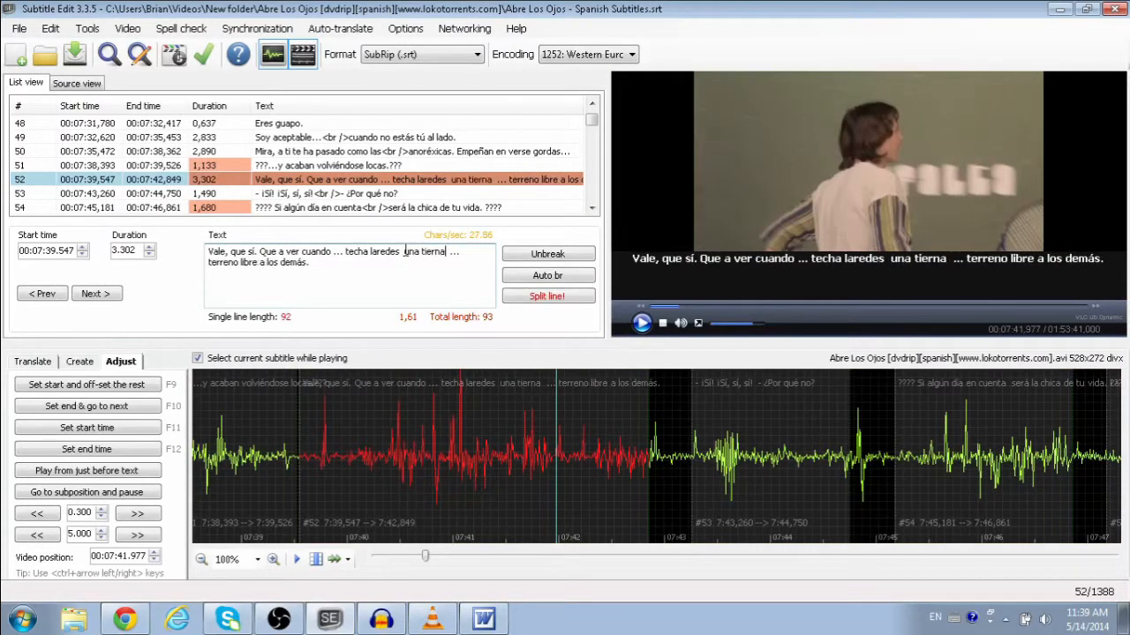
pyautogui.click(294, 424)
pyautogui.click(642, 323)
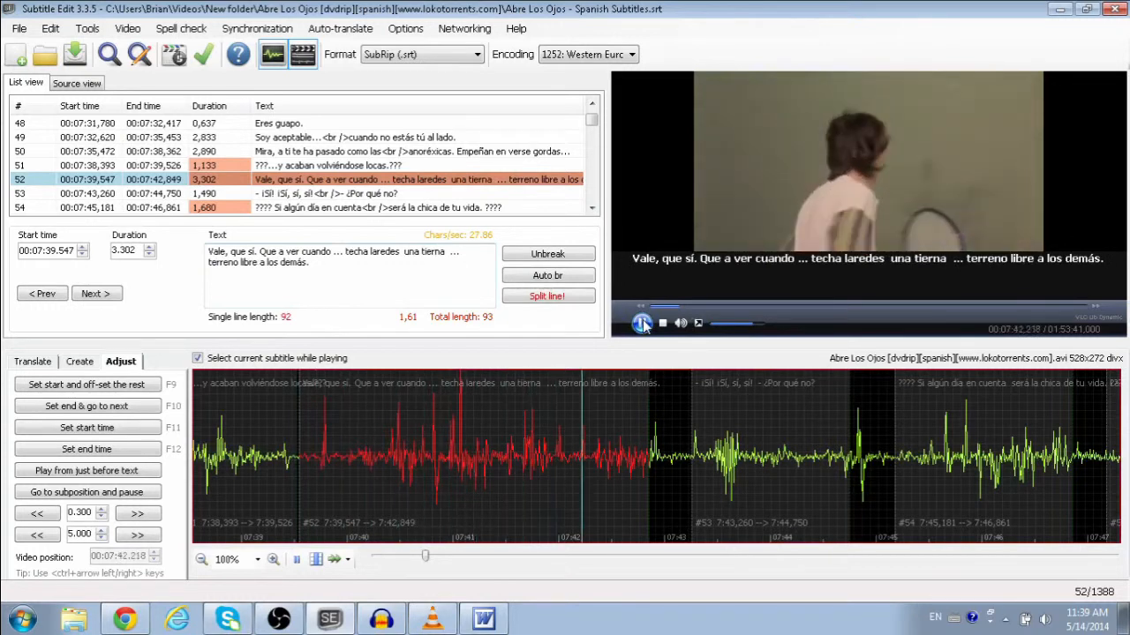
pyautogui.click(641, 323)
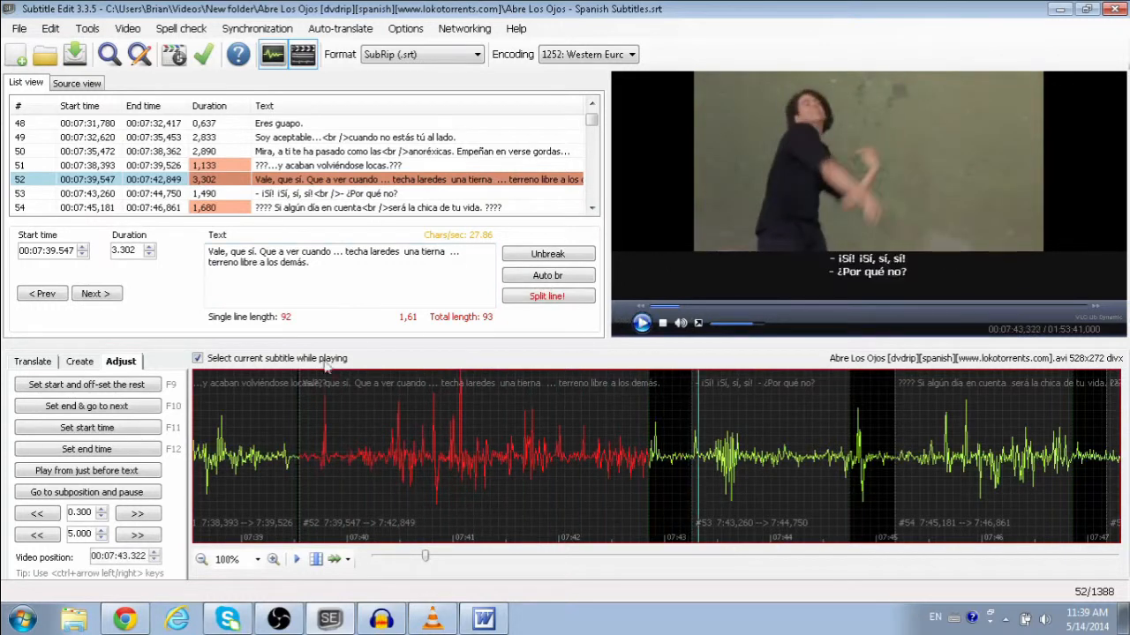
pyautogui.click(292, 430)
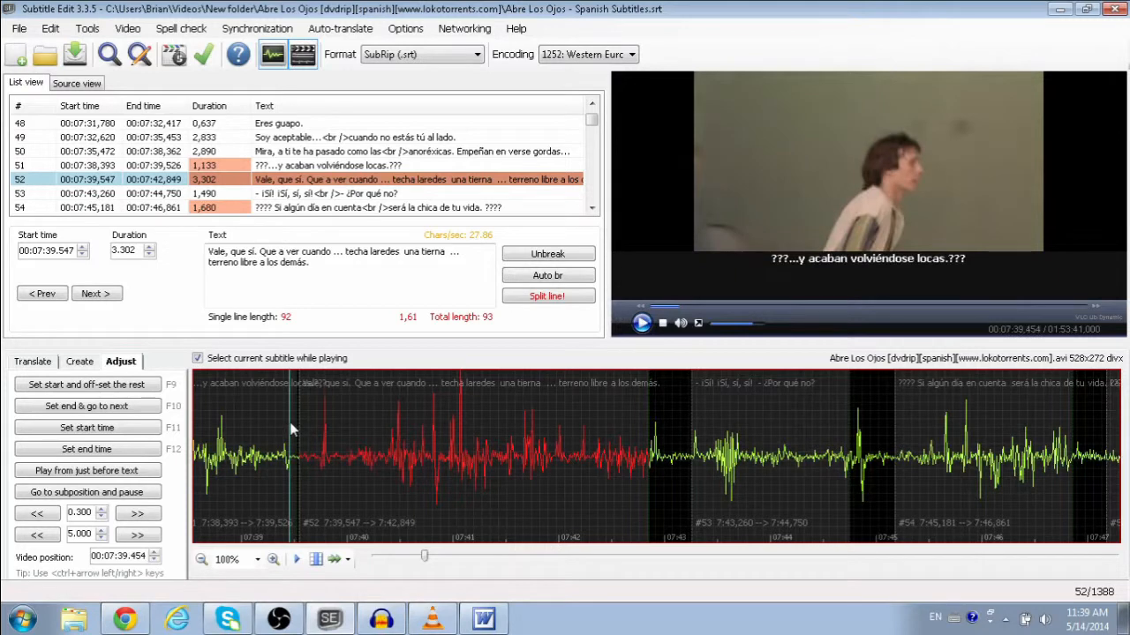
# Step: Review subtitle 52's lines and the inserted 'techa laredes una tierna', then return to Audacity
pyautogui.moveTo(329, 253); pyautogui.dragTo(213, 252)
pyautogui.click(230, 253)
pyautogui.moveTo(327, 269); pyautogui.dragTo(208, 265)
pyautogui.click(325, 260)
pyautogui.moveTo(347, 253); pyautogui.dragTo(447, 254)
pyautogui.click(446, 255)
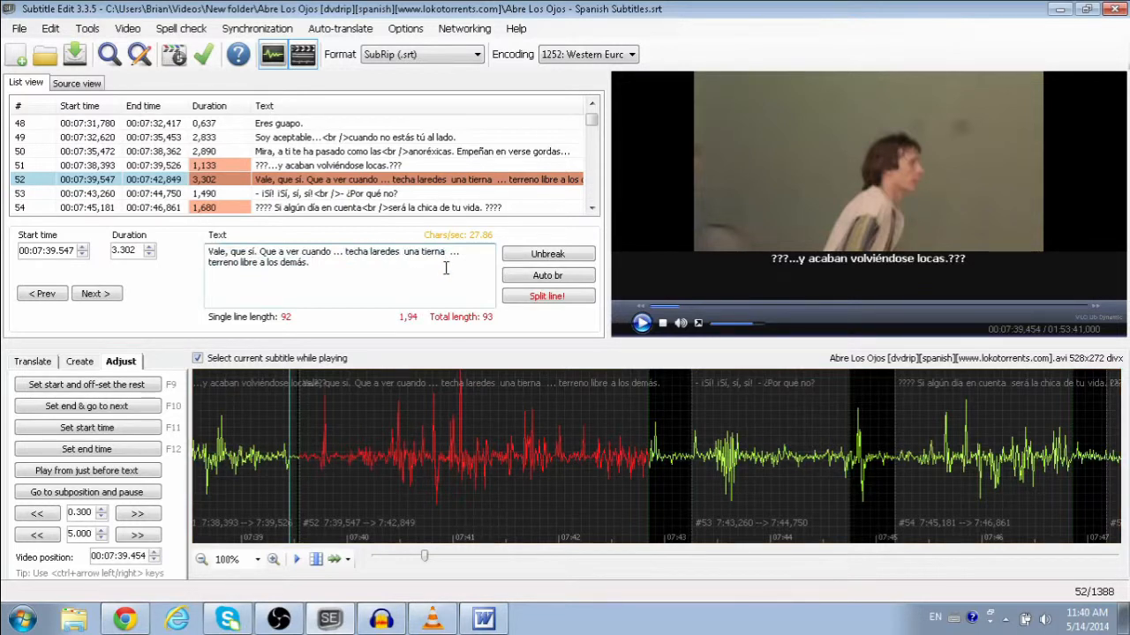
pyautogui.moveTo(446, 268); pyautogui.dragTo(215, 248)
pyautogui.click(277, 251)
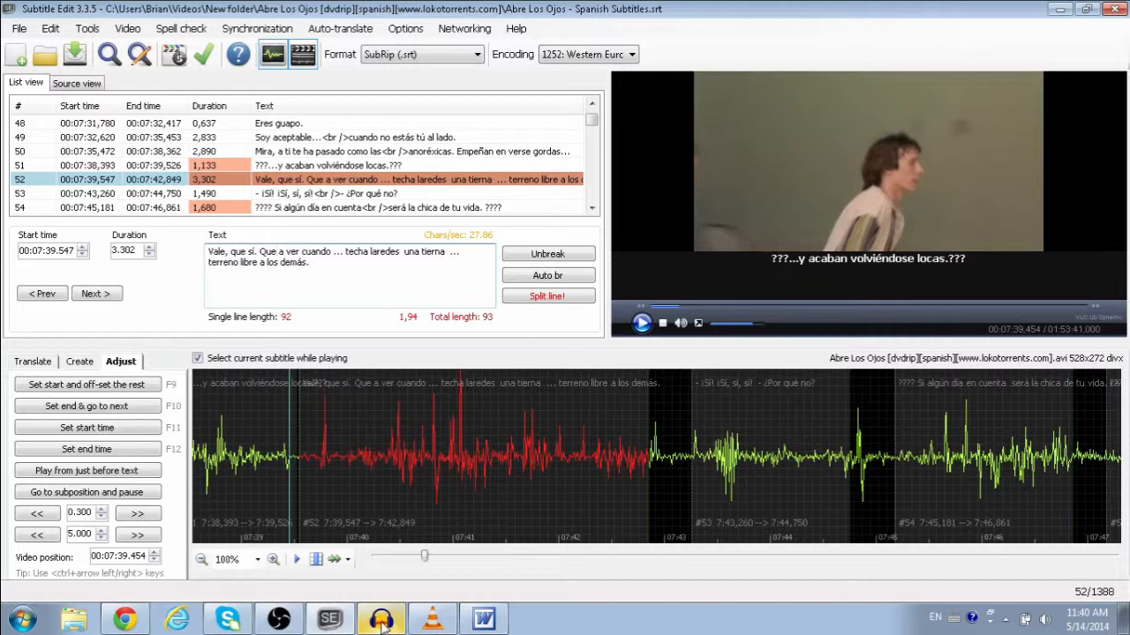
pyautogui.moveTo(345, 250)
pyautogui.mouseDown()
pyautogui.moveTo(464, 261)
pyautogui.moveTo(364, 252)
pyautogui.mouseUp()
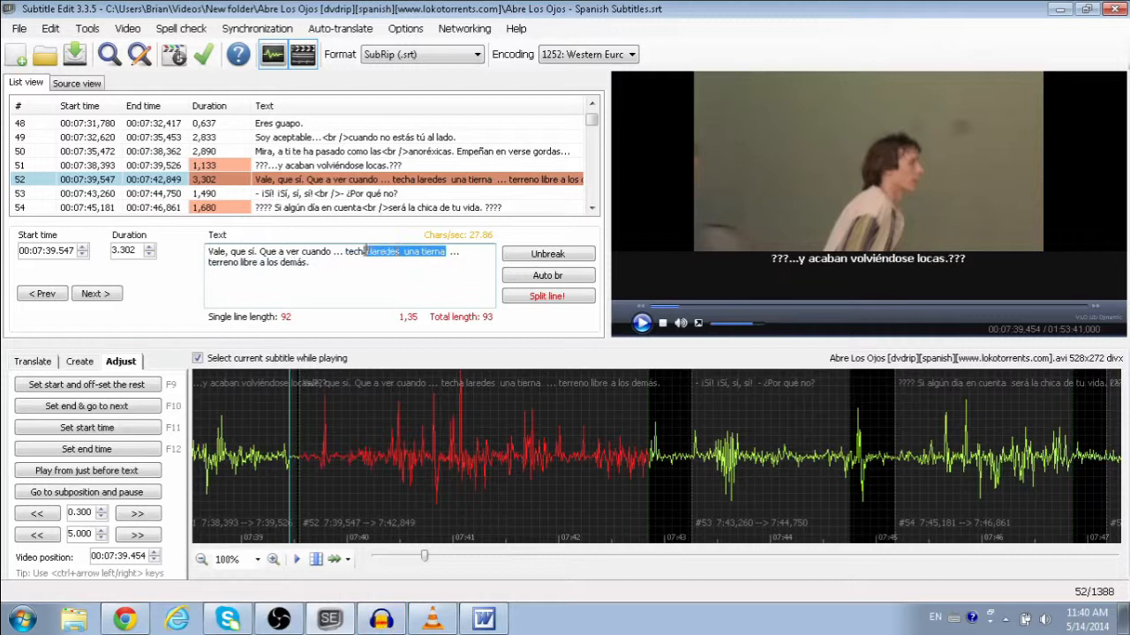
pyautogui.click(381, 620)
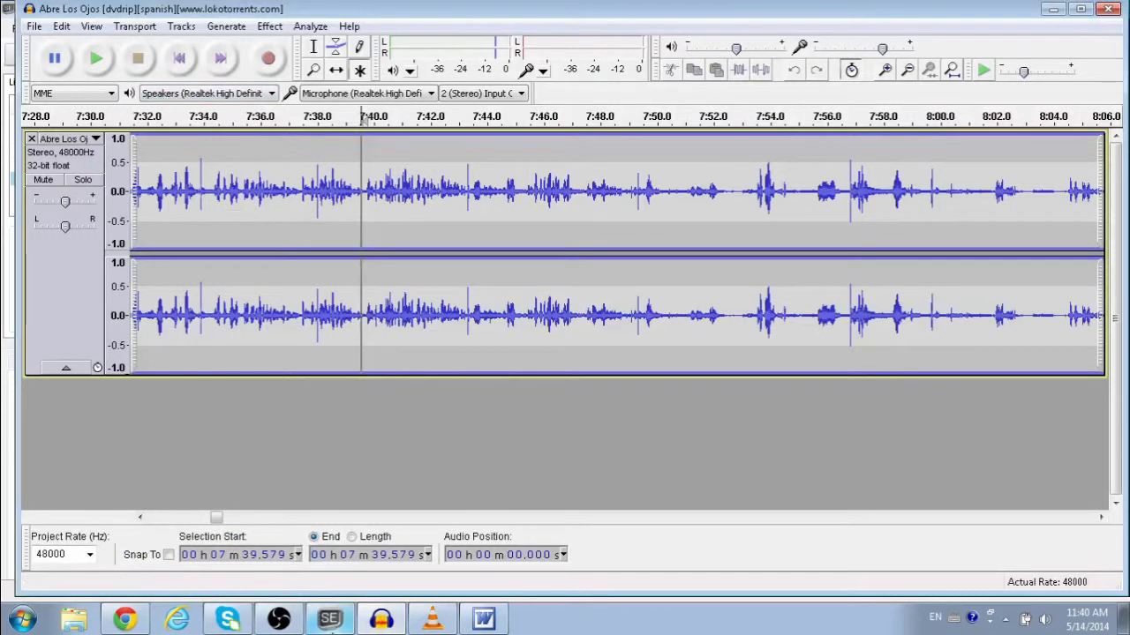
# Step: Play the film audio around 7:40 and select 7:39.4 to 7:43.4 in the waveform
pyautogui.click(330, 620)
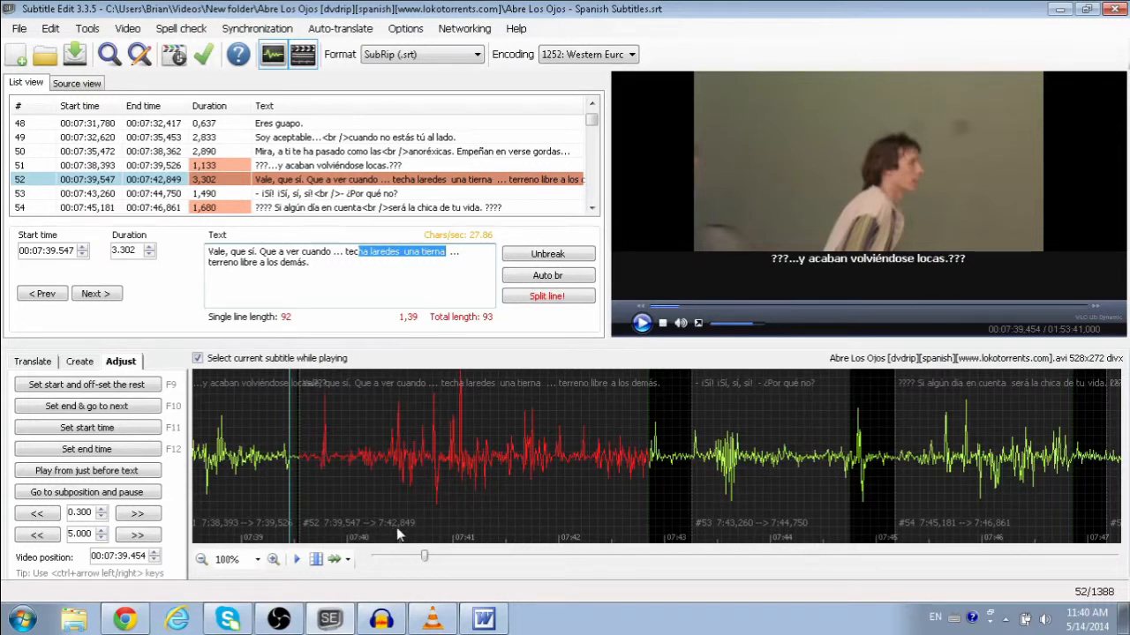
pyautogui.click(381, 621)
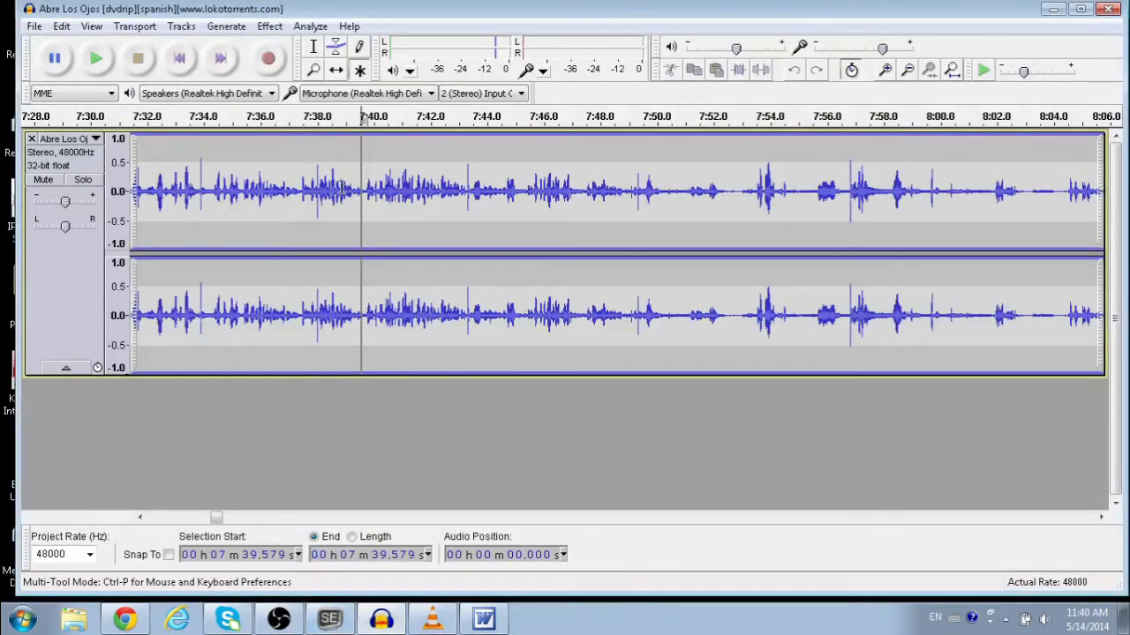
pyautogui.click(113, 61)
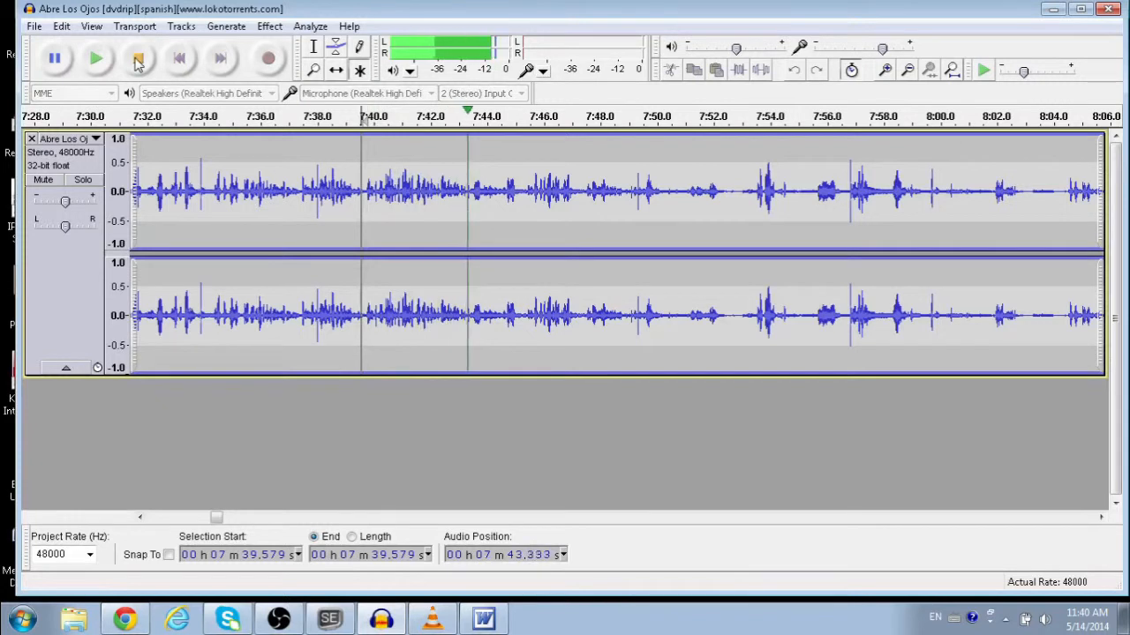
pyautogui.click(138, 59)
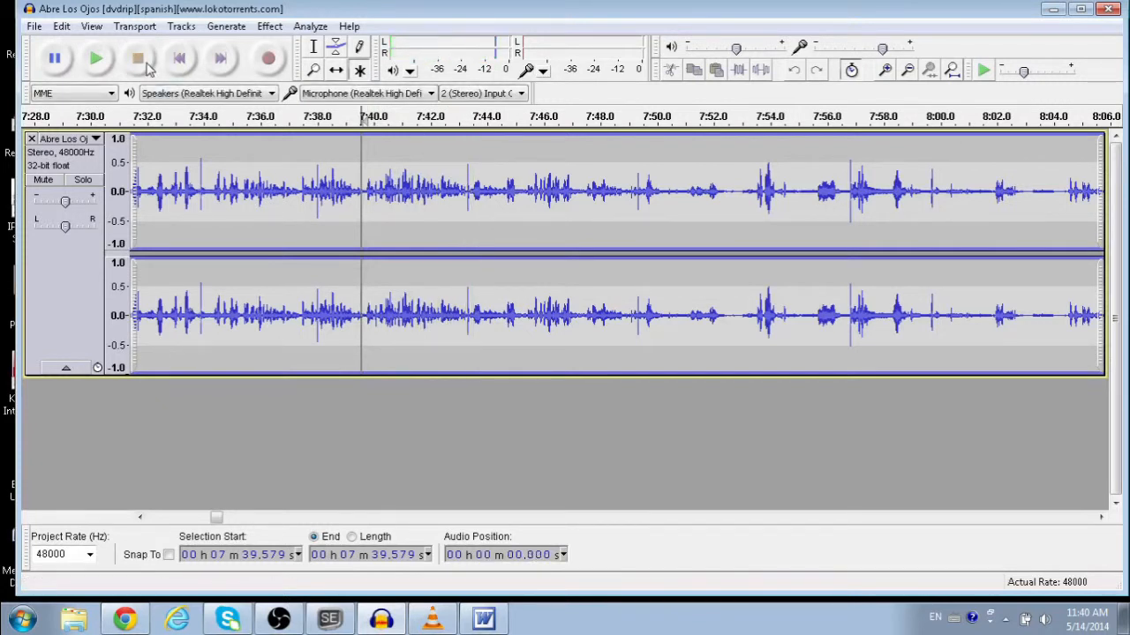
pyautogui.moveTo(470, 189); pyautogui.dragTo(357, 194)
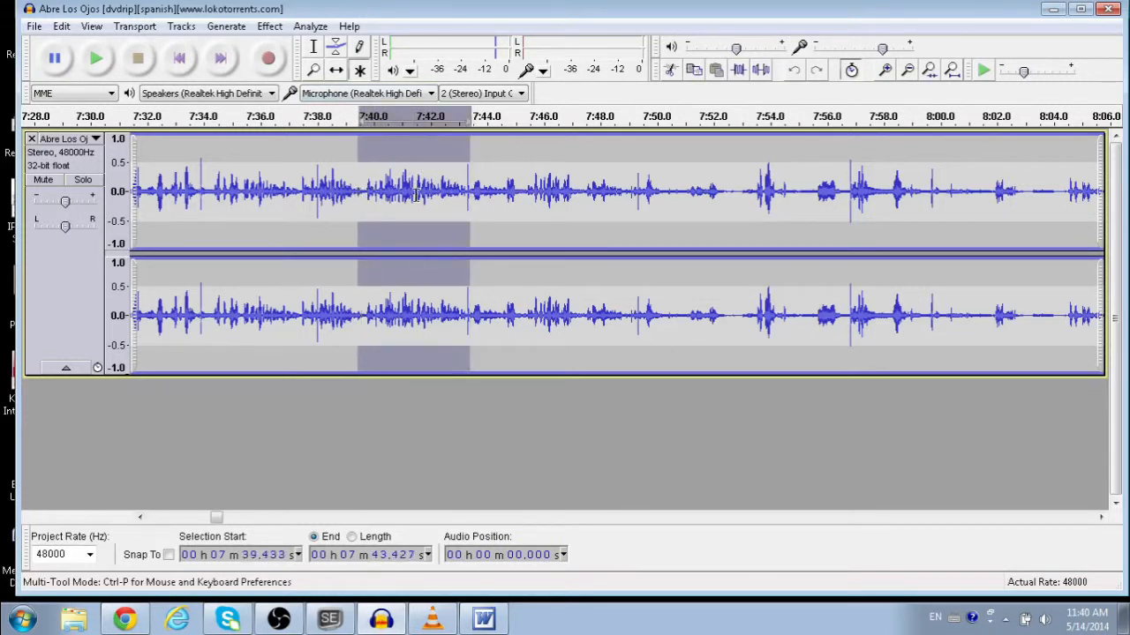
# Step: Copy the selected audio and paste it into a new empty Audacity project
pyautogui.click(30, 10)
pyautogui.click(31, 12)
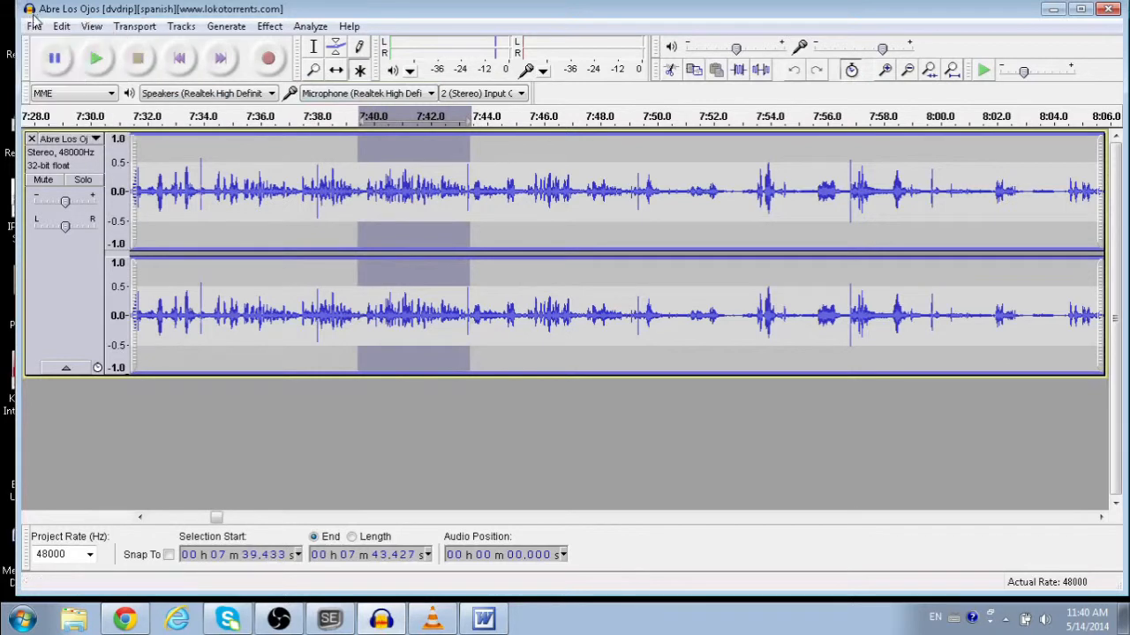
pyautogui.click(34, 25)
pyautogui.moveTo(61, 27)
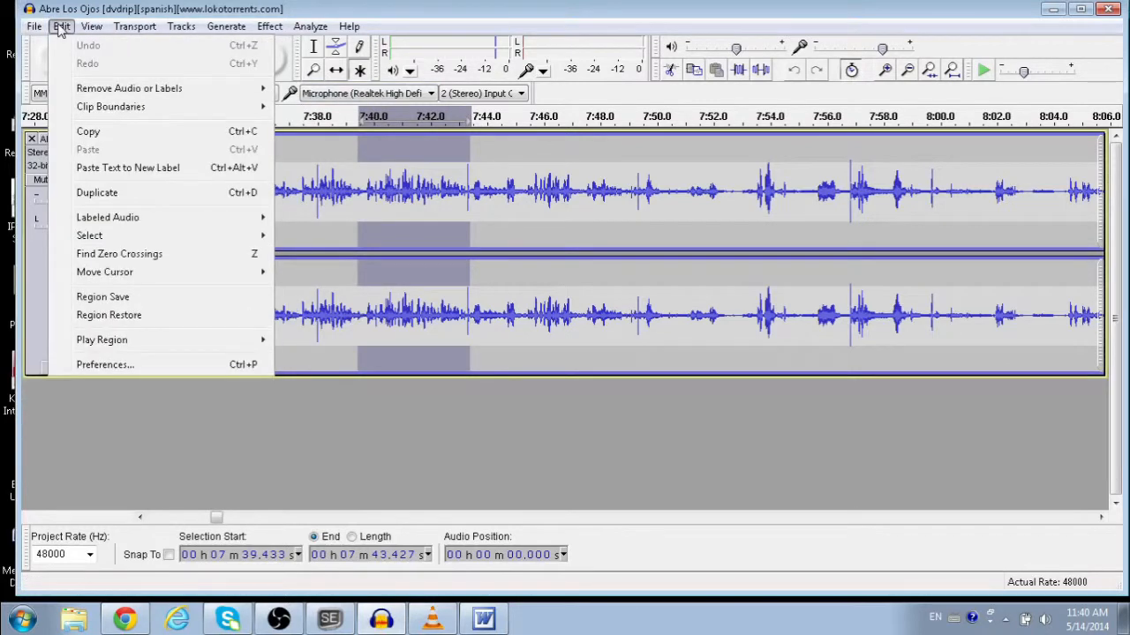
pyautogui.click(93, 132)
pyautogui.click(34, 25)
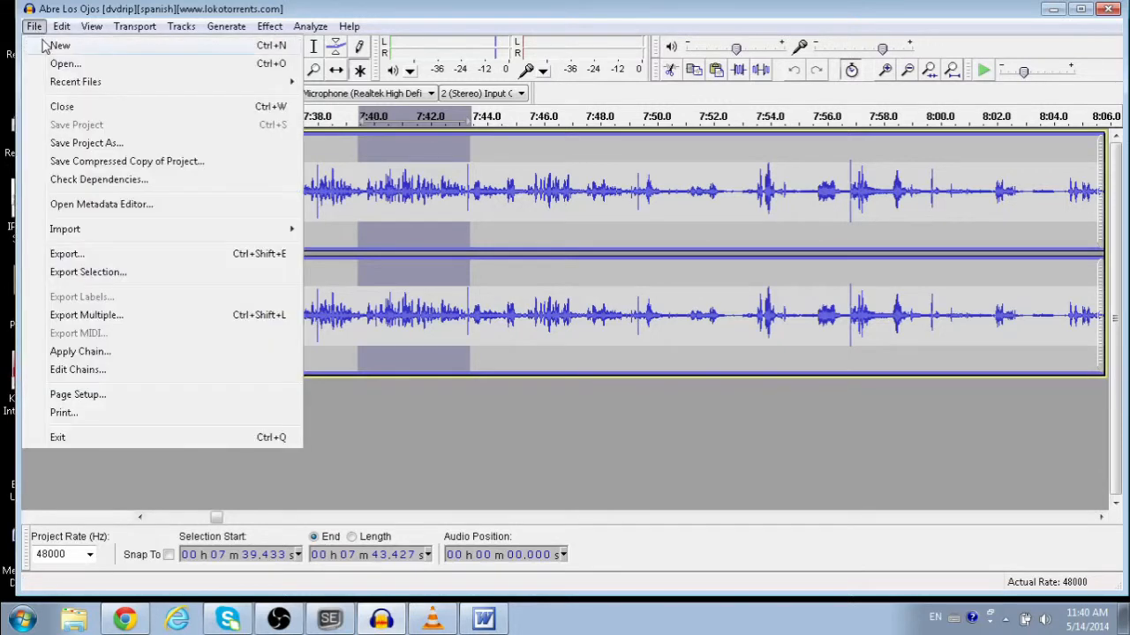
pyautogui.click(46, 46)
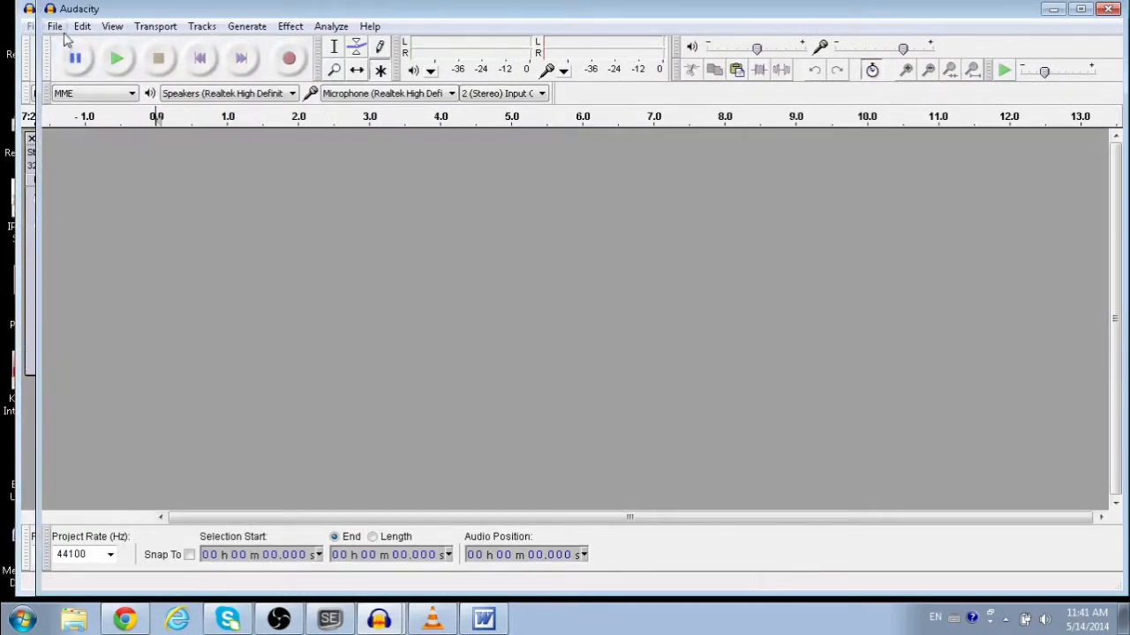
pyautogui.click(83, 27)
pyautogui.click(109, 149)
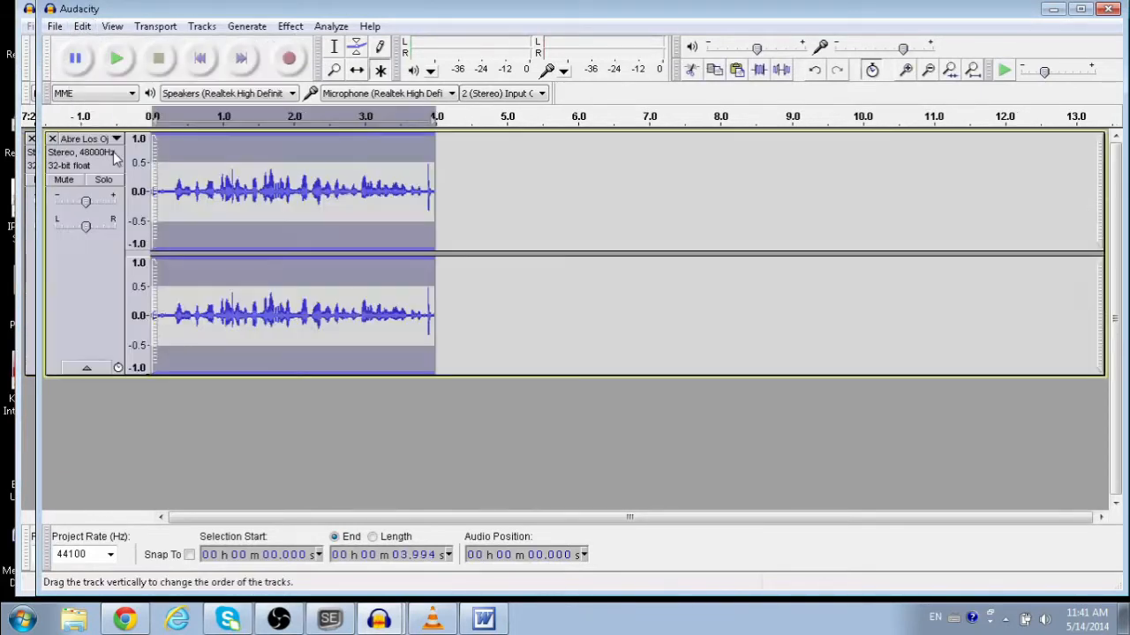
# Step: Play the pasted four-second clip, raise the system volume, and open the Effect menu
pyautogui.click(122, 63)
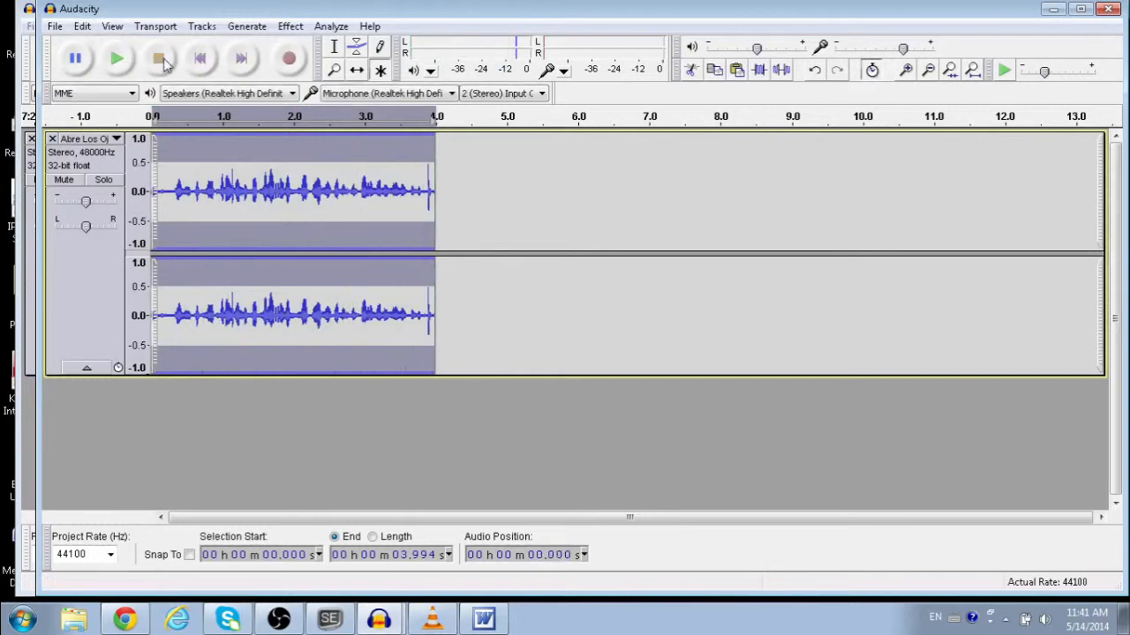
pyautogui.click(1043, 620)
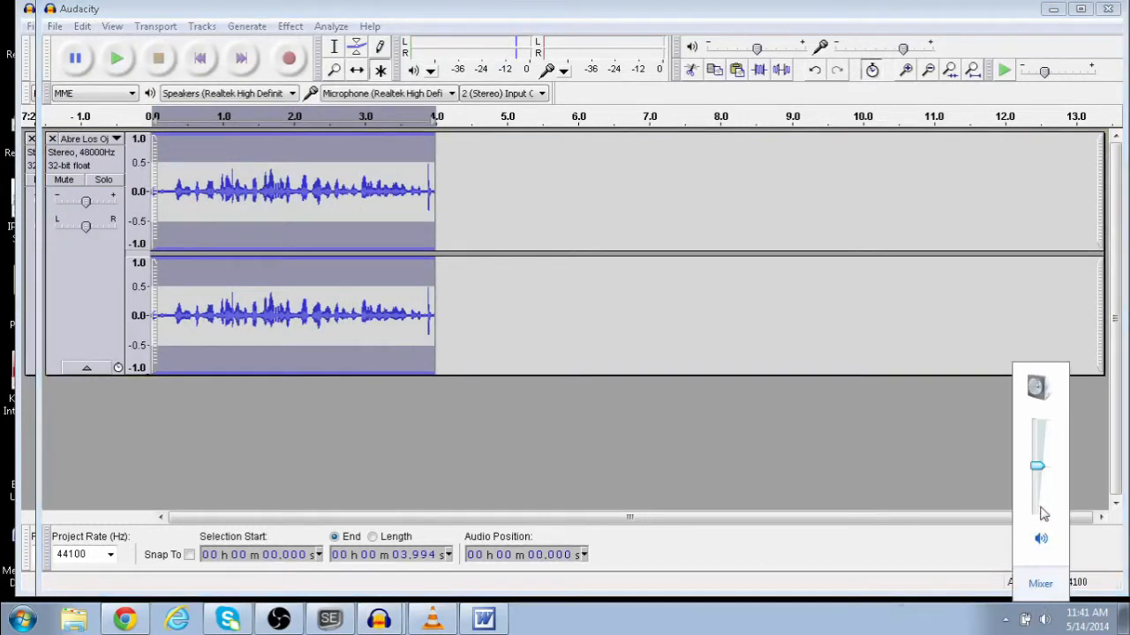
pyautogui.moveTo(1036, 461); pyautogui.dragTo(1038, 445)
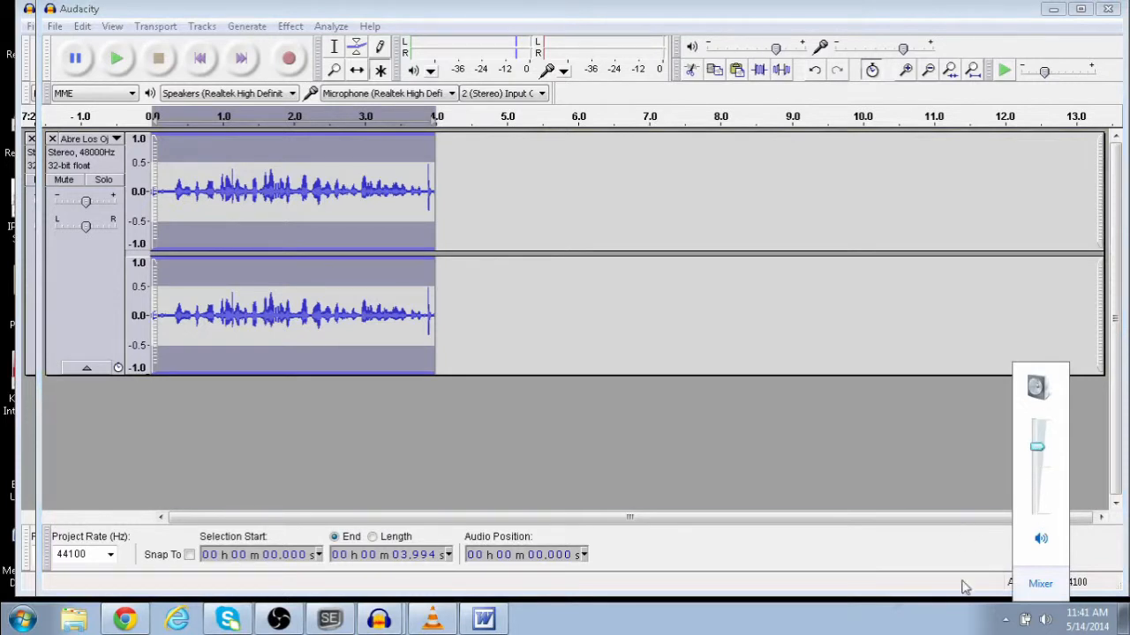
pyautogui.click(1044, 620)
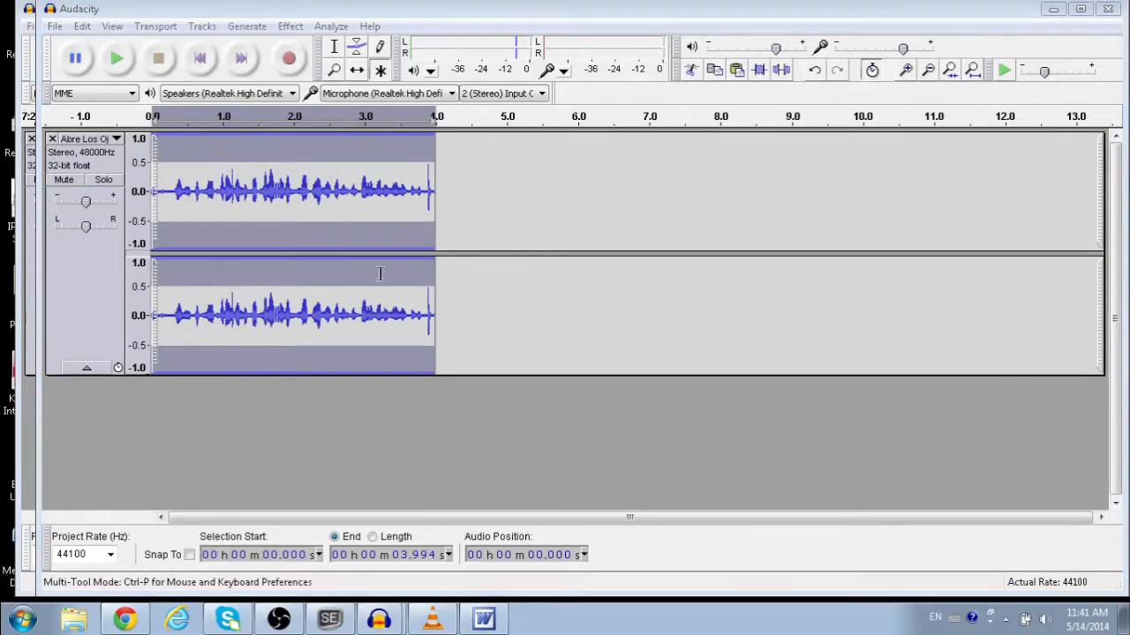
pyautogui.click(287, 5)
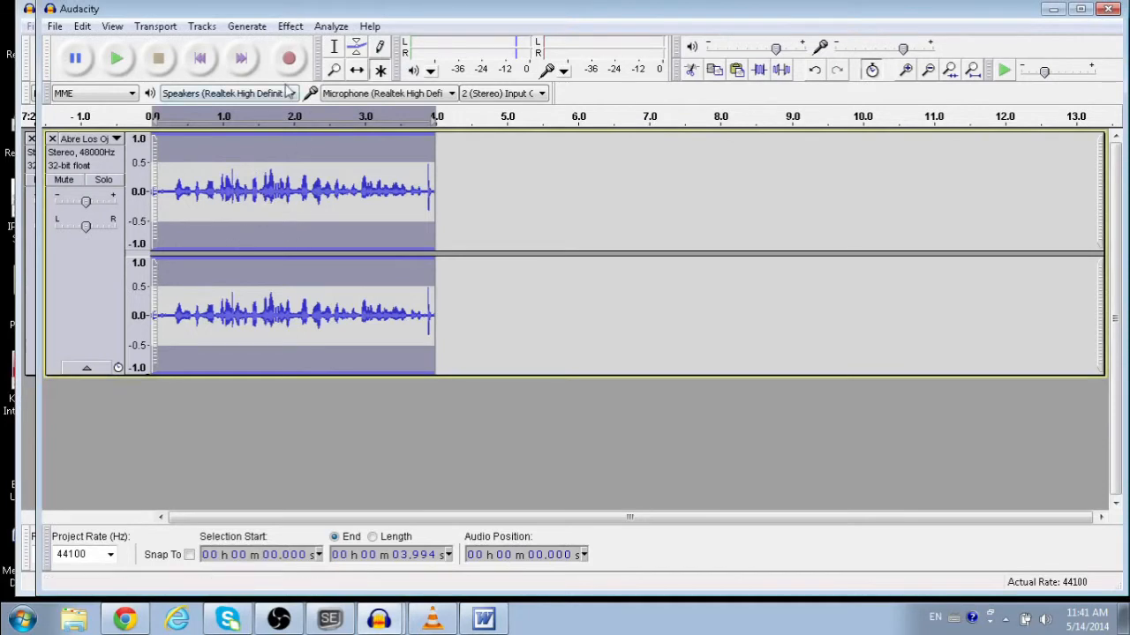
pyautogui.click(290, 26)
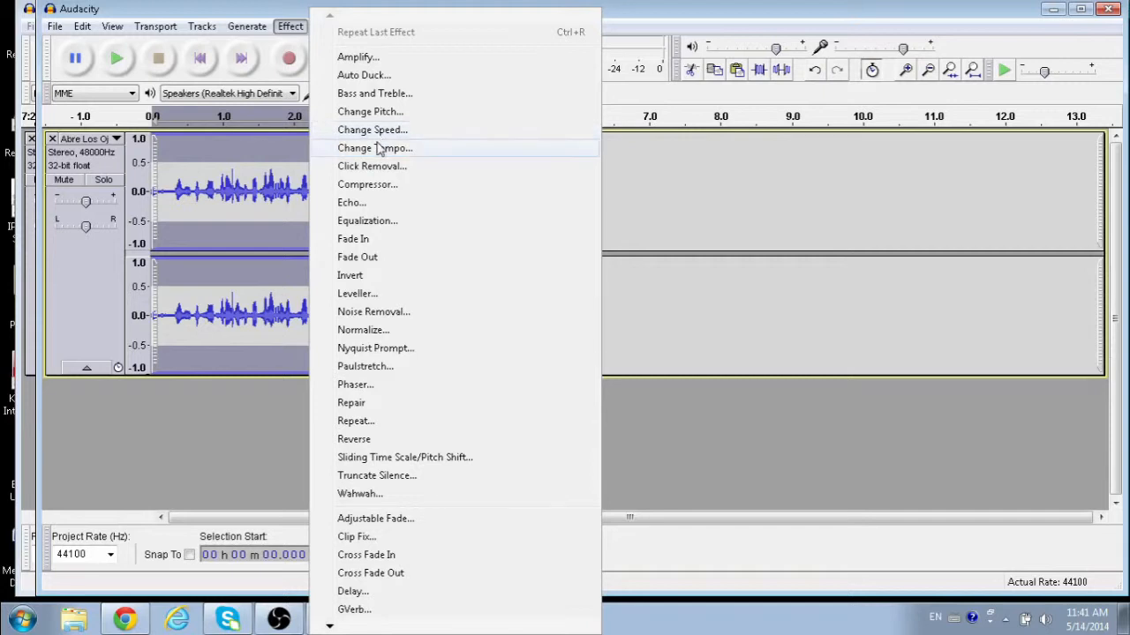
# Step: Apply Change Tempo with a -25 percent change, stretching the clip to about 5.33 seconds
pyautogui.click(377, 149)
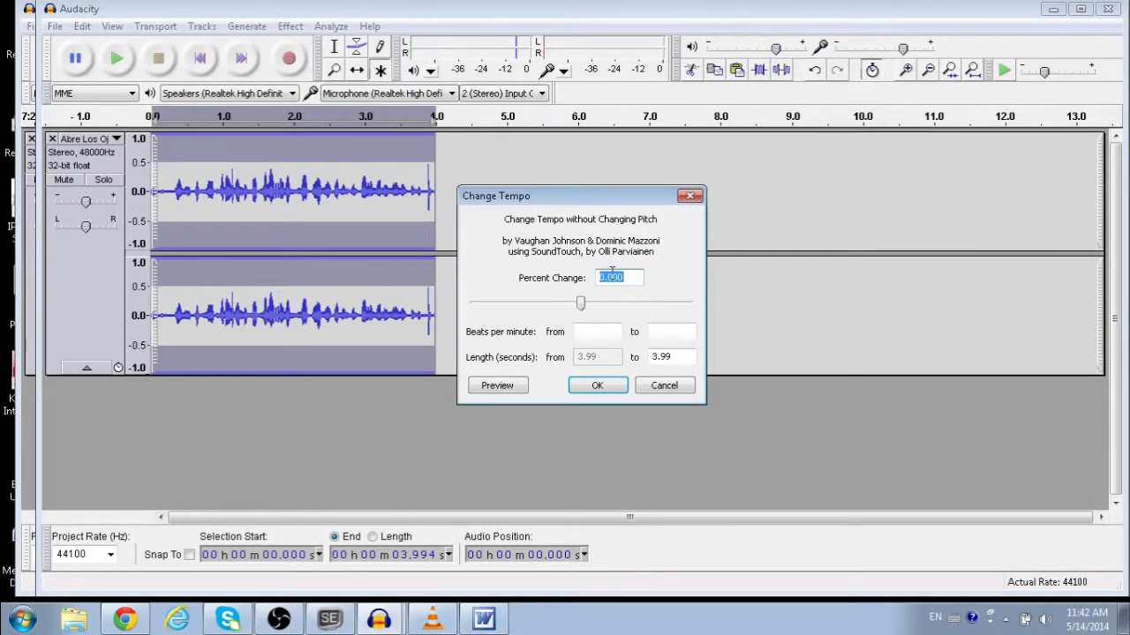
pyautogui.write('25')
pyautogui.press('BackSpace')
pyautogui.press('BackSpace')
pyautogui.write('-25')
pyautogui.click(595, 386)
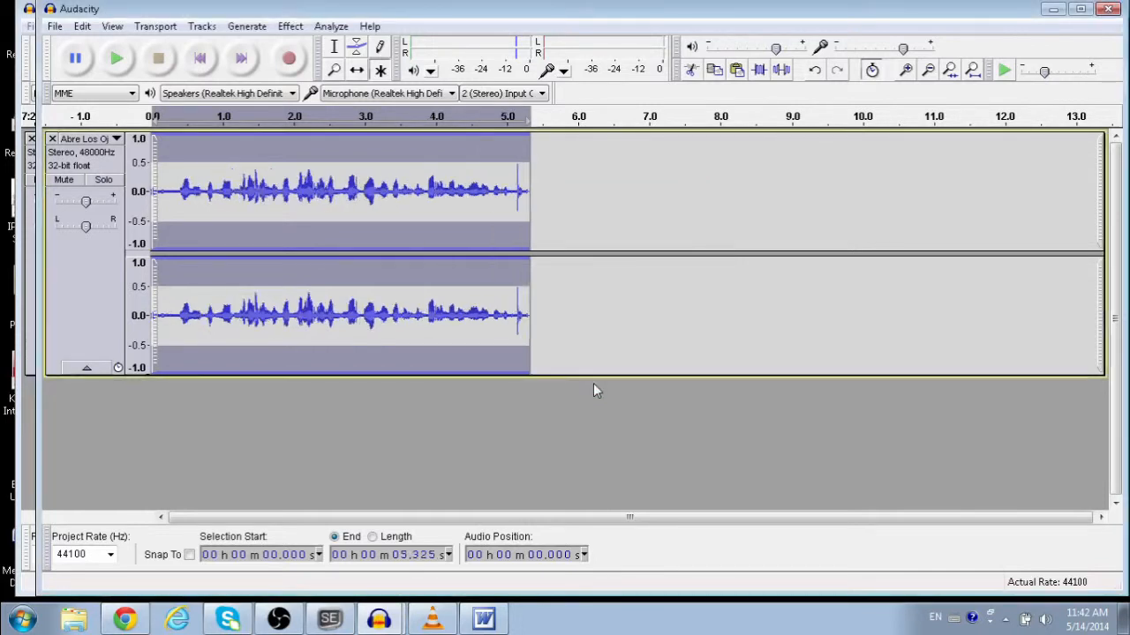
# Step: Listen to the slowed clip from 0.209 s, 1.625 s and 2.345 s
pyautogui.click(168, 183)
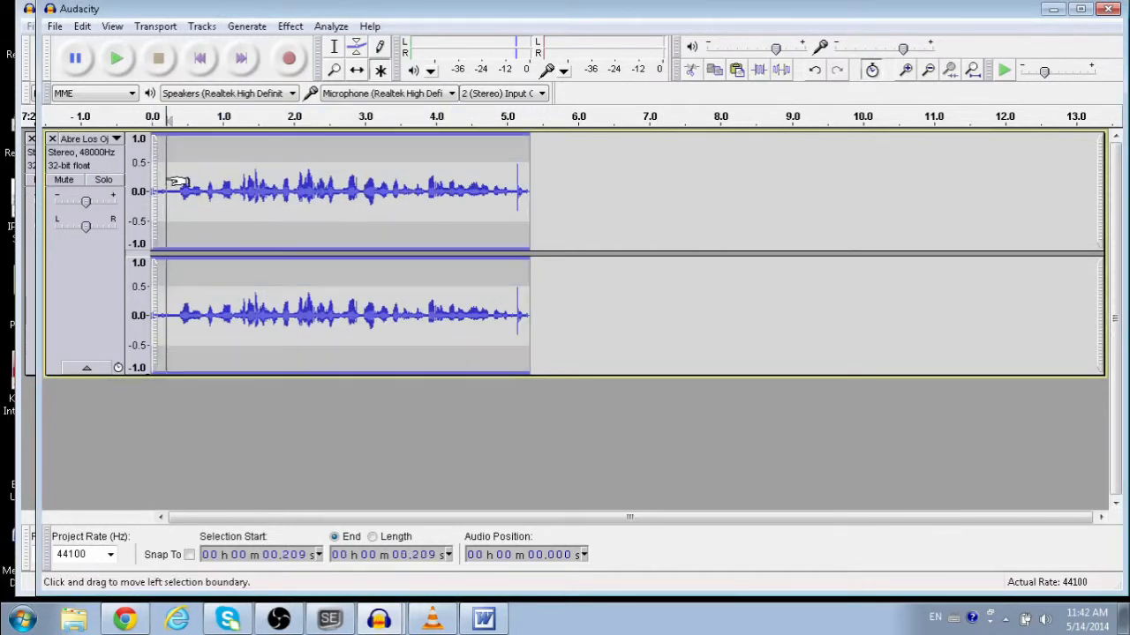
pyautogui.click(116, 65)
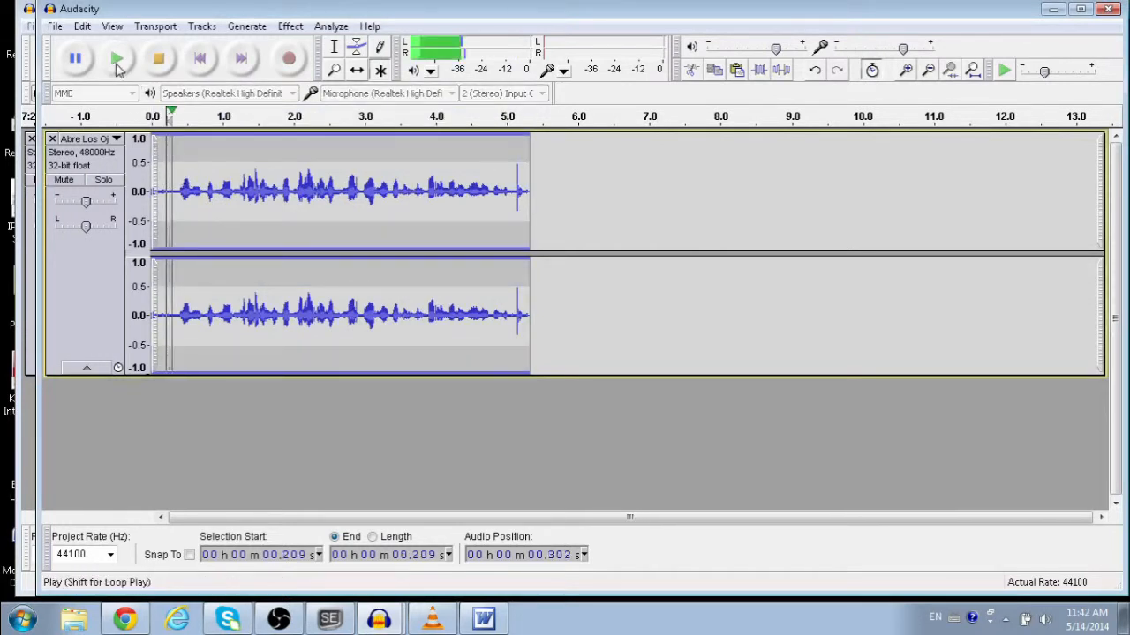
pyautogui.click(267, 190)
pyautogui.click(119, 62)
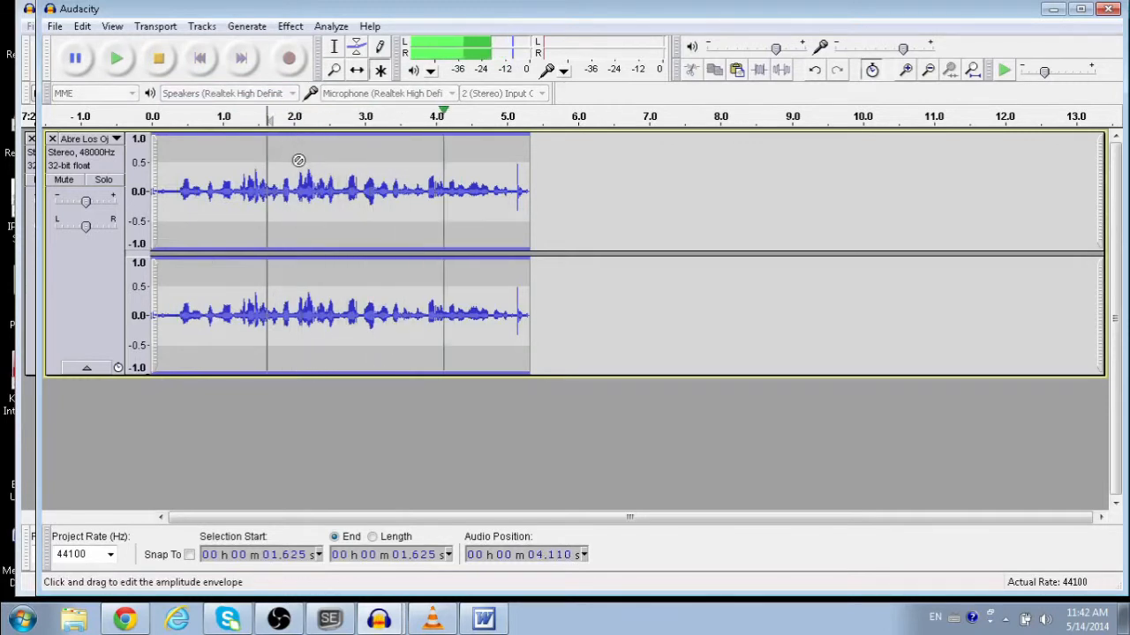
pyautogui.click(338, 198)
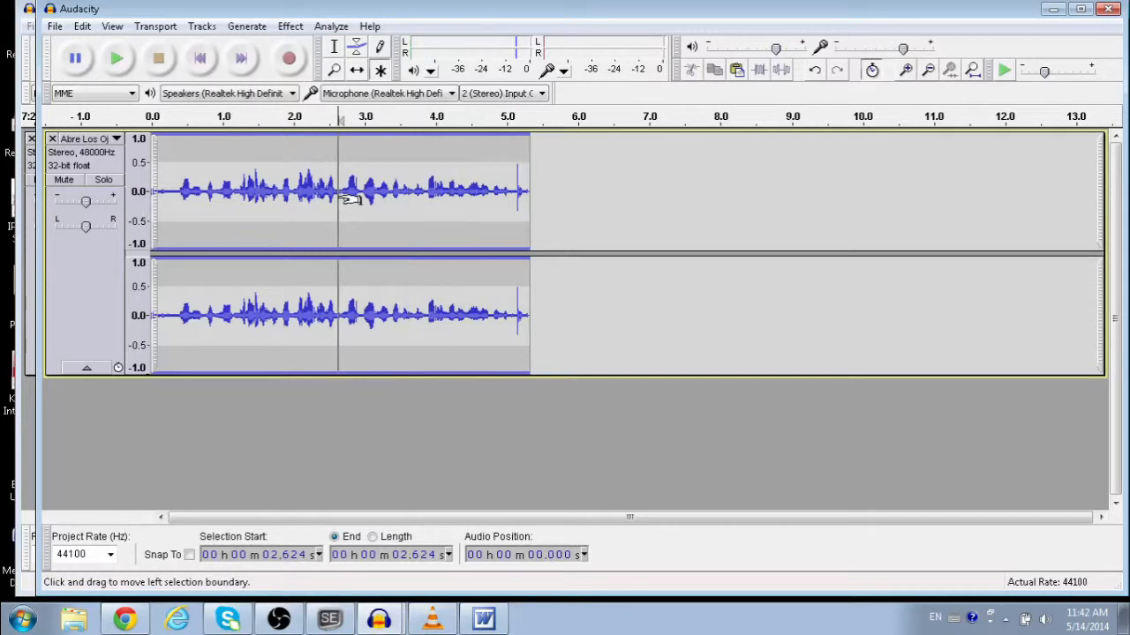
pyautogui.click(319, 181)
pyautogui.click(117, 60)
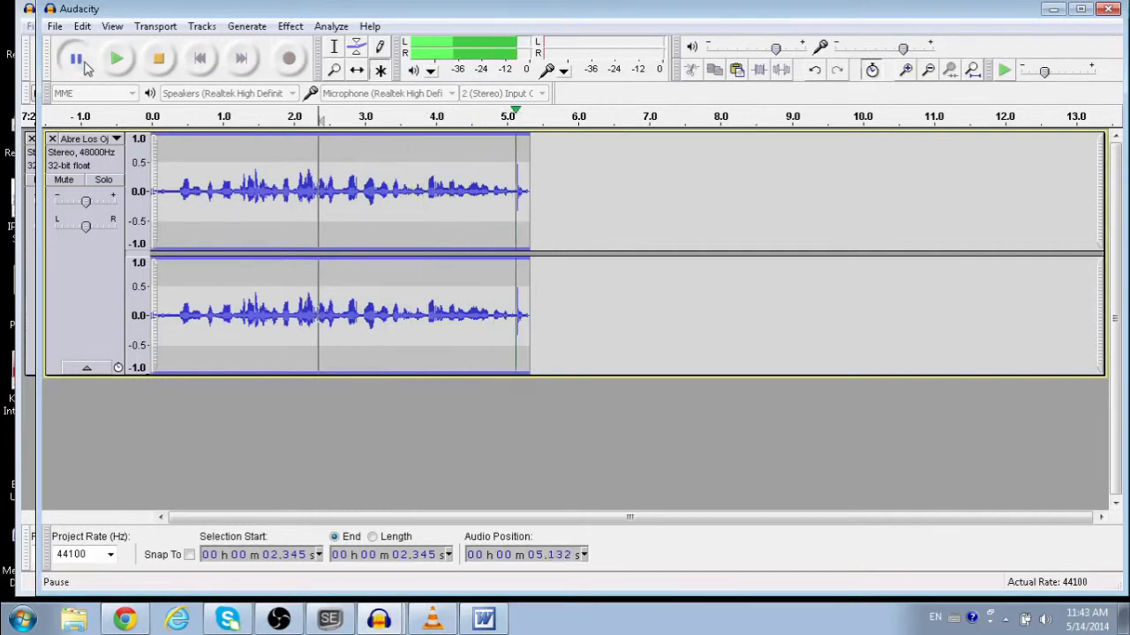
# Step: Play from 2.961 s and 1.207 s, then select roughly 2.6 to 4.1 seconds
pyautogui.click(361, 185)
pyautogui.click(118, 59)
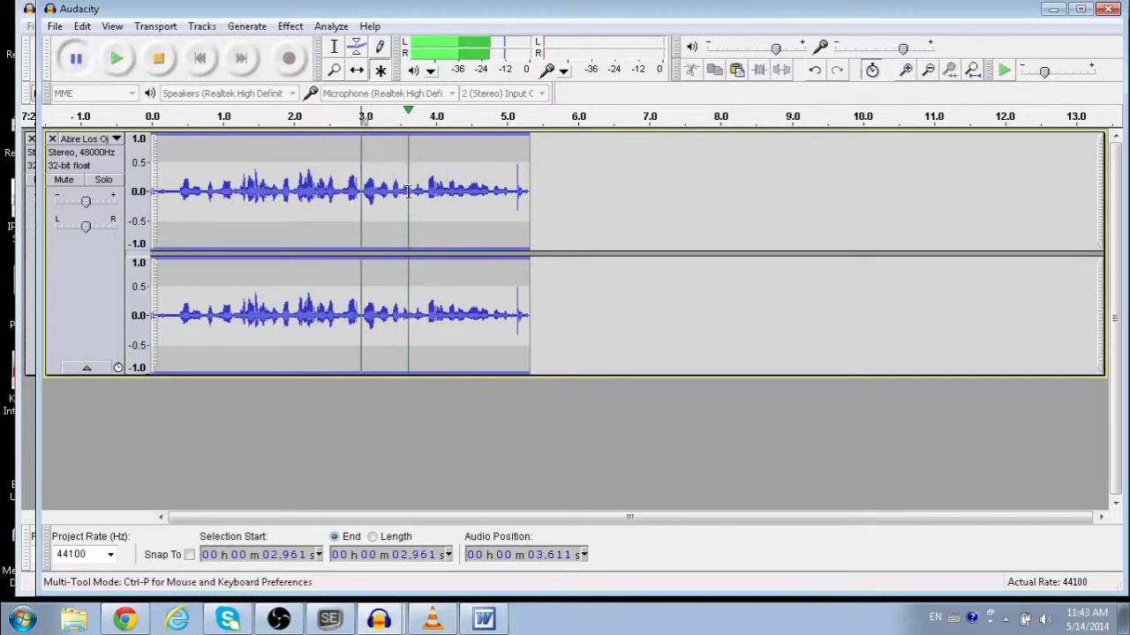
pyautogui.click(238, 192)
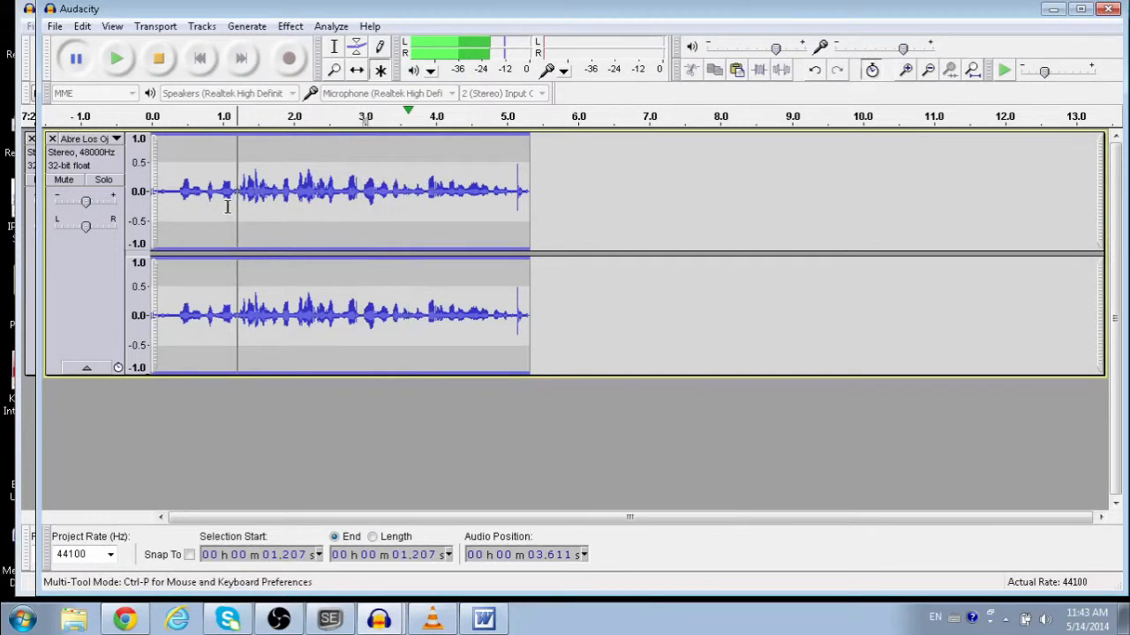
pyautogui.click(77, 60)
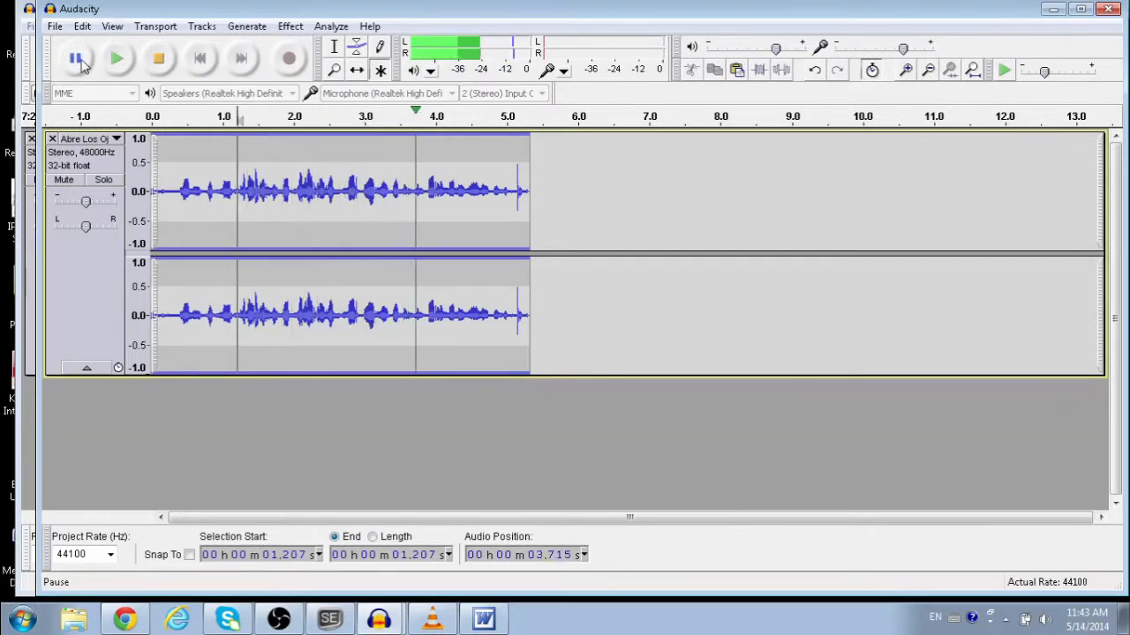
pyautogui.click(77, 60)
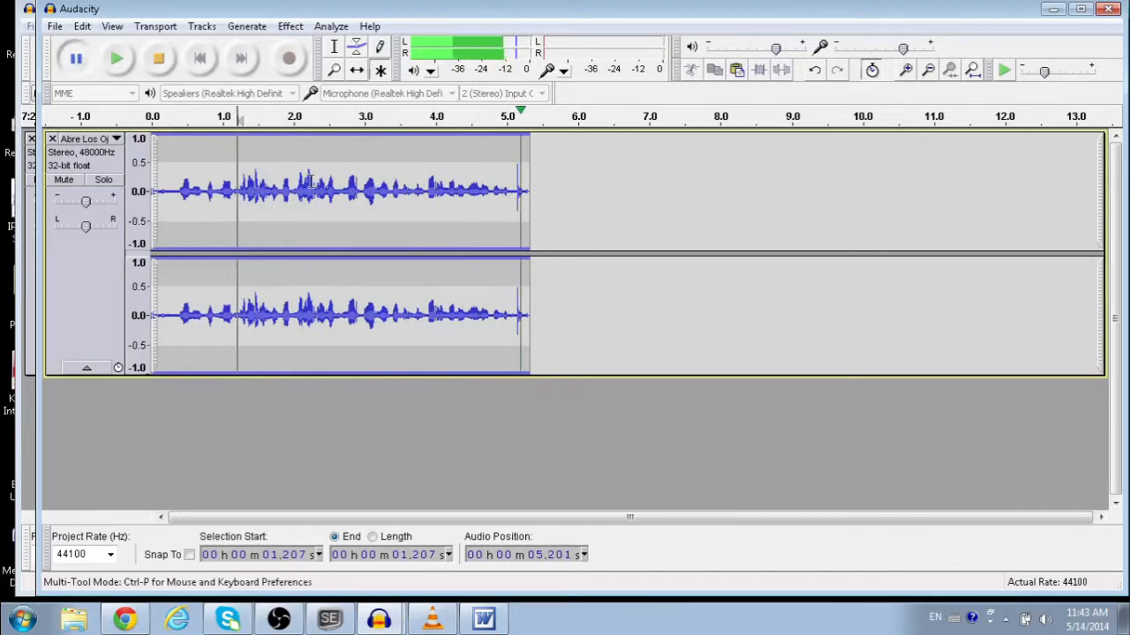
pyautogui.moveTo(335, 193); pyautogui.dragTo(442, 194)
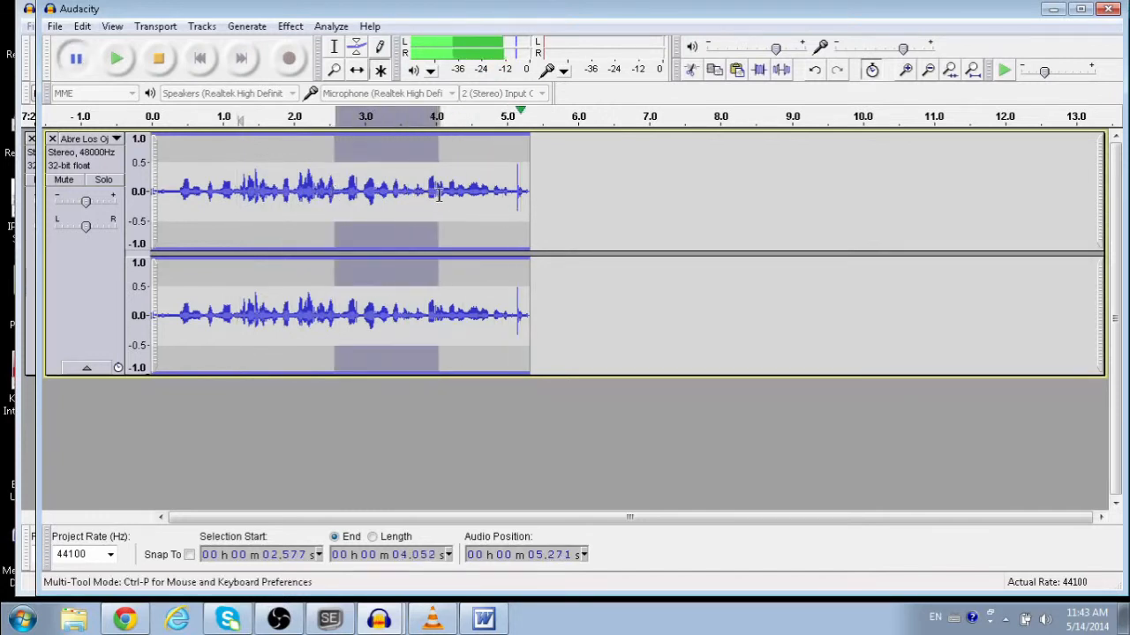
# Step: Change the word 'tierna' to 'tía' in line 52
pyautogui.click(330, 618)
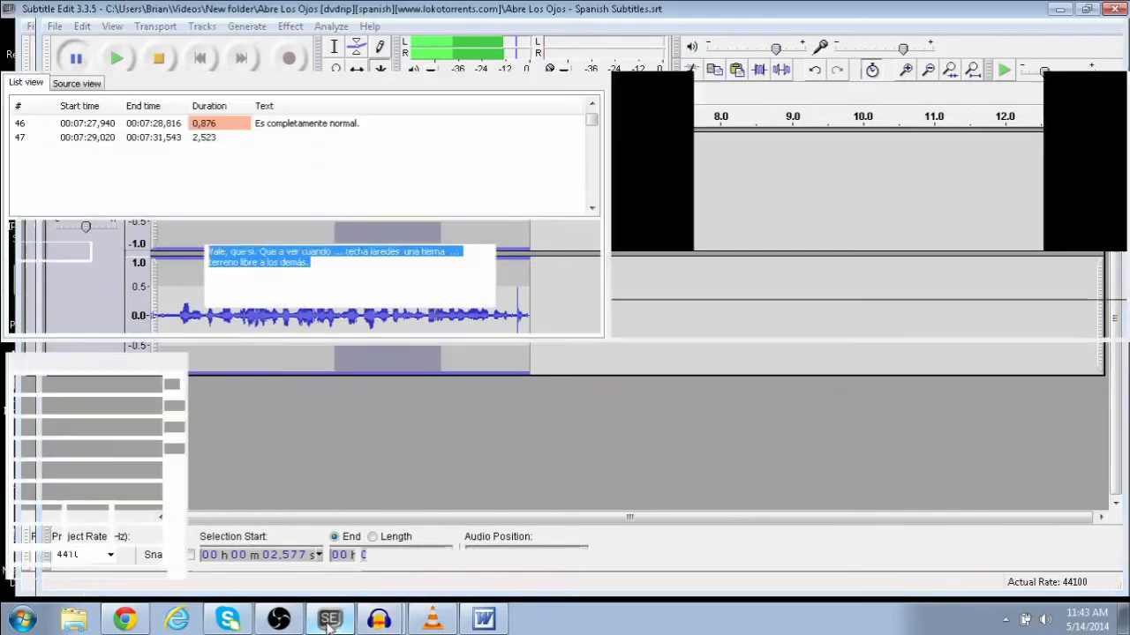
pyautogui.click(421, 264)
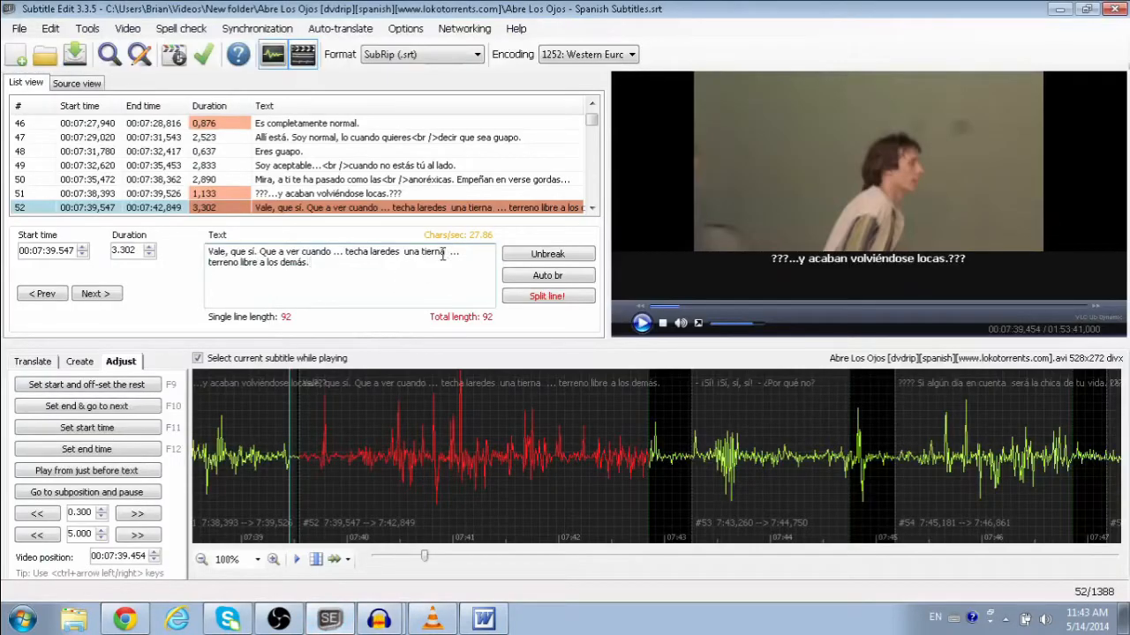
pyautogui.doubleClick(437, 253)
pyautogui.write('ta')
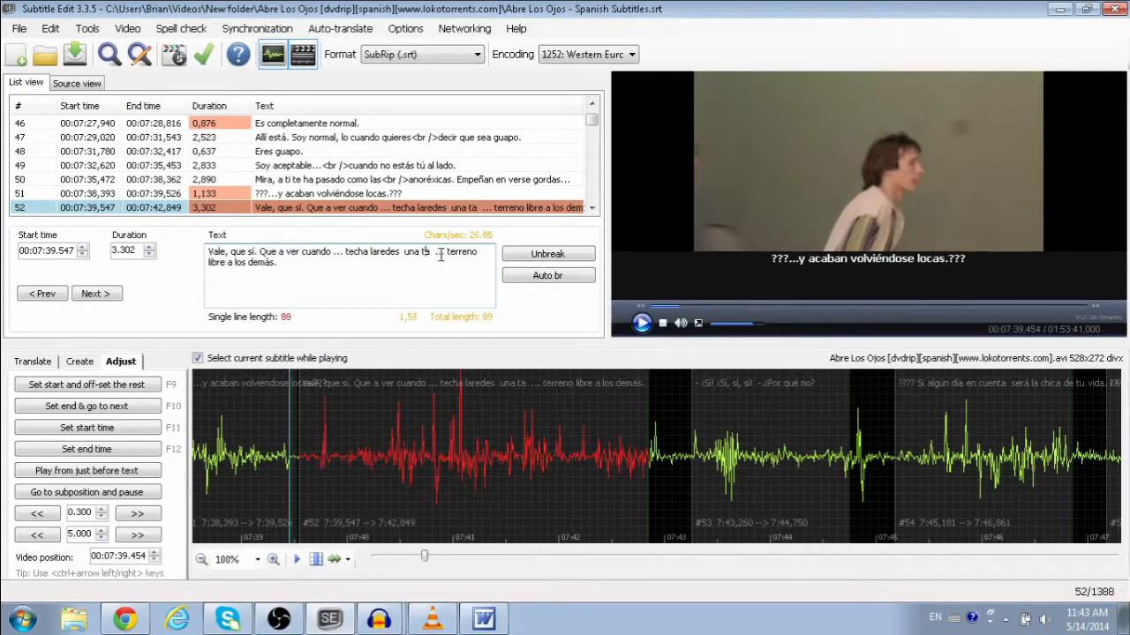
pyautogui.press('Left')
pyautogui.write('í')
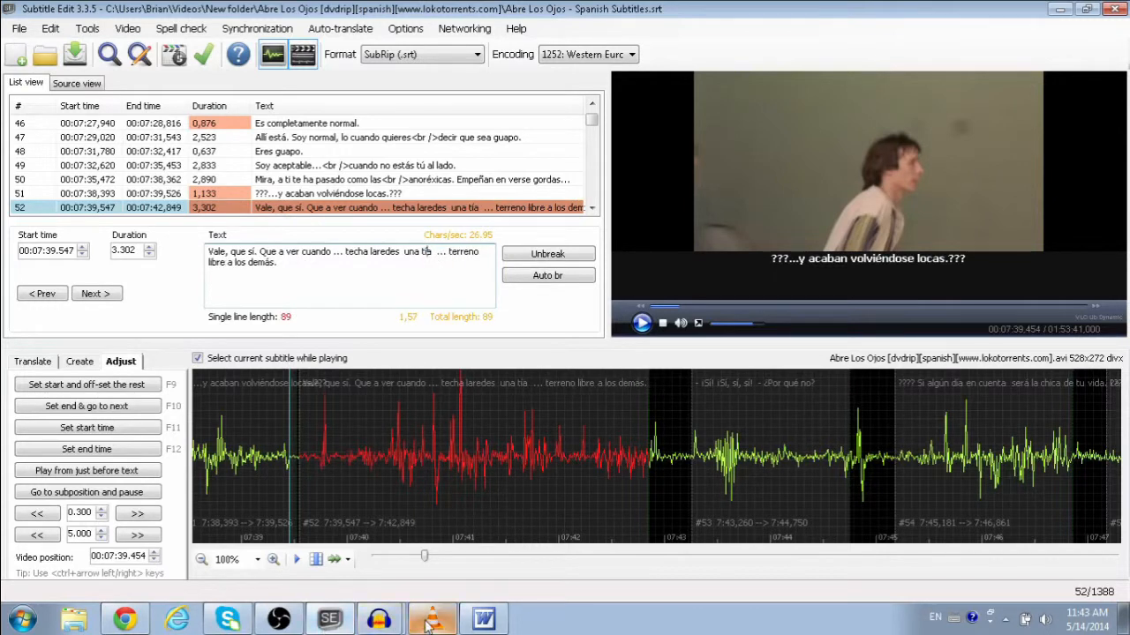
# Step: In Audacity, play the clip from 1.44 s and mark 3.146 to 4.052 seconds
pyautogui.click(380, 620)
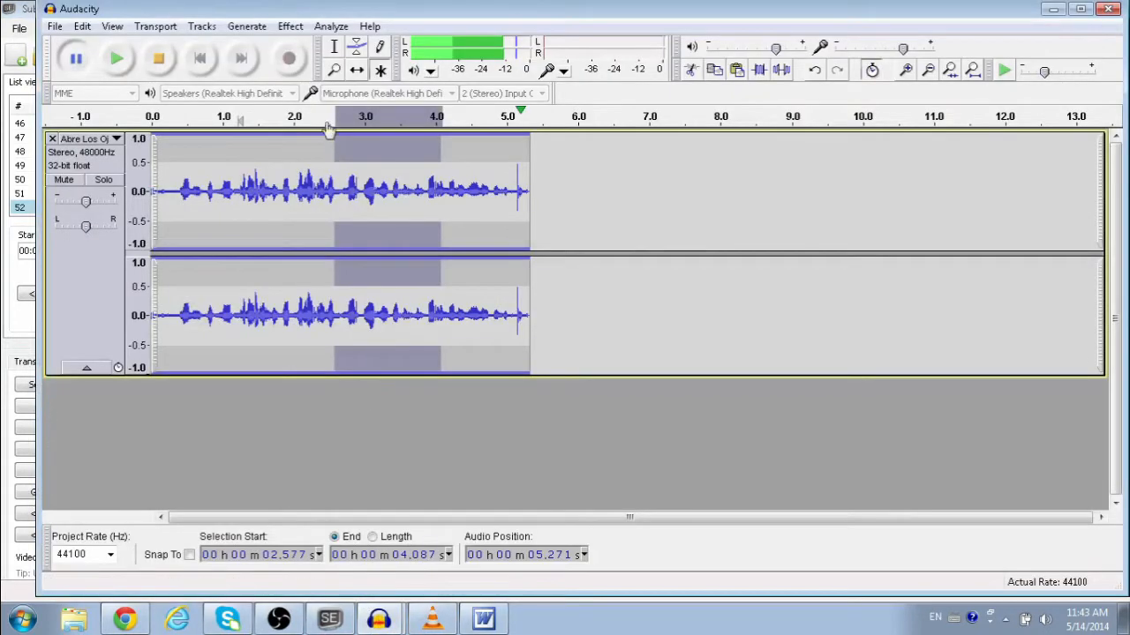
pyautogui.click(254, 168)
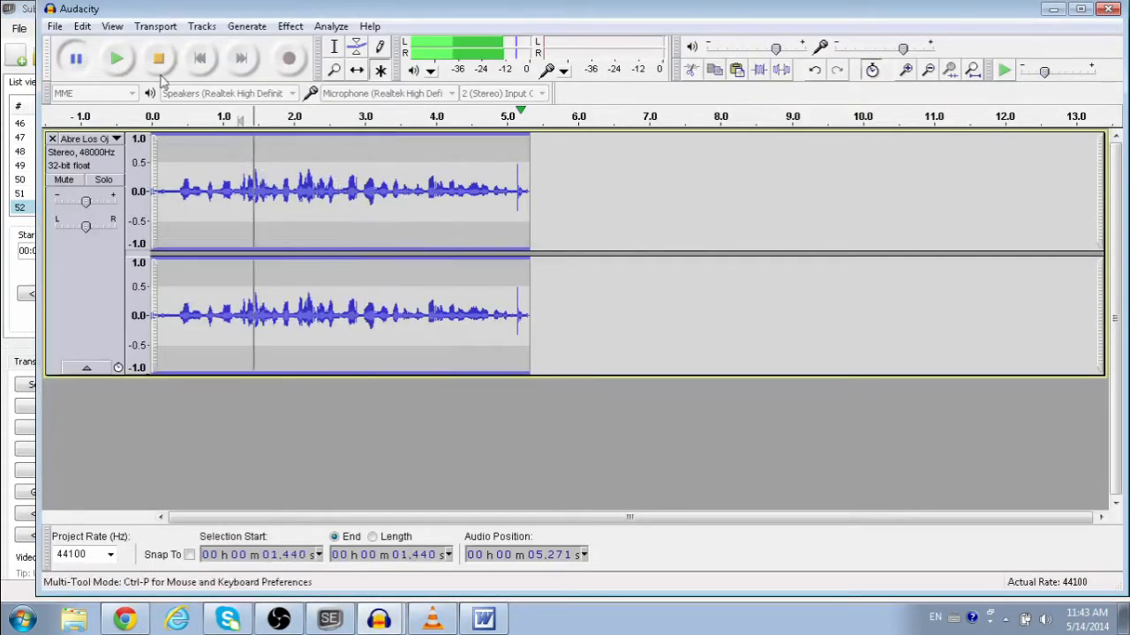
pyautogui.click(116, 58)
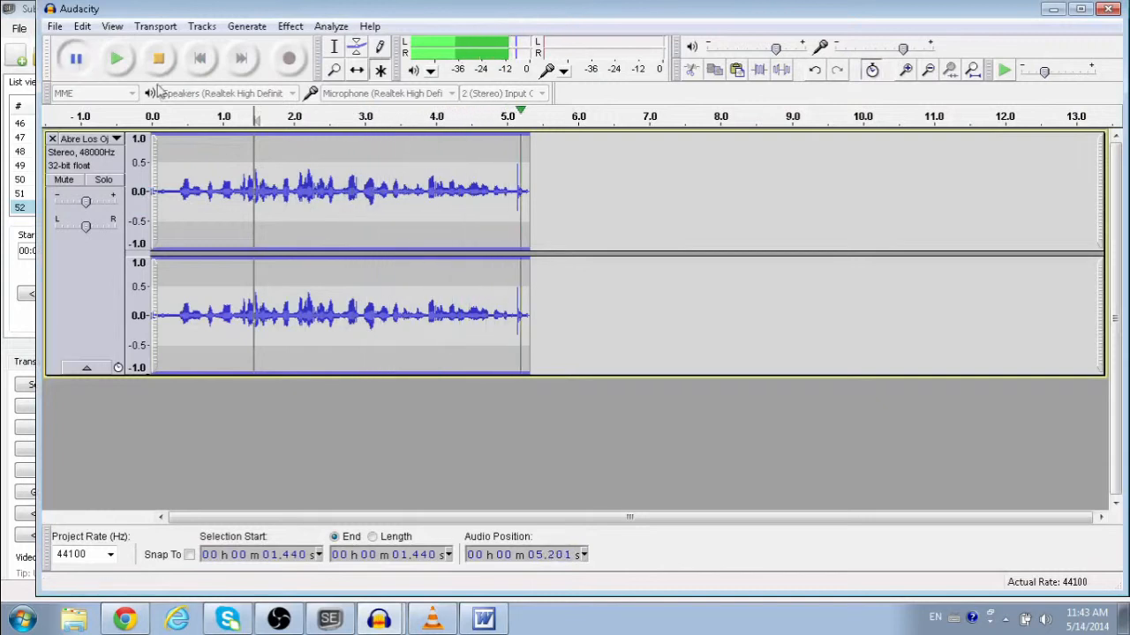
pyautogui.click(375, 188)
pyautogui.moveTo(375, 188); pyautogui.dragTo(440, 189)
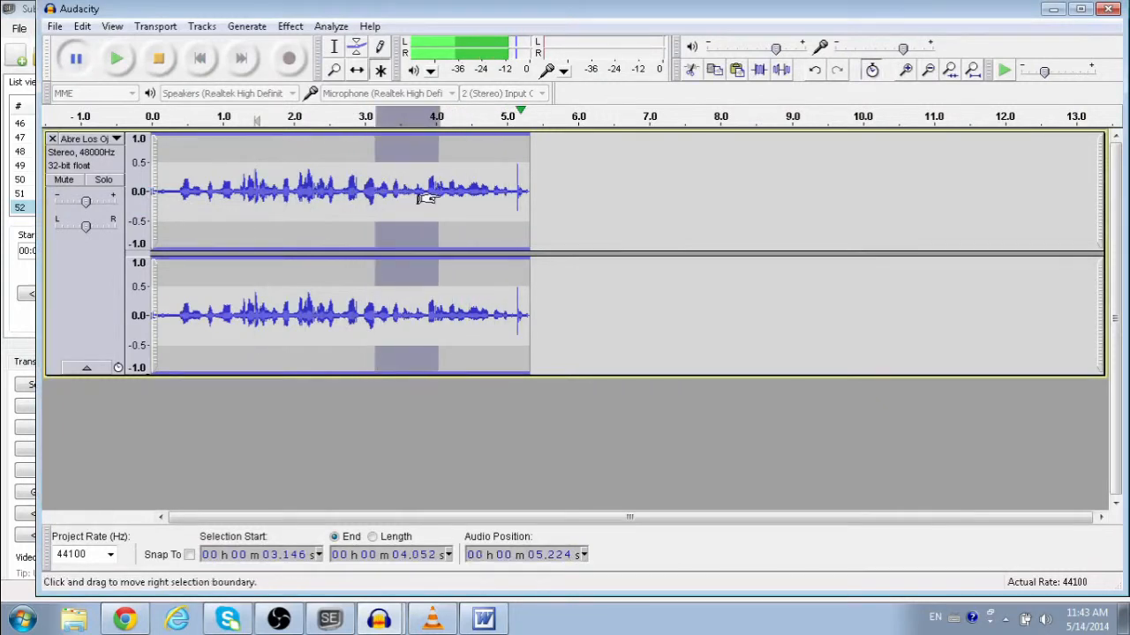
# Step: Insert 'y no dejas el' after 'una tía' and delete the ellipsis before 'terreno'
pyautogui.click(330, 618)
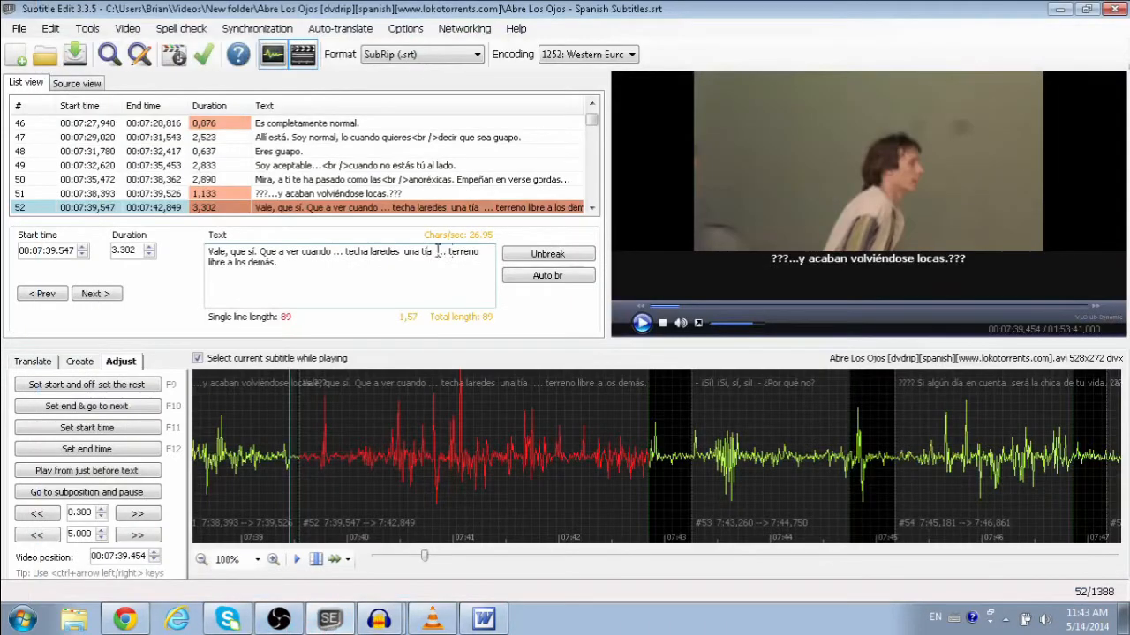
pyautogui.click(435, 251)
pyautogui.write('y no dejas ')
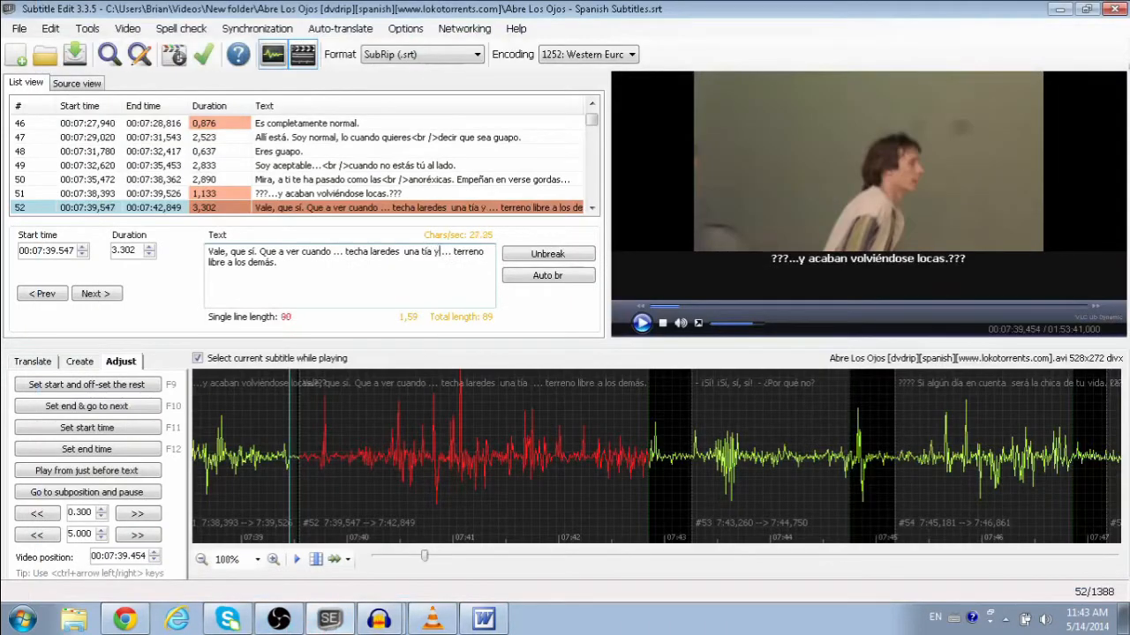
pyautogui.write('el')
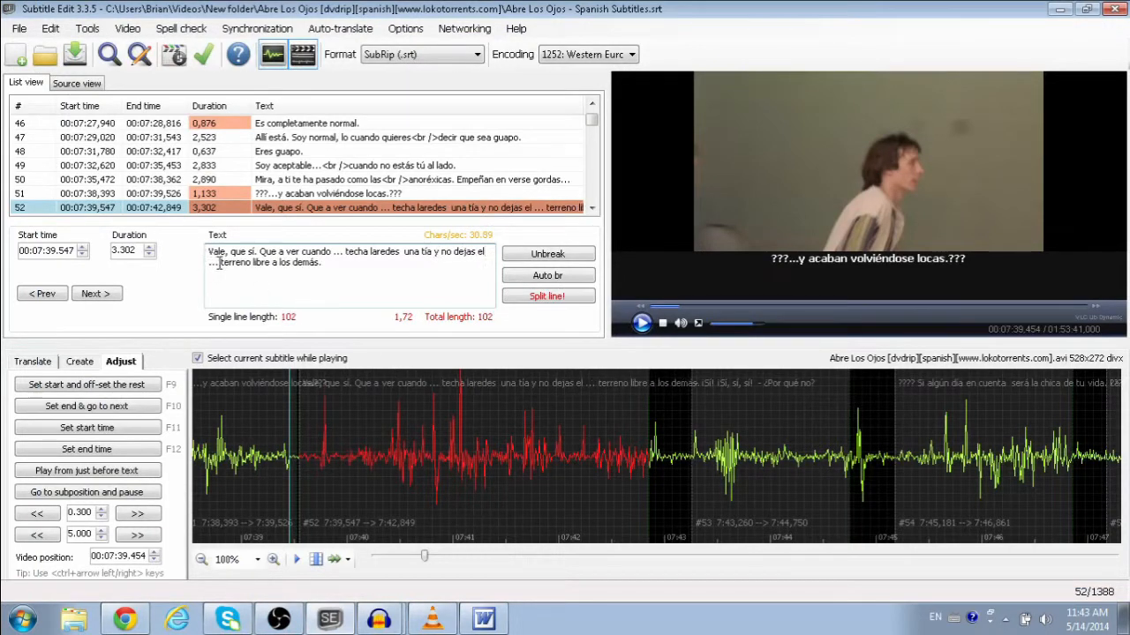
pyautogui.press('Delete')
pyautogui.press('Delete')
pyautogui.press('Delete')
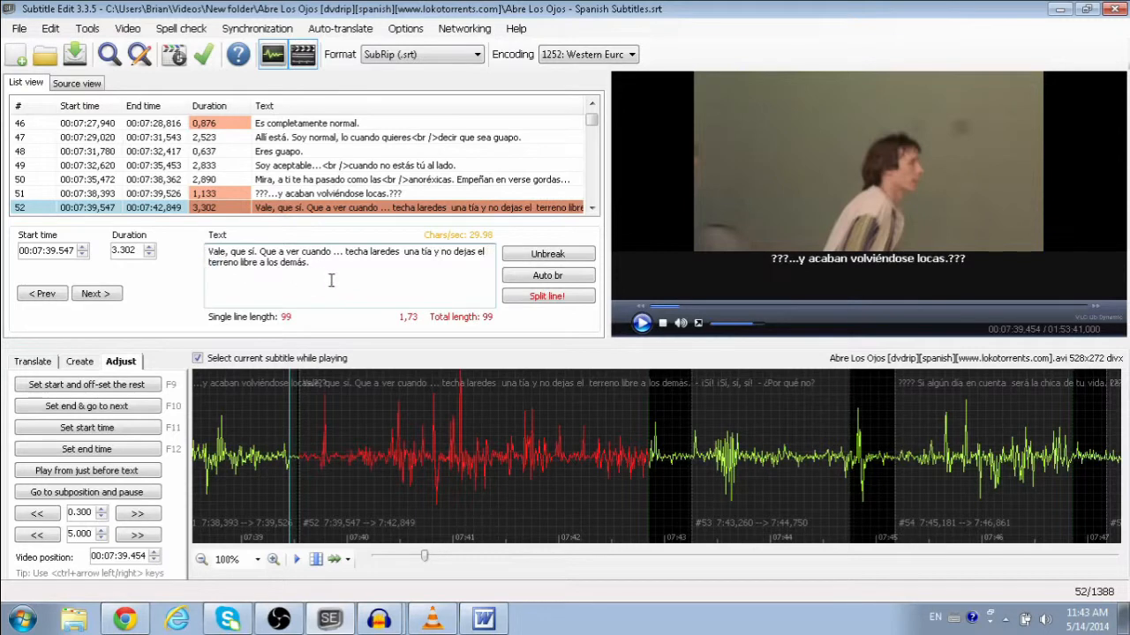
pyautogui.click(209, 262)
# Step: Select 'no dejas el' and then 'techa laredes' in the Text box before returning to Audacity
pyautogui.moveTo(486, 251)
pyautogui.mouseDown()
pyautogui.moveTo(426, 252)
pyautogui.moveTo(485, 251)
pyautogui.mouseUp()
pyautogui.click(444, 251)
pyautogui.click(484, 251)
pyautogui.moveTo(404, 251); pyautogui.dragTo(343, 256)
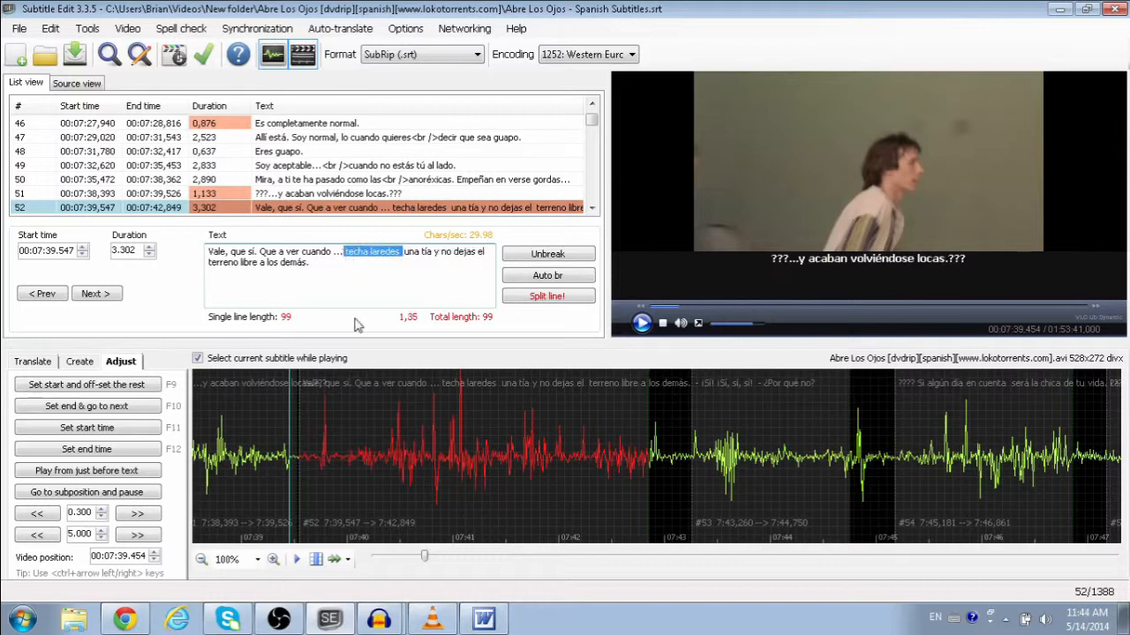
pyautogui.click(373, 619)
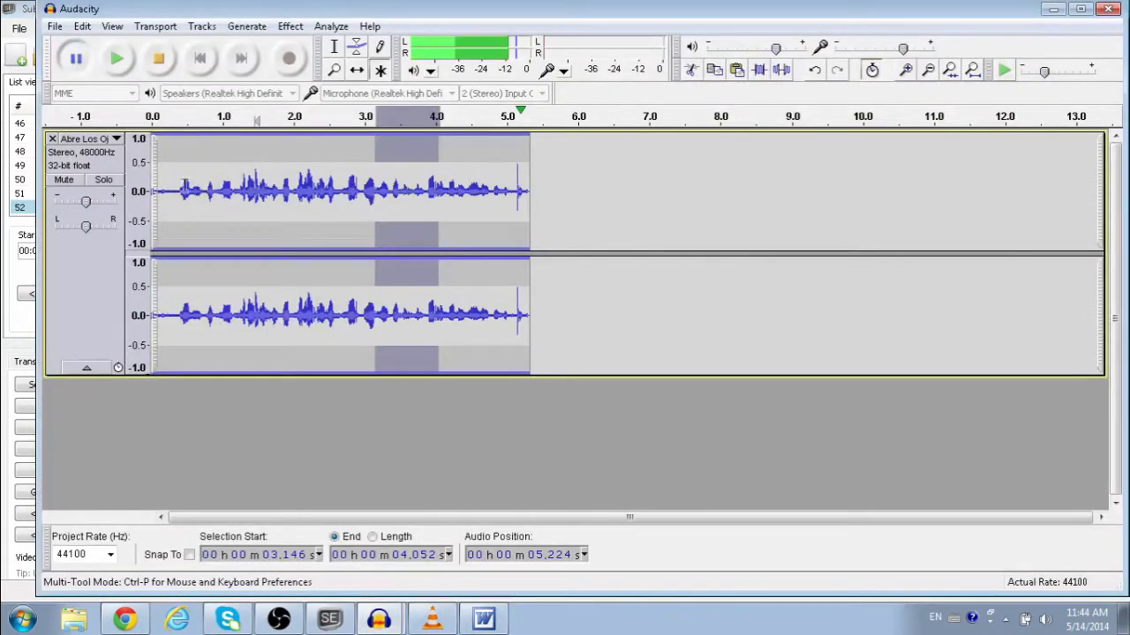
# Step: Replay the Audacity clip from 0.302 s, then recheck 'techa laredes' in line 52
pyautogui.click(174, 185)
pyautogui.click(174, 120)
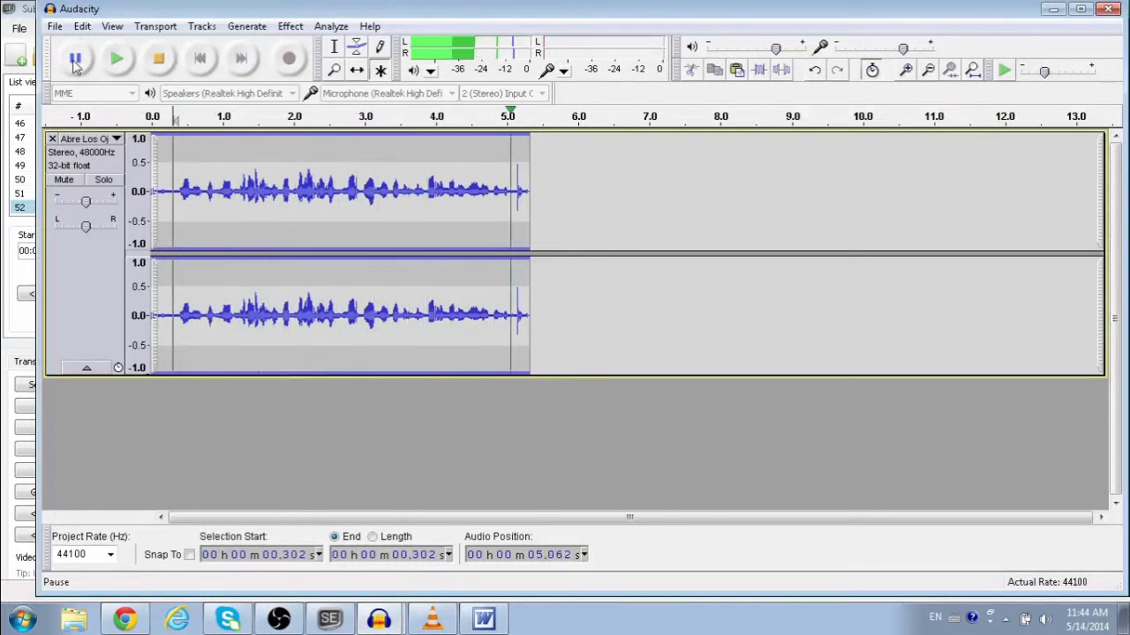
pyautogui.click(331, 619)
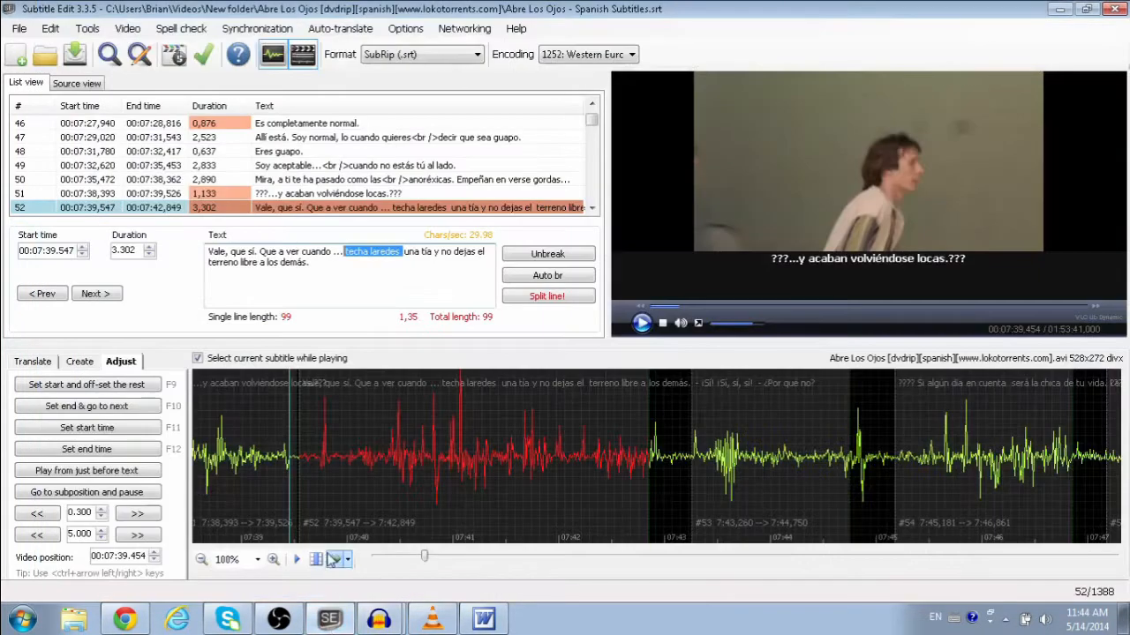
pyautogui.click(351, 256)
pyautogui.moveTo(346, 254); pyautogui.dragTo(392, 254)
pyautogui.click(392, 255)
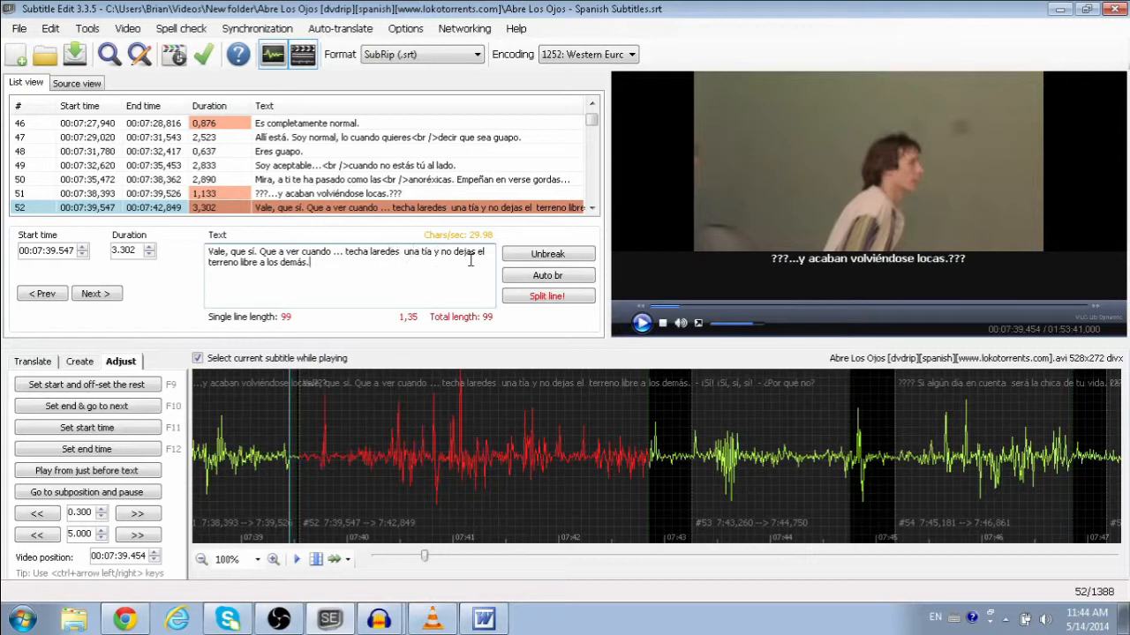
# Step: Review line 52 by selecting 'una…dejas' and then the whole subtitle text
pyautogui.moveTo(470, 259); pyautogui.dragTo(411, 253)
pyautogui.click(406, 252)
pyautogui.hotkey('ctrl', 'a')
pyautogui.click(235, 253)
pyautogui.moveTo(210, 251); pyautogui.dragTo(350, 269)
pyautogui.click(352, 271)
# Step: Restore Subtitle Edit to a smaller window in the upper left and minimize Audacity
pyautogui.click(434, 619)
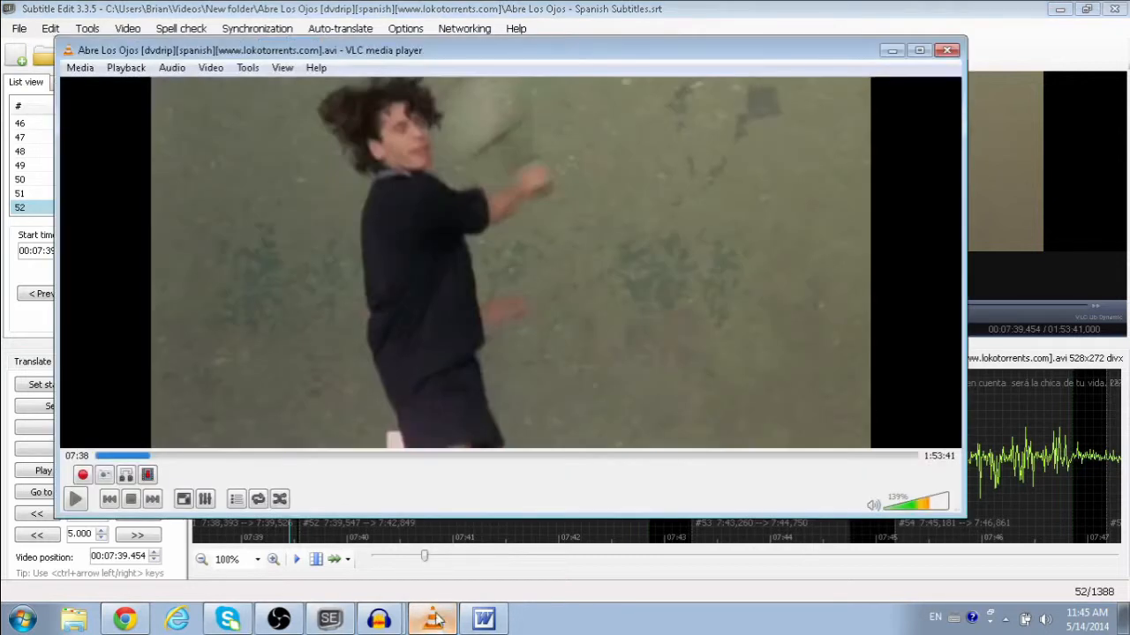
pyautogui.click(1092, 9)
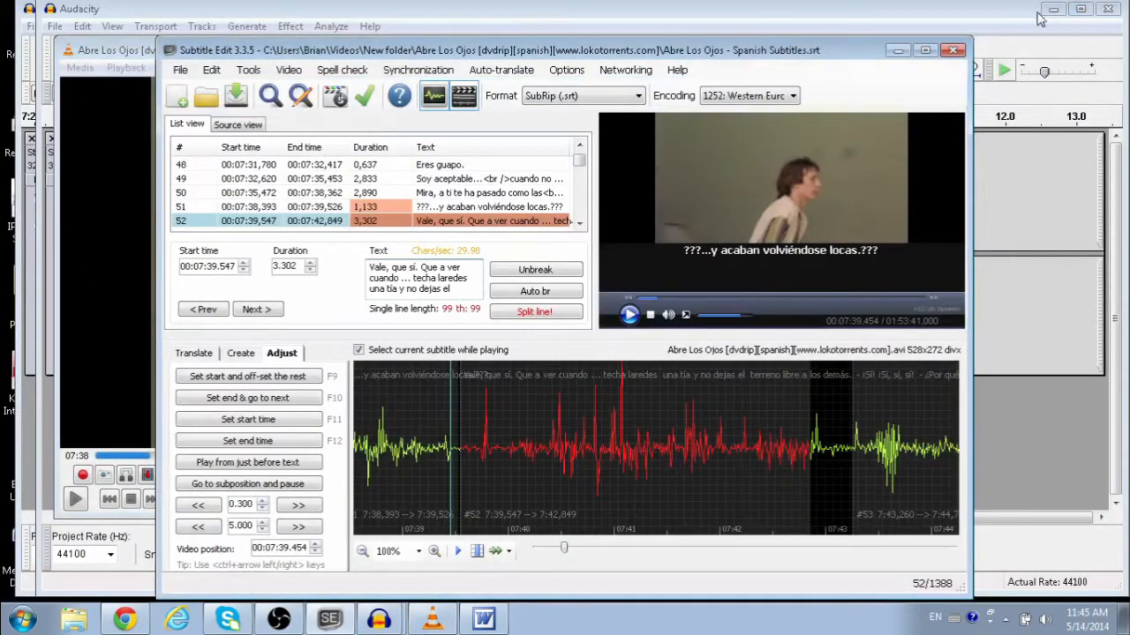
pyautogui.click(1051, 11)
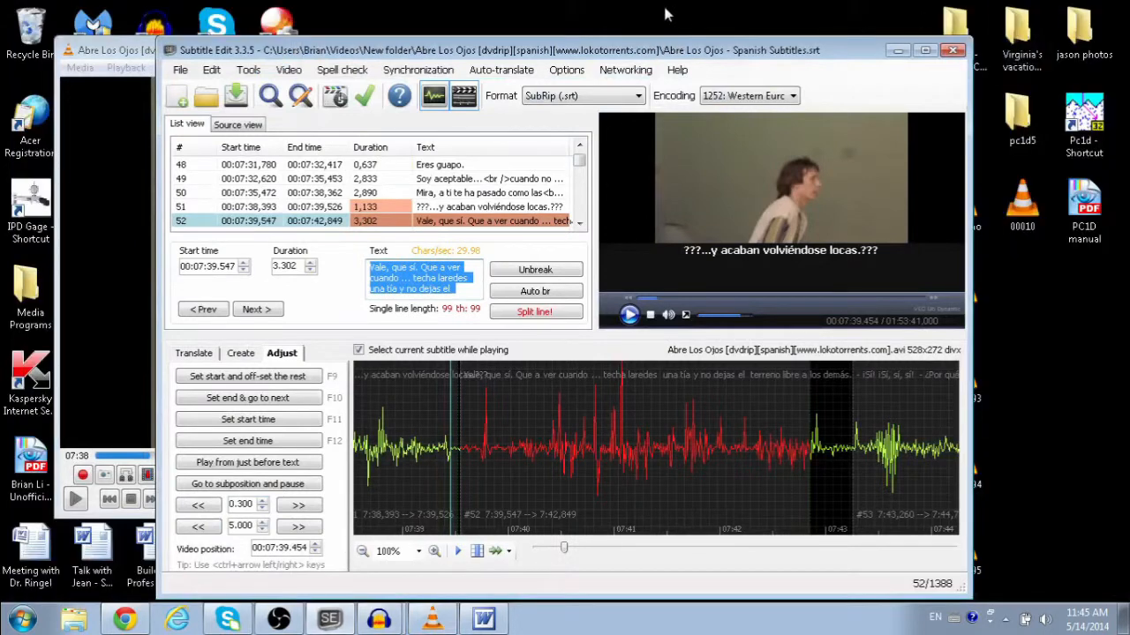
pyautogui.moveTo(664, 48); pyautogui.dragTo(747, 48)
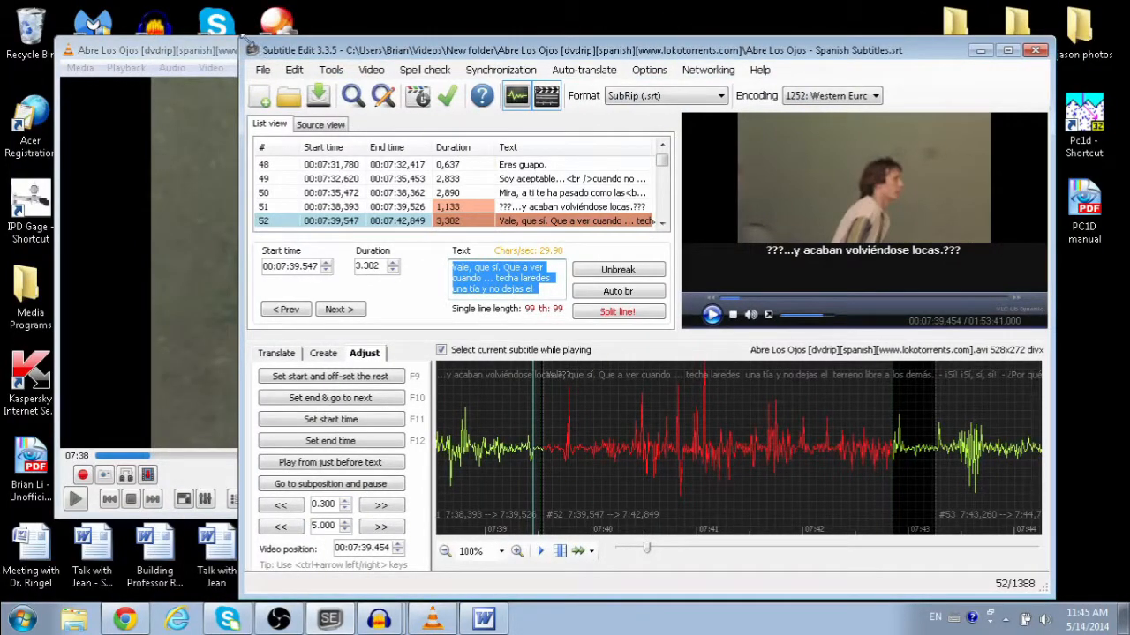
pyautogui.moveTo(247, 41); pyautogui.dragTo(391, 103)
pyautogui.moveTo(464, 108); pyautogui.dragTo(86, 51)
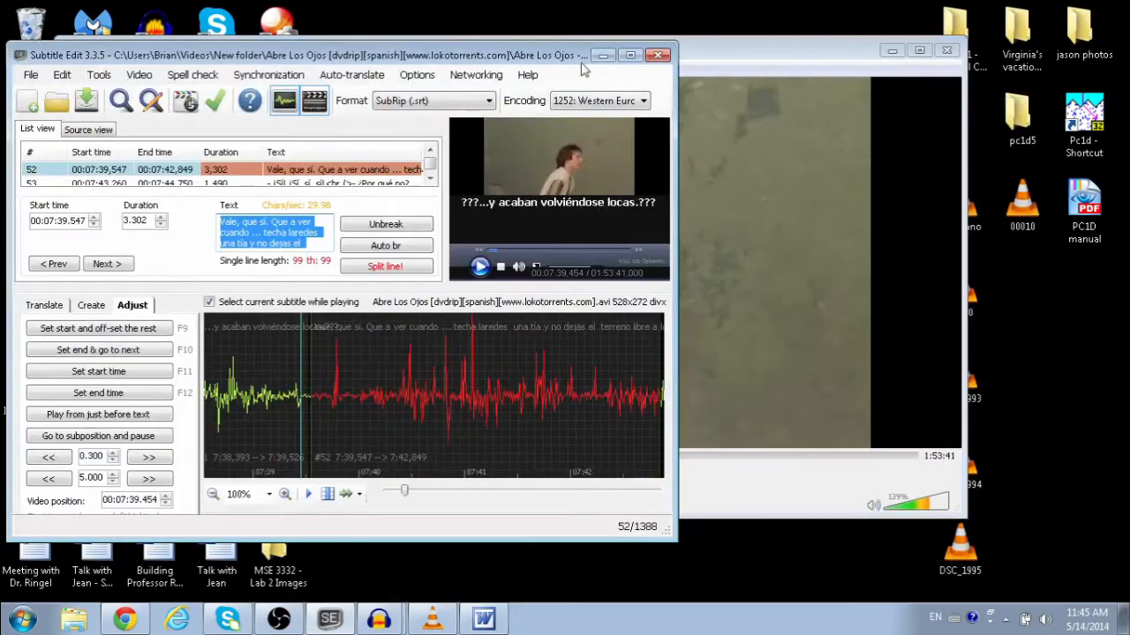
# Step: Shrink VLC onto the right and fine-tune both windows to sit side by side
pyautogui.moveTo(721, 63); pyautogui.dragTo(774, 57)
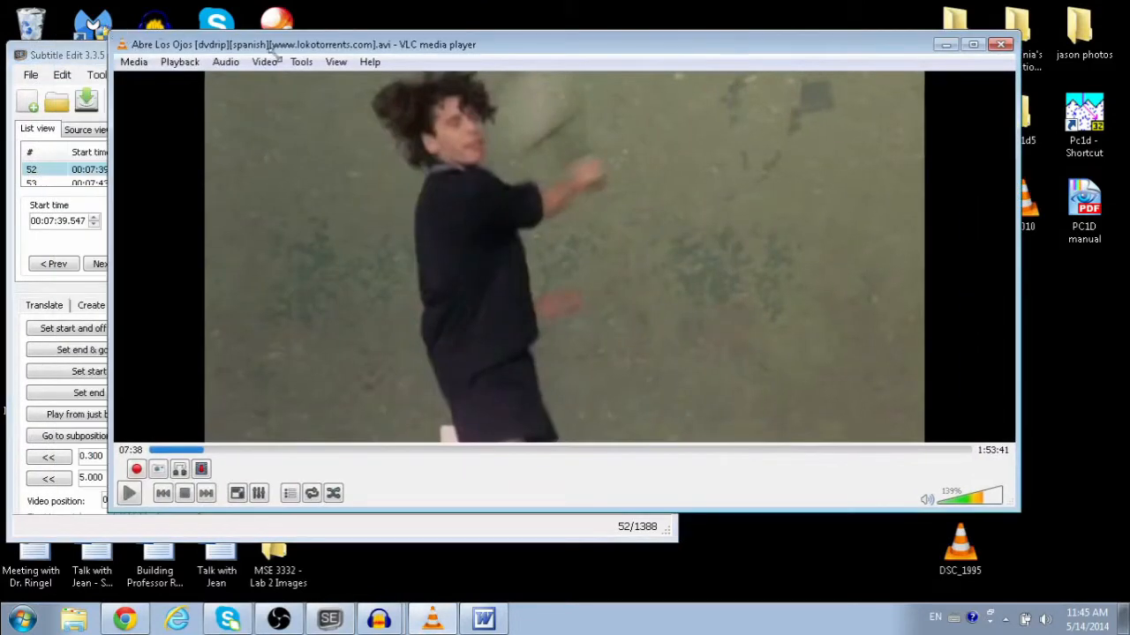
pyautogui.moveTo(104, 41); pyautogui.dragTo(556, 93)
pyautogui.moveTo(651, 106); pyautogui.dragTo(760, 72)
pyautogui.moveTo(675, 49); pyautogui.dragTo(597, 58)
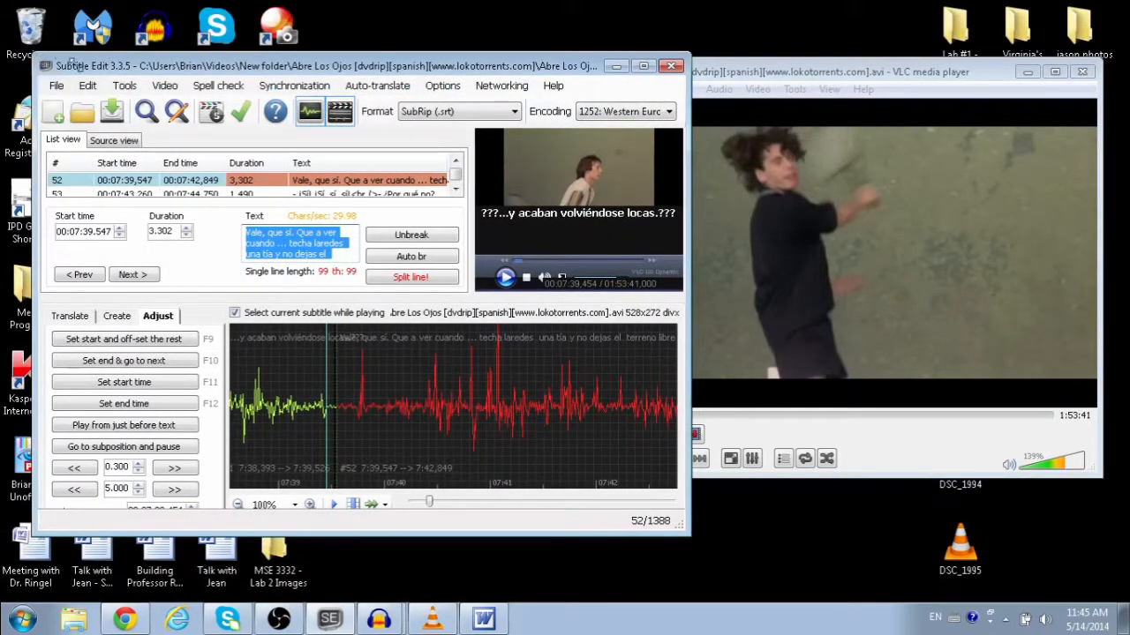
pyautogui.moveTo(103, 57); pyautogui.dragTo(101, 60)
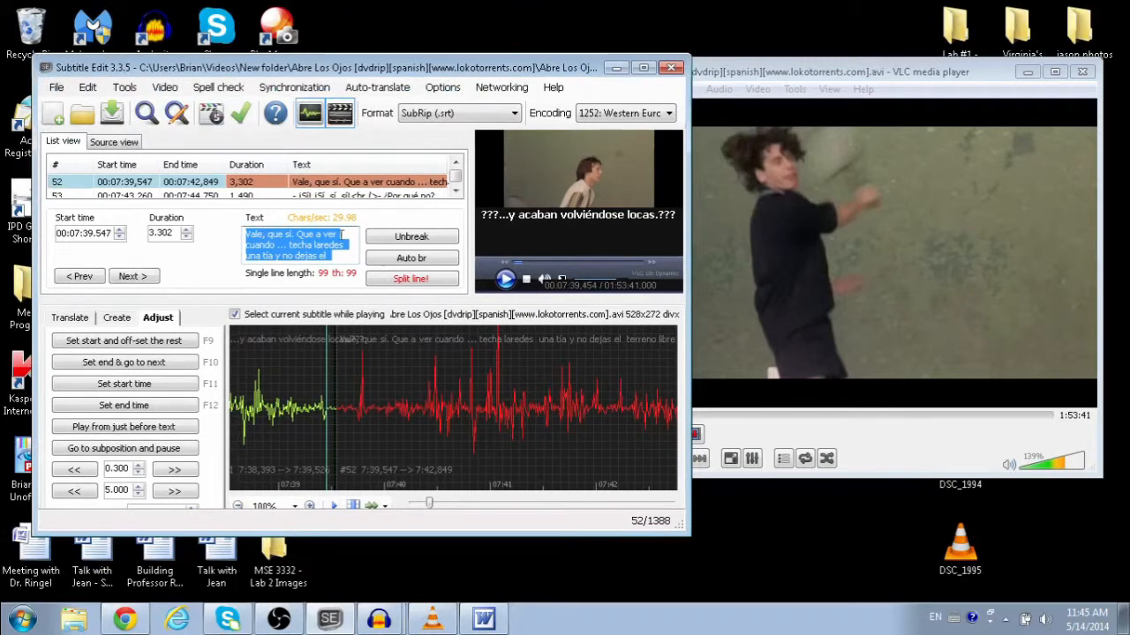
pyautogui.moveTo(395, 76); pyautogui.dragTo(367, 67)
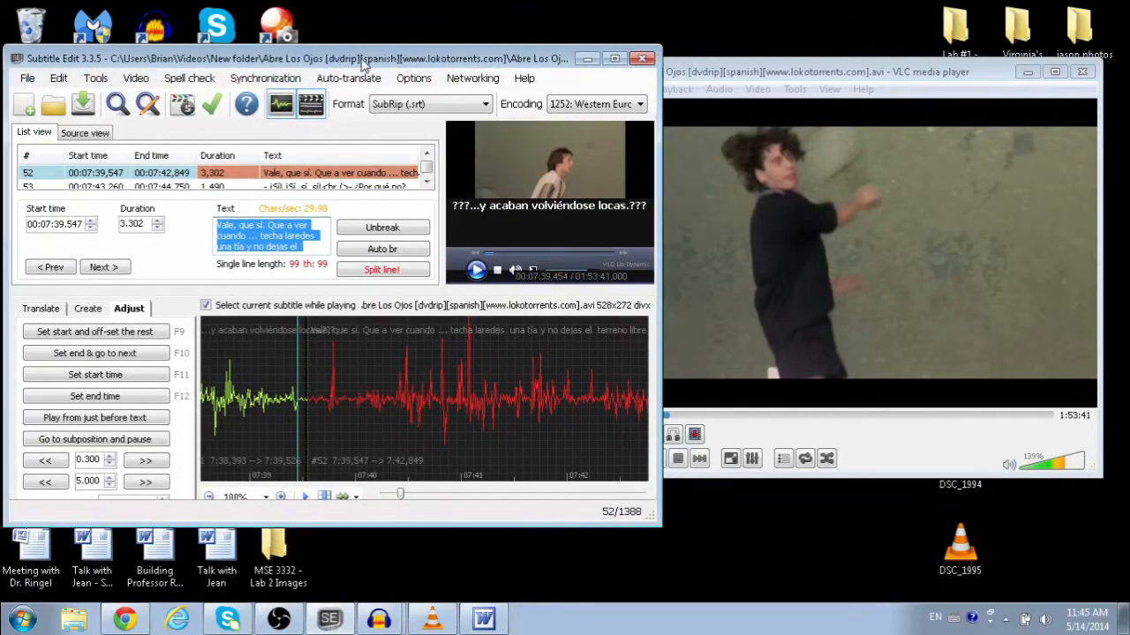
pyautogui.moveTo(719, 68); pyautogui.dragTo(781, 58)
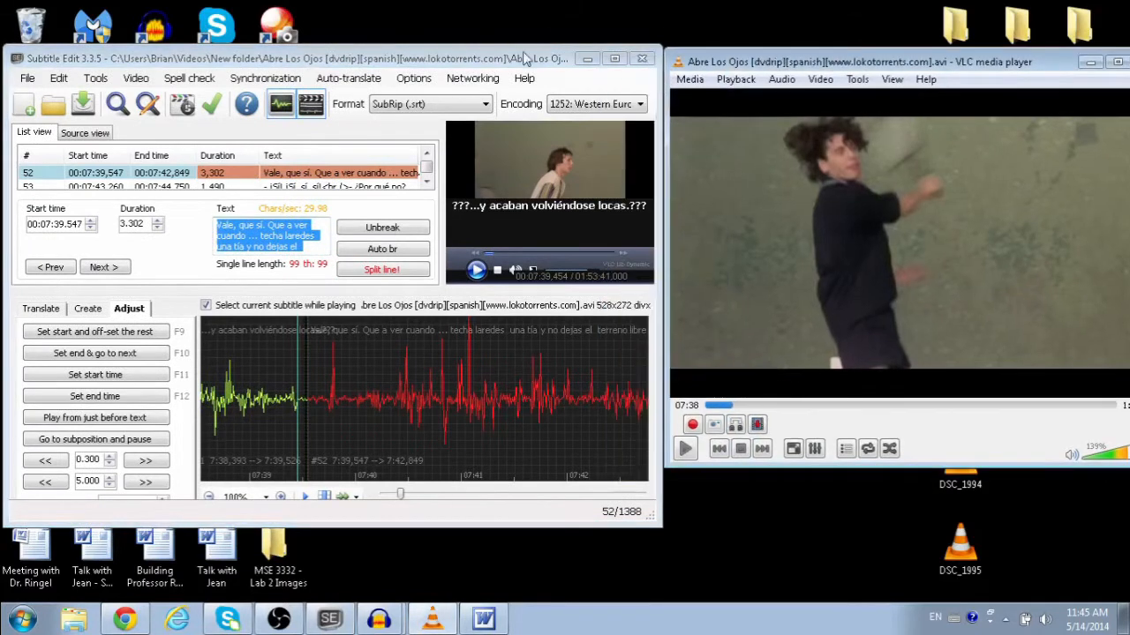
pyautogui.click(464, 60)
pyautogui.moveTo(465, 59); pyautogui.dragTo(413, 58)
pyautogui.click(675, 64)
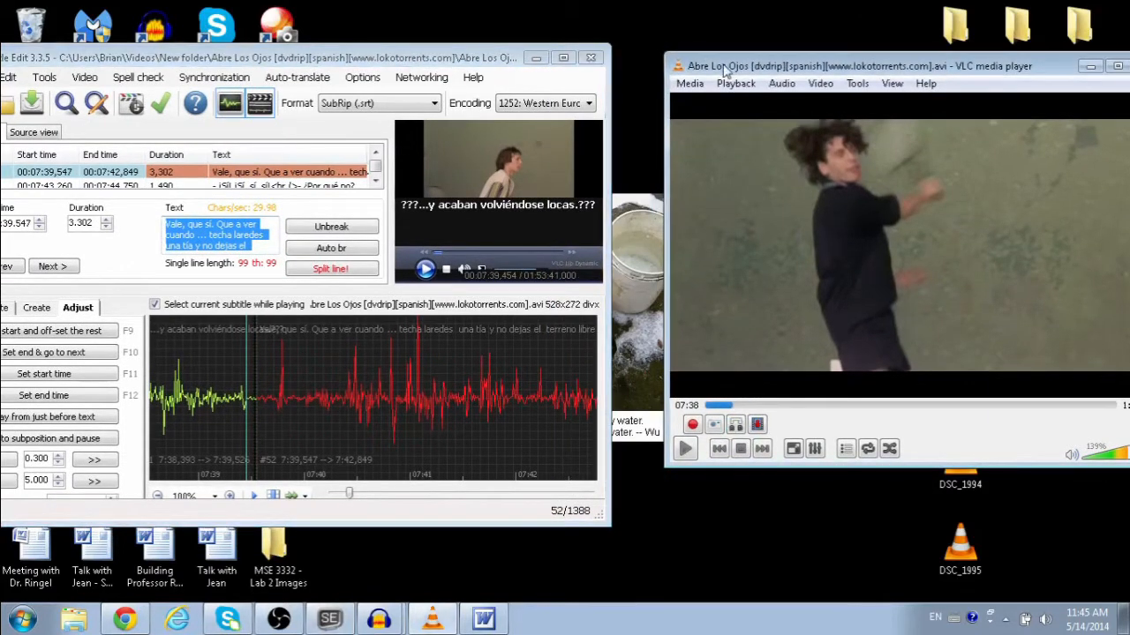
pyautogui.moveTo(681, 66); pyautogui.dragTo(640, 60)
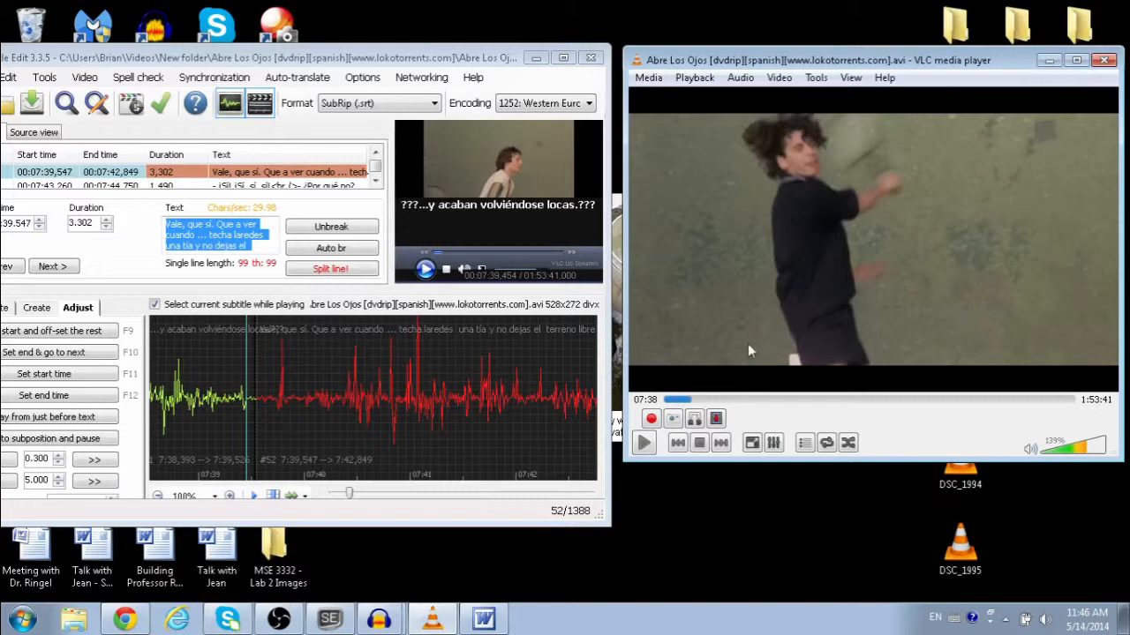
# Step: Play the film in VLC, jump back, and pause at 07:41 on 'When some girl ties you down'
pyautogui.click(644, 444)
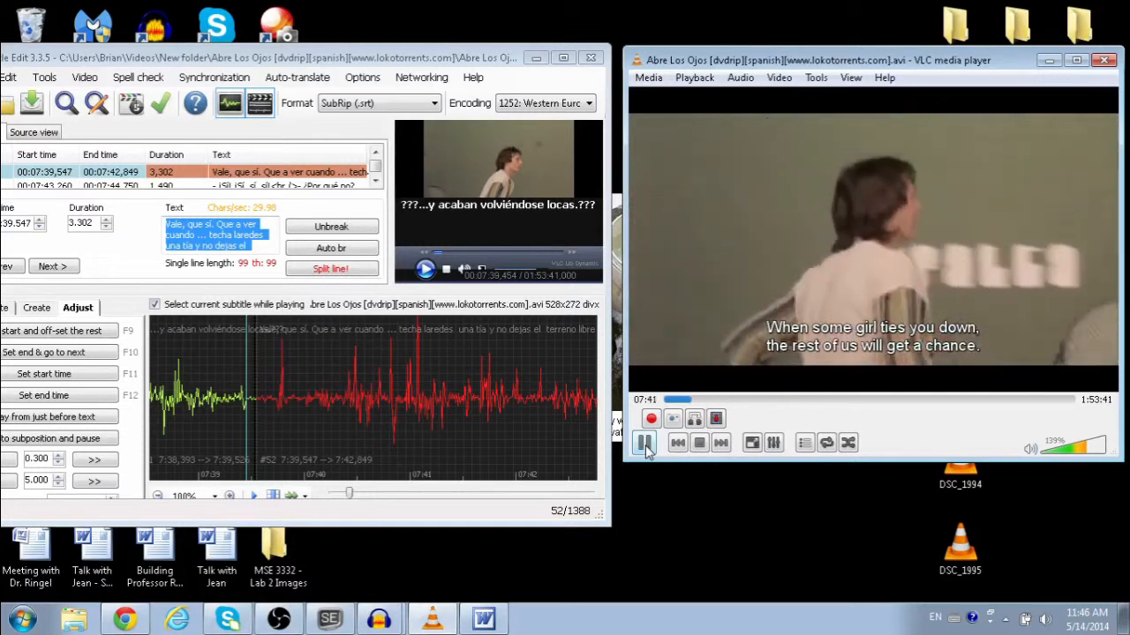
pyautogui.click(645, 444)
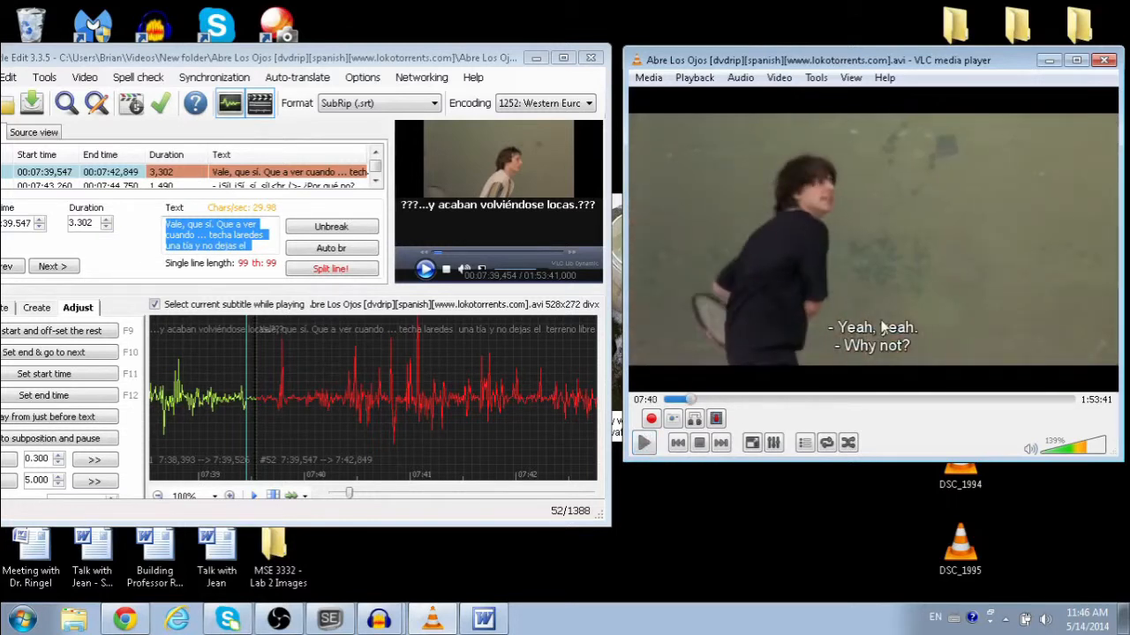
pyautogui.hotkey('shift', 'Left')
pyautogui.click(644, 444)
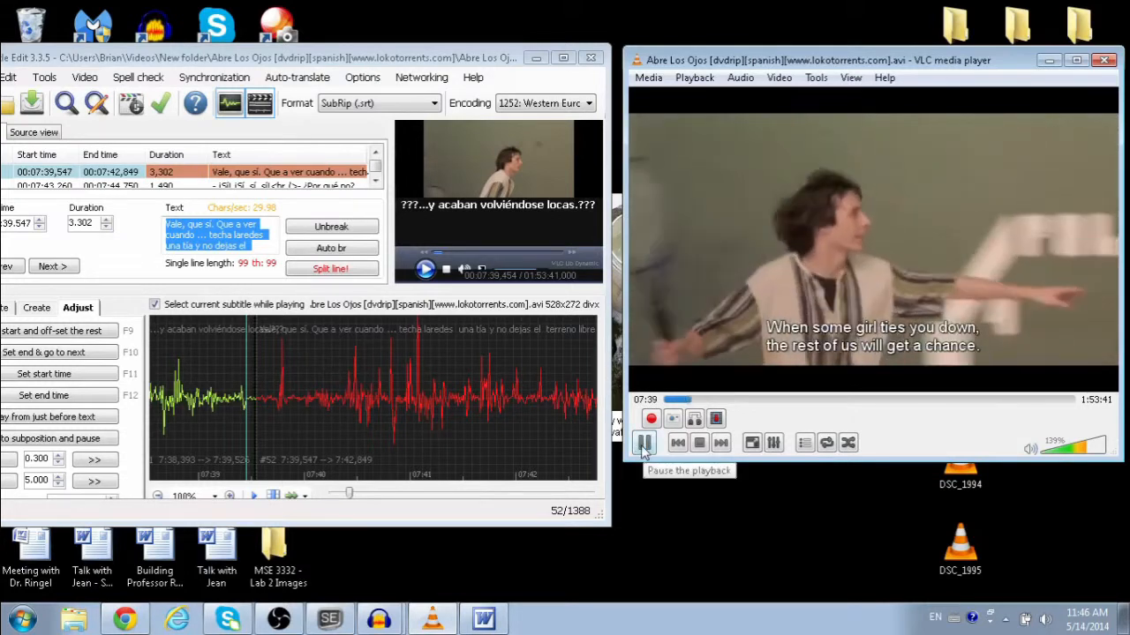
pyautogui.click(644, 444)
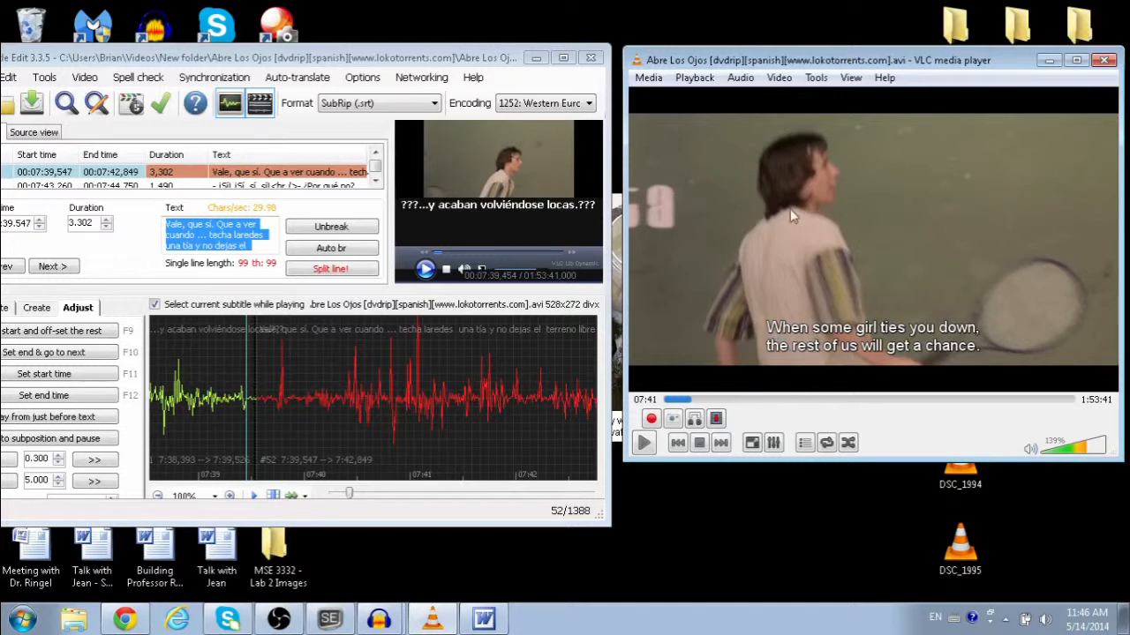
# Step: Break line 52 before 'terreno libre a los demás.' onto a second line
pyautogui.click(252, 238)
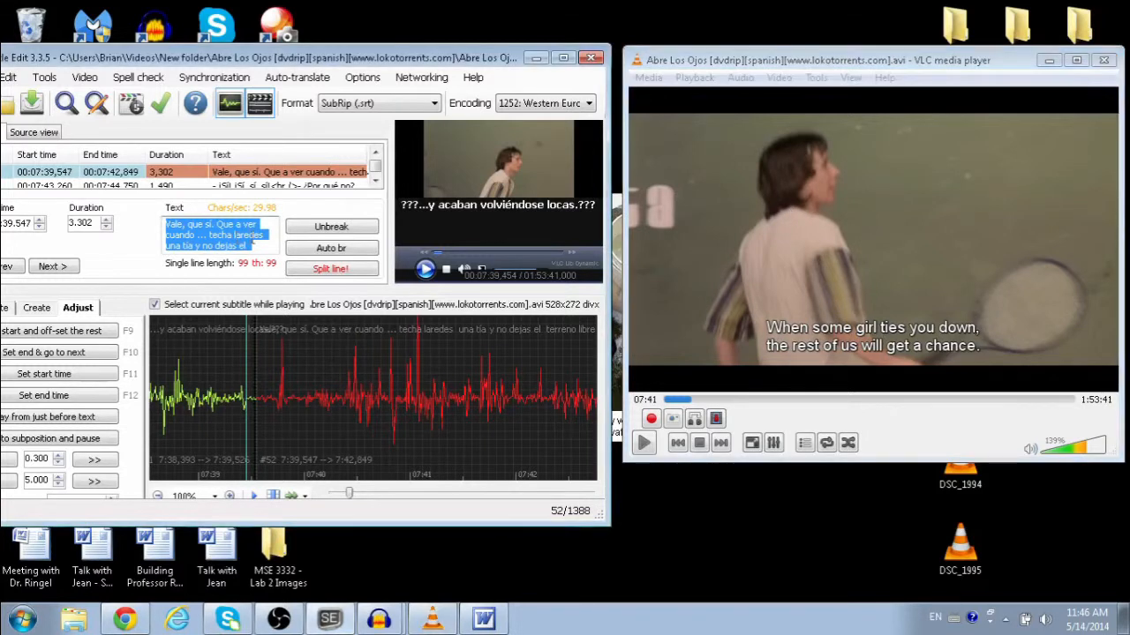
pyautogui.click(264, 246)
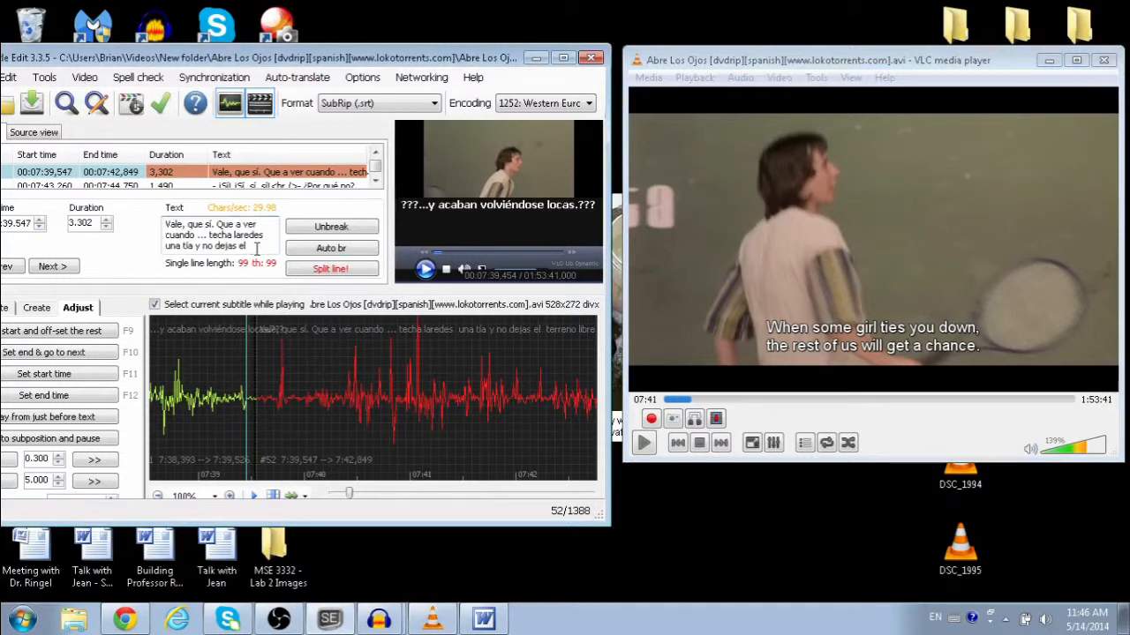
pyautogui.press('Return')
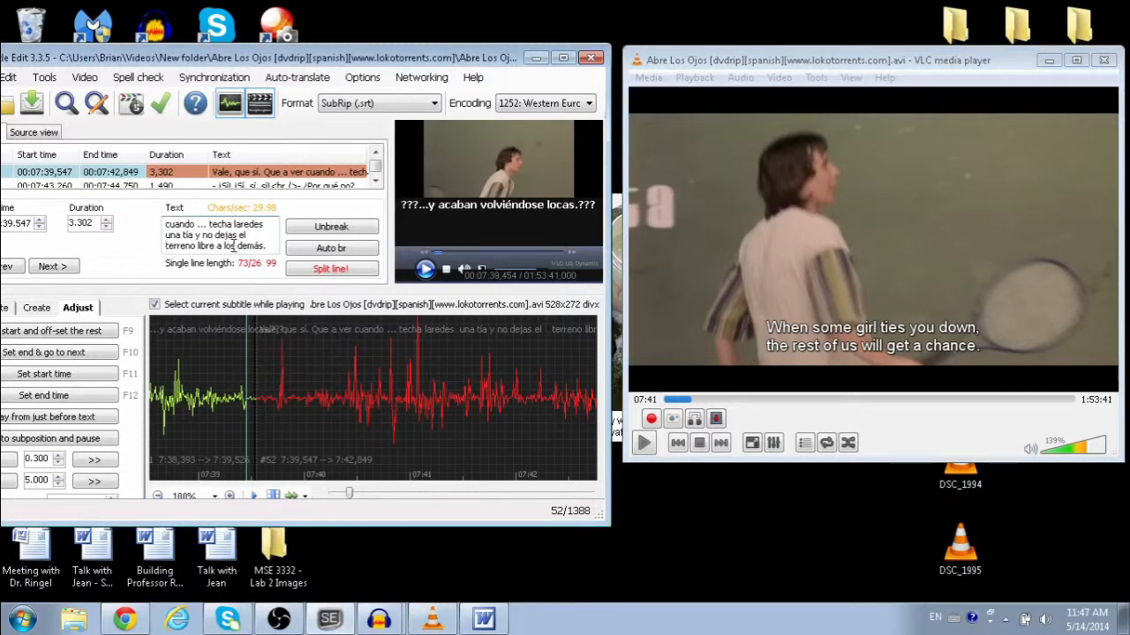
pyautogui.moveTo(238, 235); pyautogui.dragTo(271, 247)
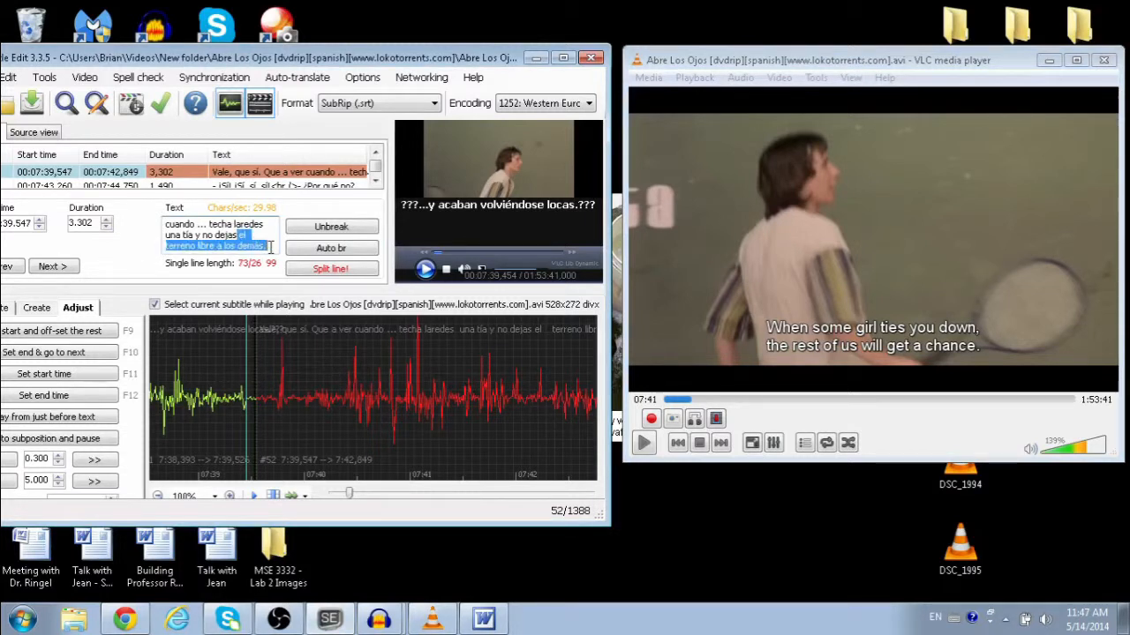
pyautogui.keyDown('shift'); pyautogui.click(202, 236); pyautogui.keyUp('shift')
pyautogui.click(251, 235)
pyautogui.moveTo(238, 236)
pyautogui.mouseDown()
pyautogui.moveTo(268, 247)
pyautogui.moveTo(177, 247)
pyautogui.moveTo(238, 235)
pyautogui.mouseUp()
pyautogui.click(271, 248)
# Step: Change 'no dejas el' to 'nos dejas el' in line 52
pyautogui.click(240, 235)
pyautogui.moveTo(241, 239); pyautogui.dragTo(264, 252)
pyautogui.click(265, 251)
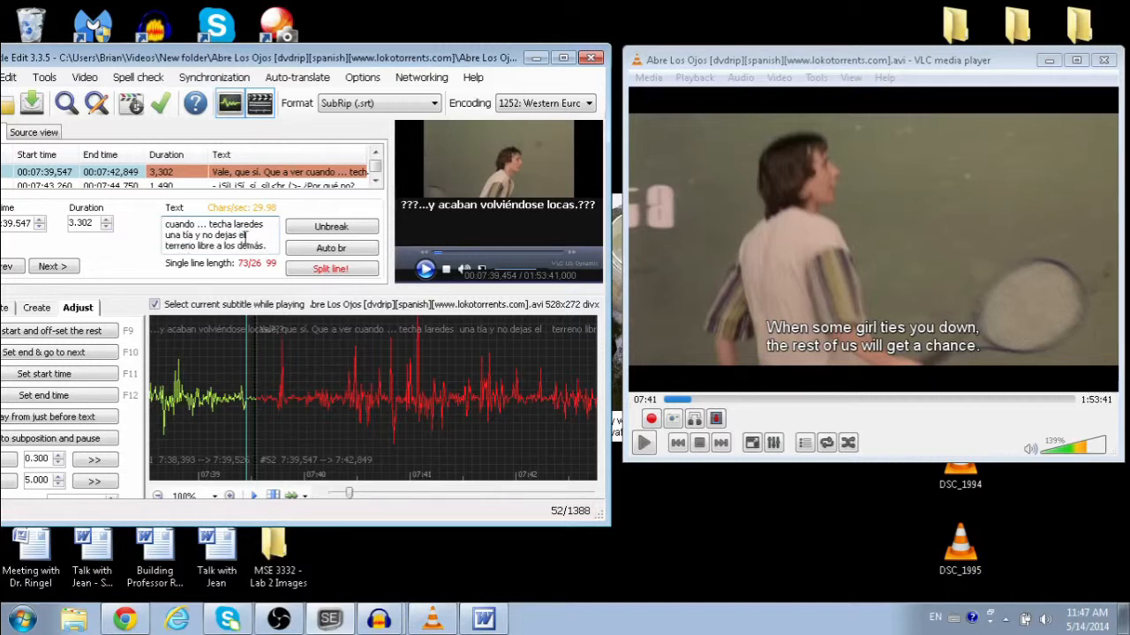
pyautogui.click(216, 236)
pyautogui.write('s')
pyautogui.moveTo(203, 236); pyautogui.dragTo(271, 245)
pyautogui.click(270, 245)
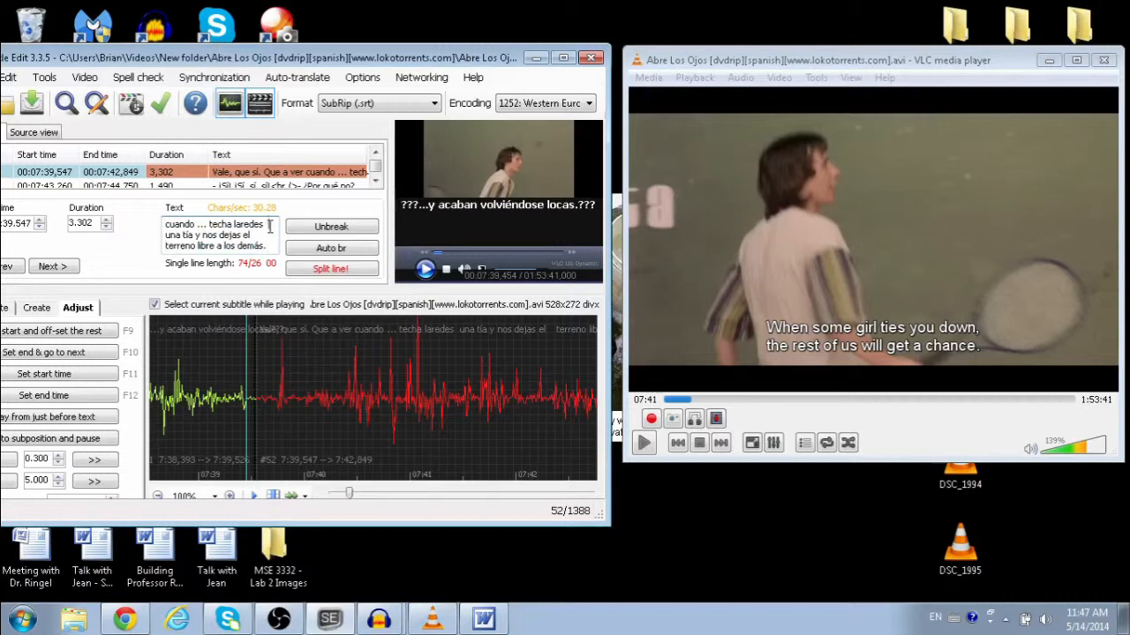
# Step: Delete the stray ellipsis before 'techa' in subtitle 52
pyautogui.moveTo(270, 225); pyautogui.dragTo(240, 219)
pyautogui.click(239, 237)
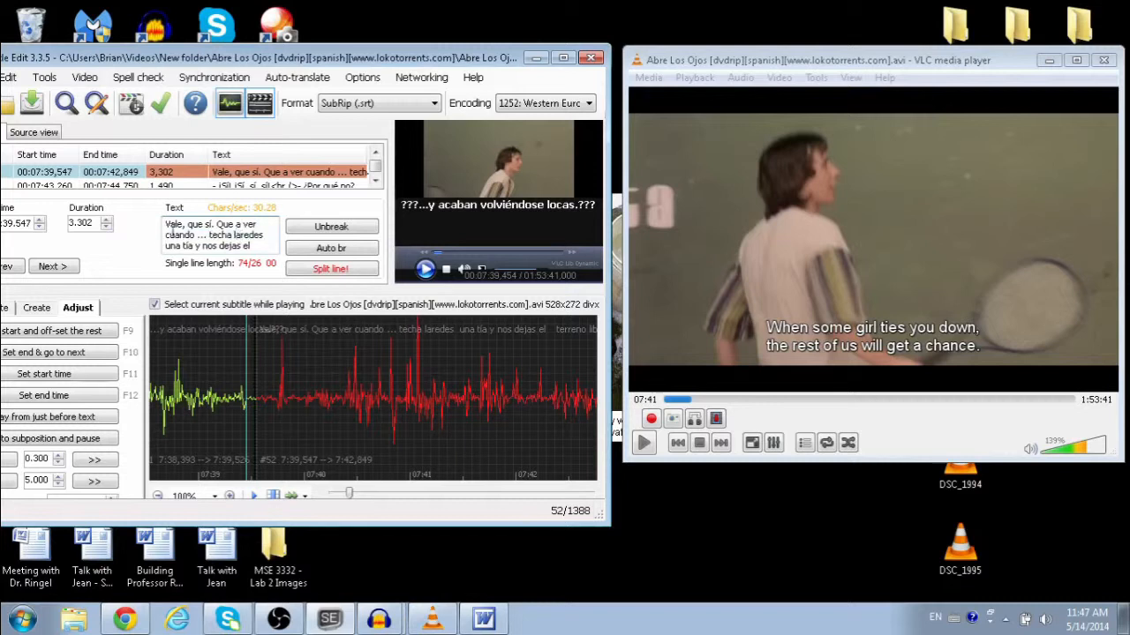
pyautogui.moveTo(165, 223); pyautogui.dragTo(190, 234)
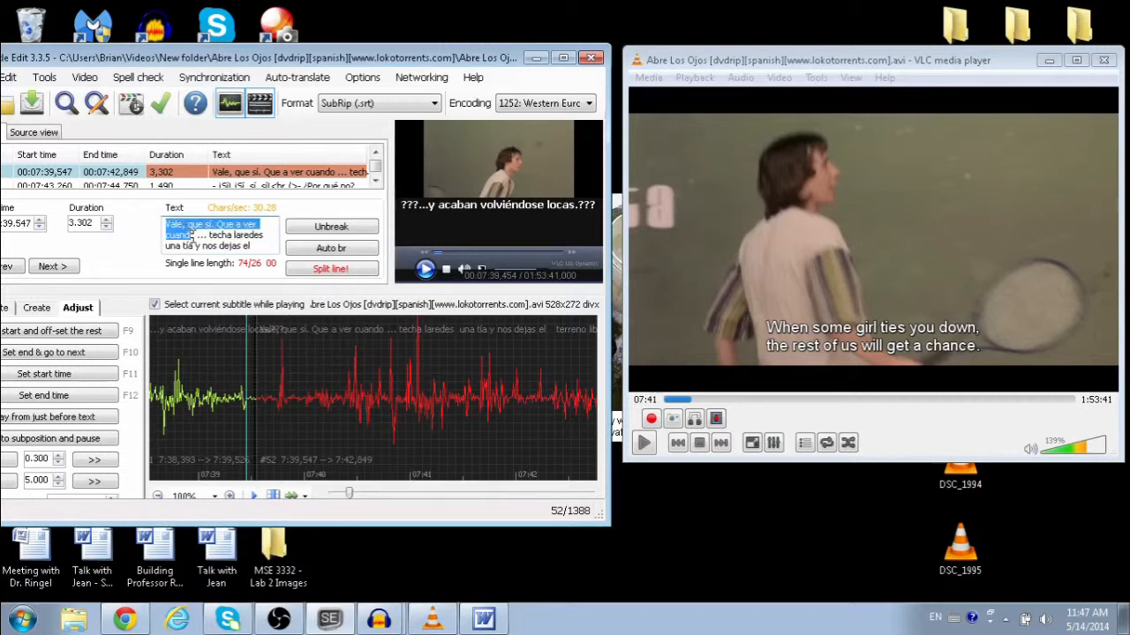
pyautogui.click(189, 229)
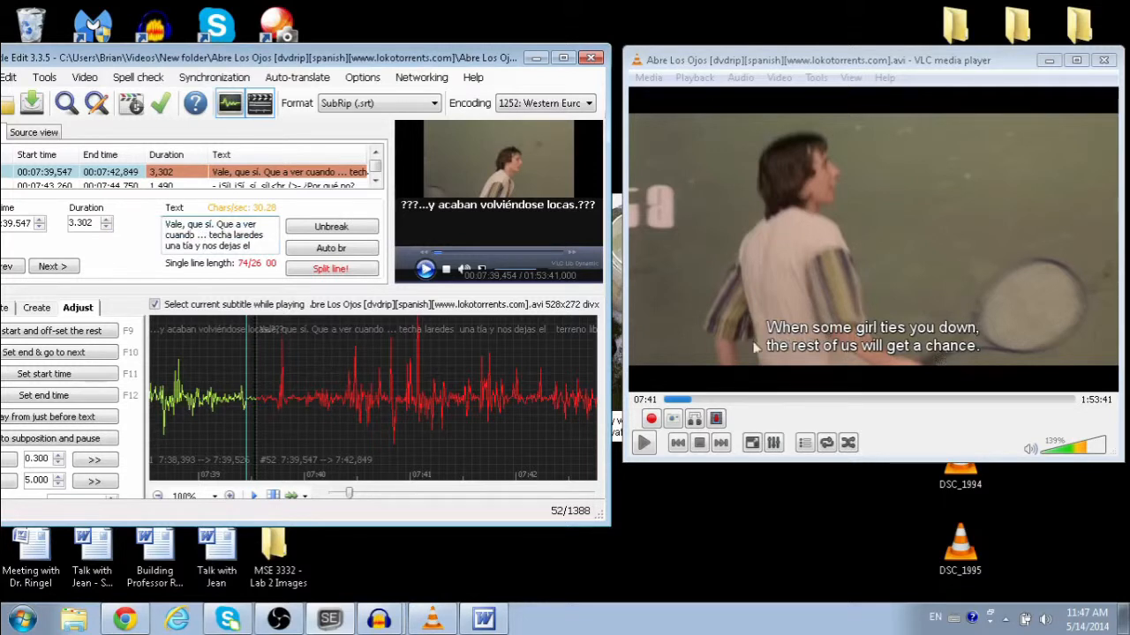
pyautogui.moveTo(194, 235)
pyautogui.mouseDown()
pyautogui.moveTo(161, 222)
pyautogui.moveTo(214, 250)
pyautogui.moveTo(197, 249)
pyautogui.moveTo(201, 235)
pyautogui.mouseUp()
pyautogui.click(197, 230)
pyautogui.click(205, 235)
pyautogui.press('Delete')
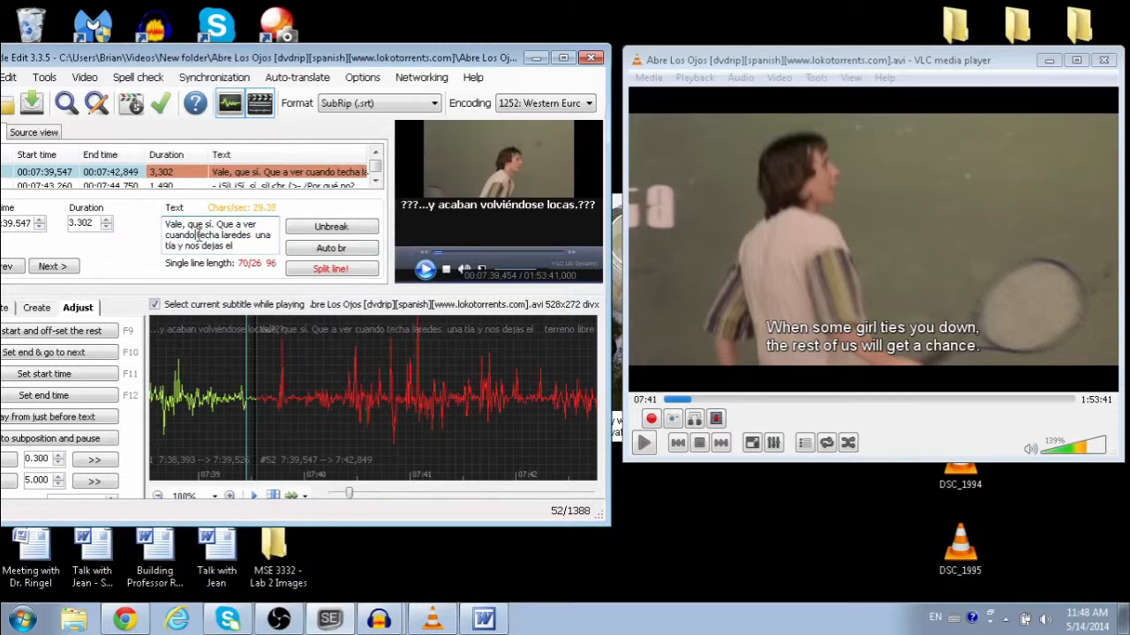
pyautogui.moveTo(196, 235)
pyautogui.mouseDown()
pyautogui.moveTo(182, 256)
pyautogui.moveTo(179, 235)
pyautogui.mouseUp()
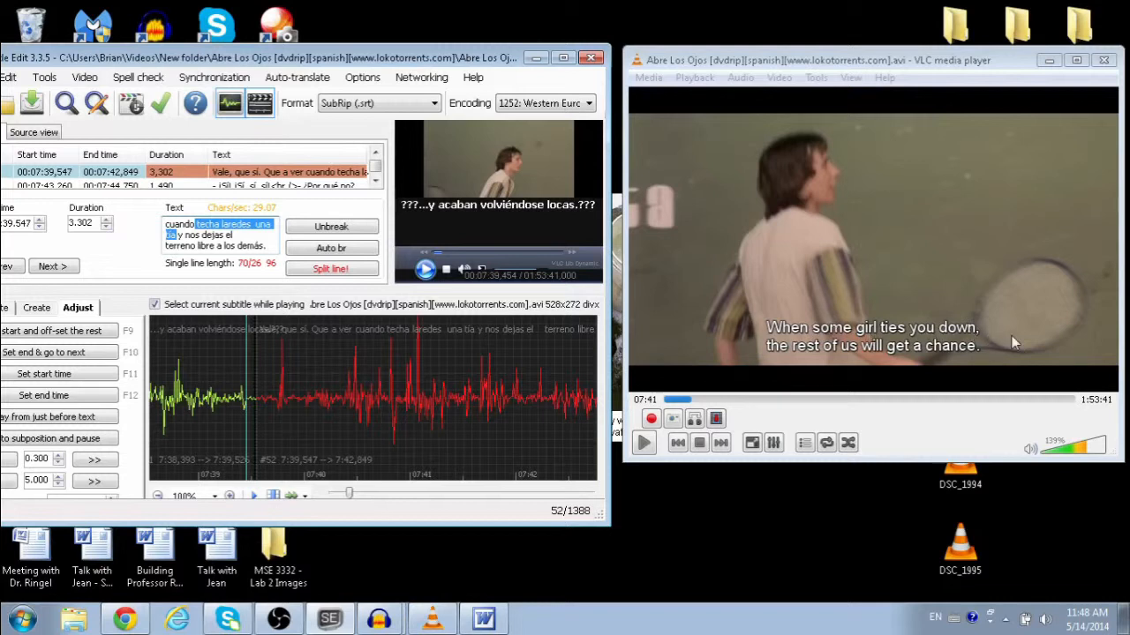
# Step: Fix 'laredes' to 'las redes' and 'techa' to 'te echa'
pyautogui.click(223, 226)
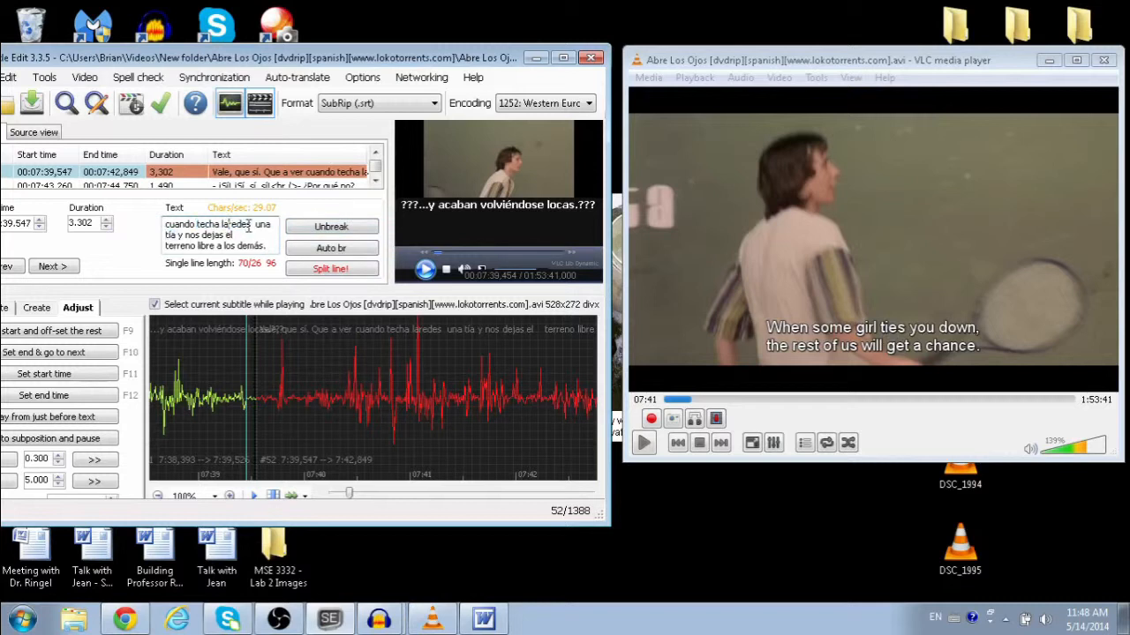
pyautogui.write('s')
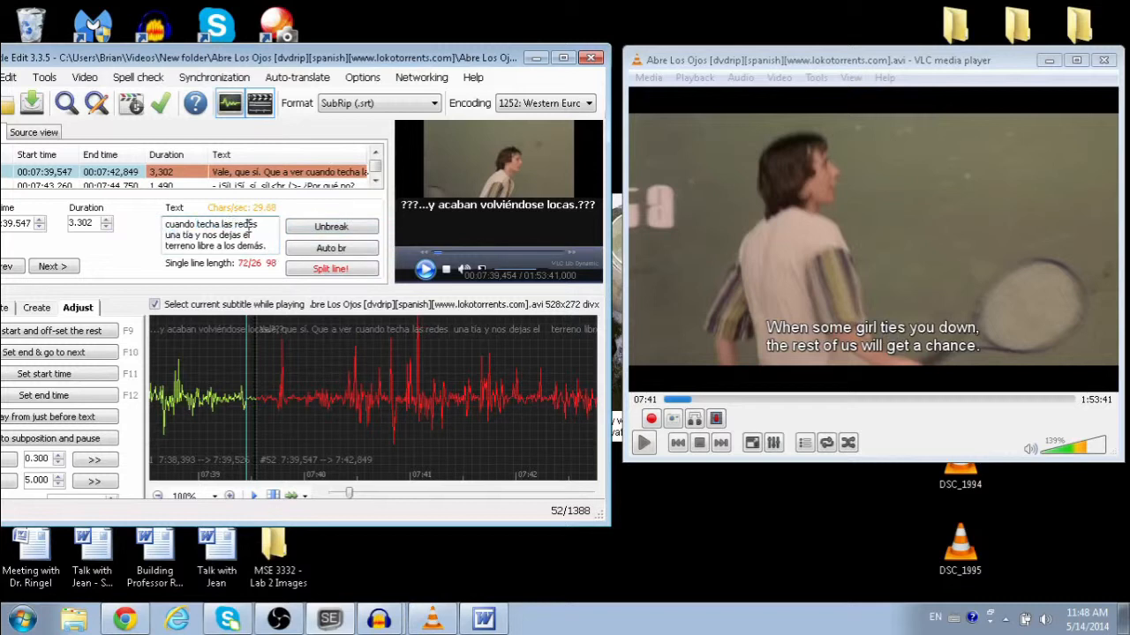
pyautogui.moveTo(221, 226); pyautogui.dragTo(262, 223)
pyautogui.doubleClick(236, 224)
pyautogui.click(236, 224)
pyautogui.write('e')
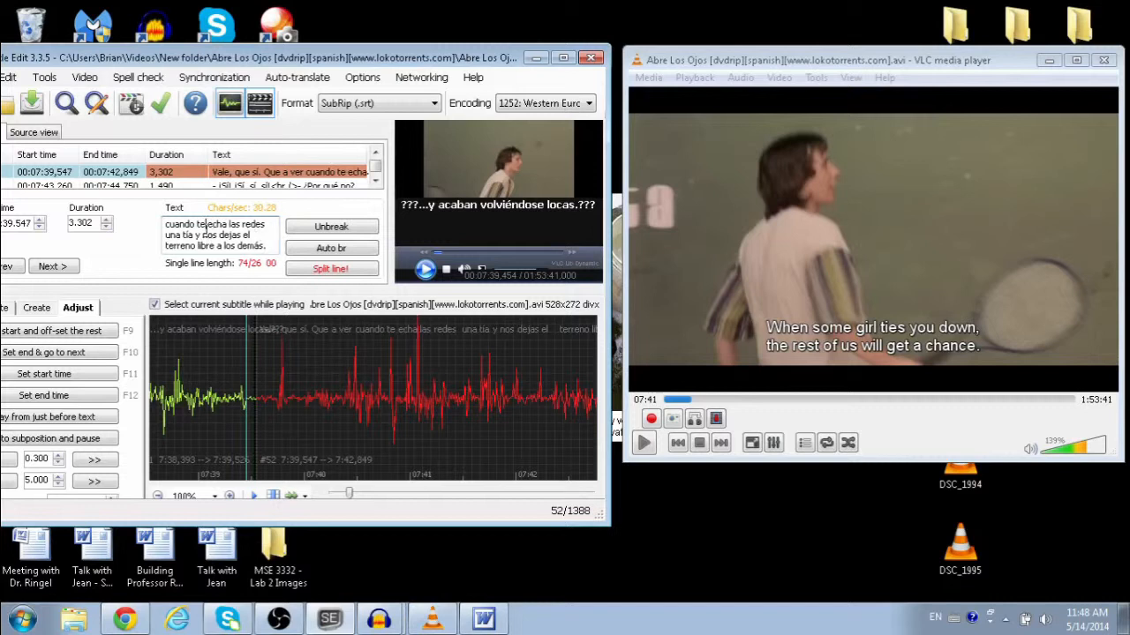
pyautogui.moveTo(195, 226); pyautogui.dragTo(229, 229)
pyautogui.click(229, 229)
pyautogui.doubleClick(187, 235)
pyautogui.click(192, 235)
pyautogui.click(759, 71)
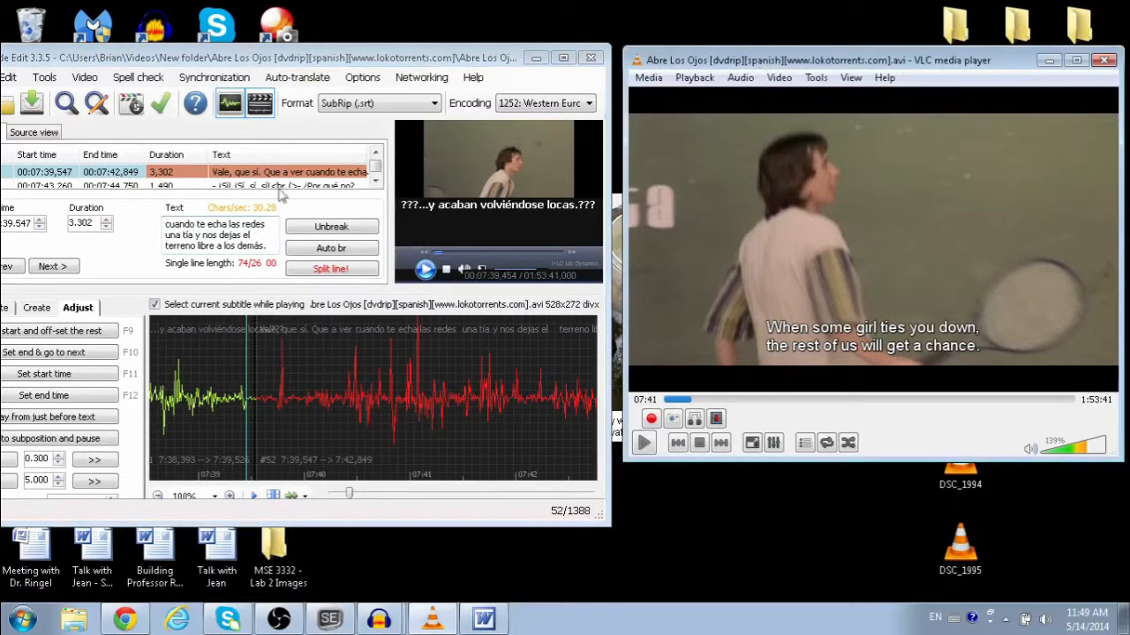
pyautogui.click(198, 244)
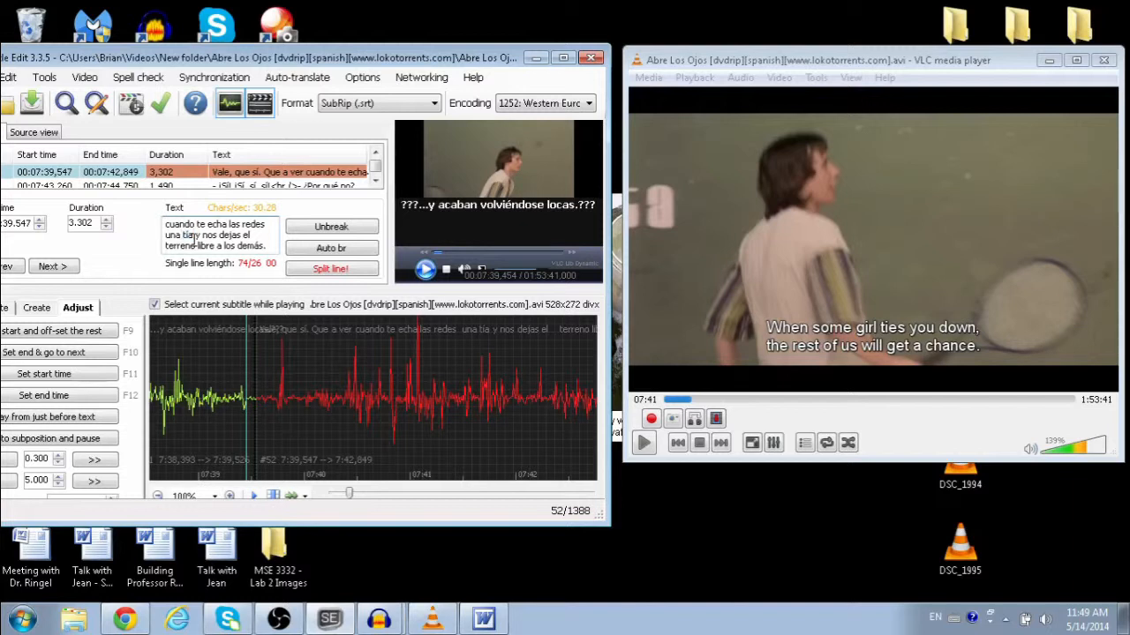
pyautogui.moveTo(197, 235); pyautogui.dragTo(180, 236)
pyautogui.click(182, 236)
pyautogui.click(755, 326)
# Step: Rewind the VLC clip and replay the line, pausing at 07:43
pyautogui.hotkey('shift', 'Left')
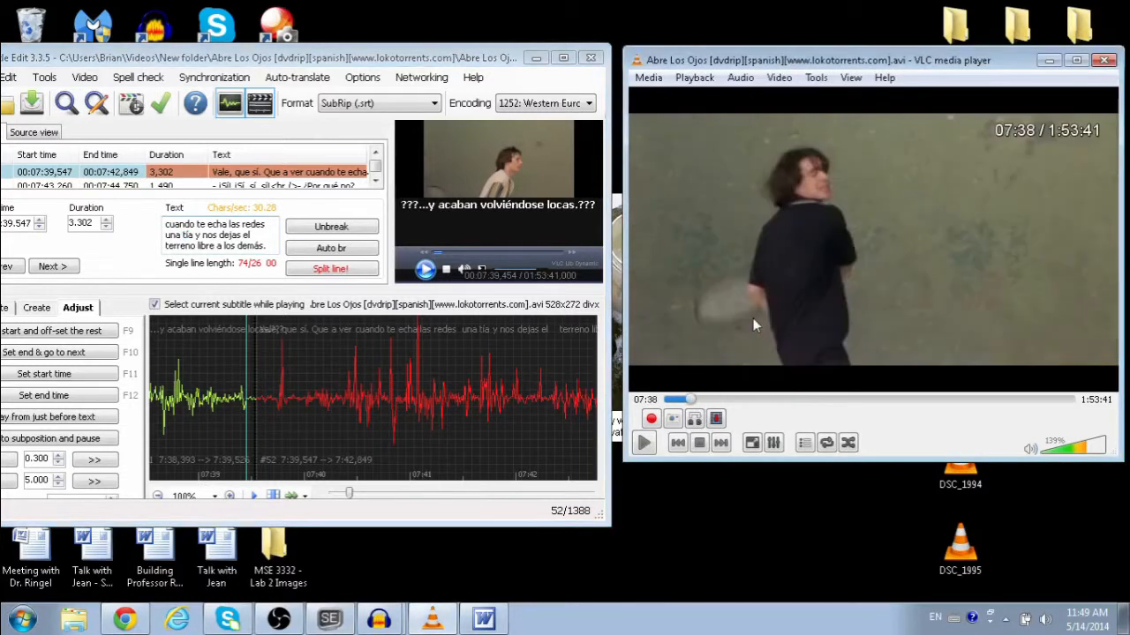
pyautogui.click(237, 232)
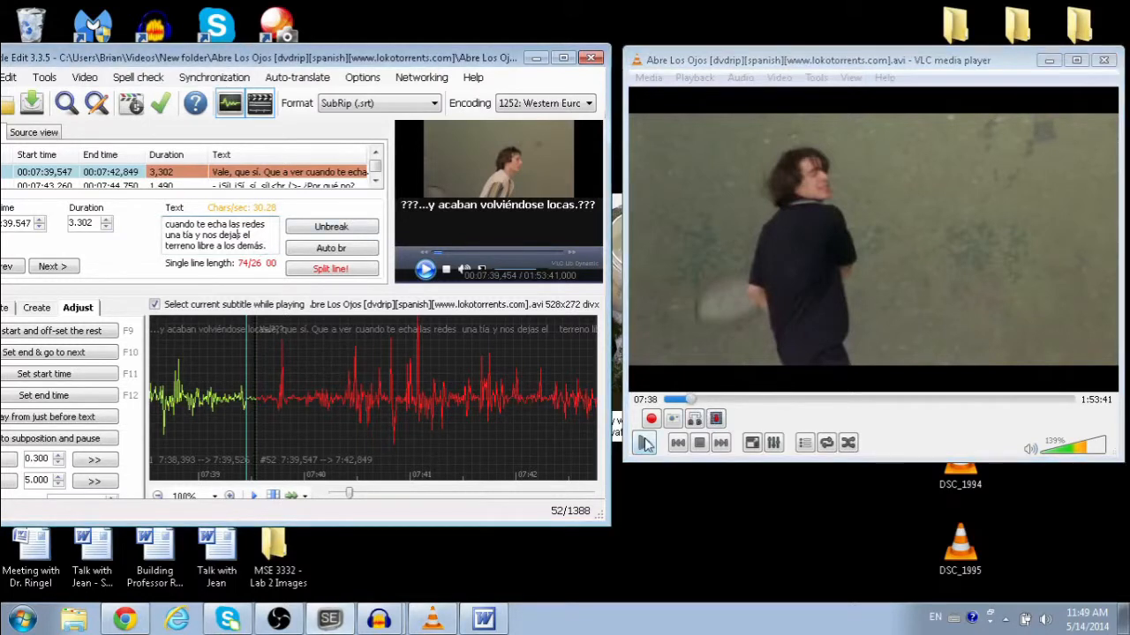
pyautogui.click(645, 443)
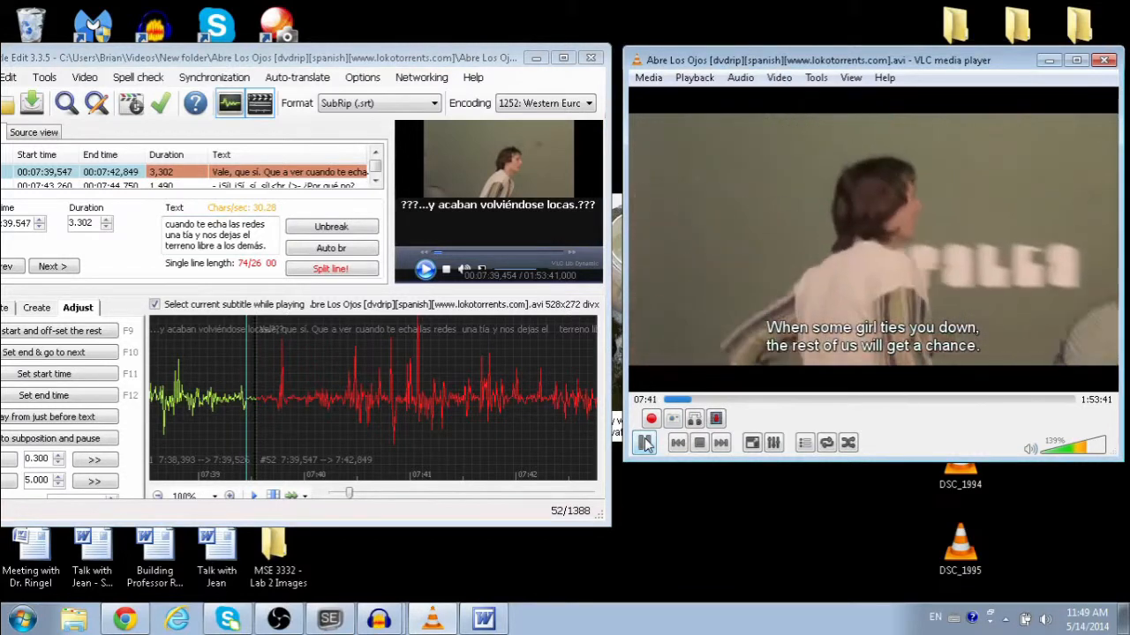
pyautogui.click(645, 443)
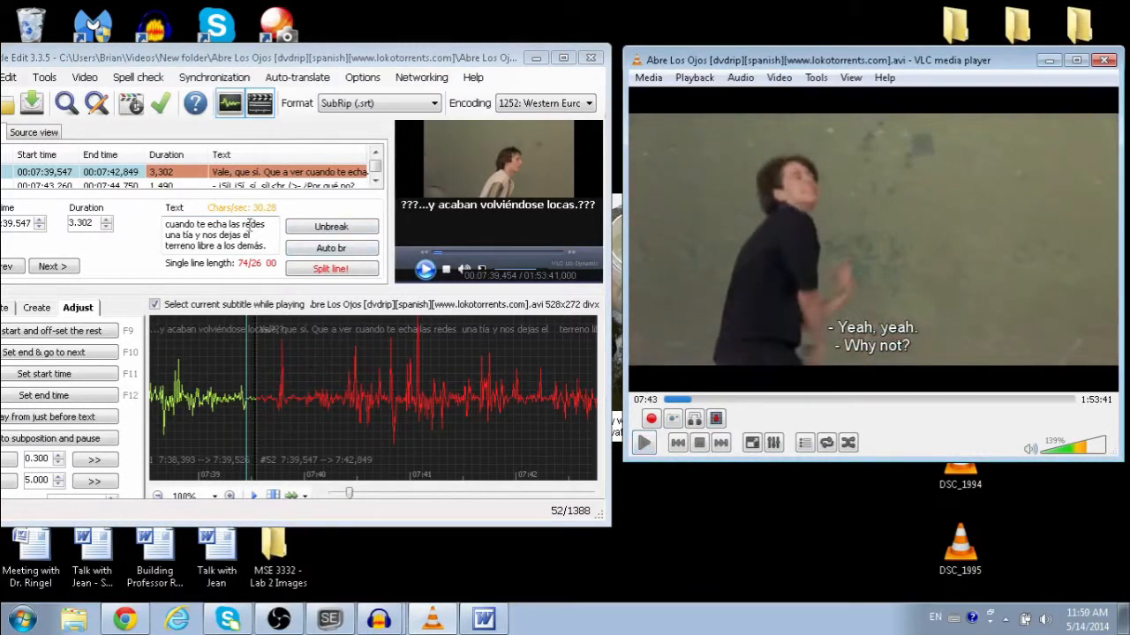
# Step: Insert 'a' so subtitle 52 reads 'cuando te echa a las redes'
pyautogui.click(227, 225)
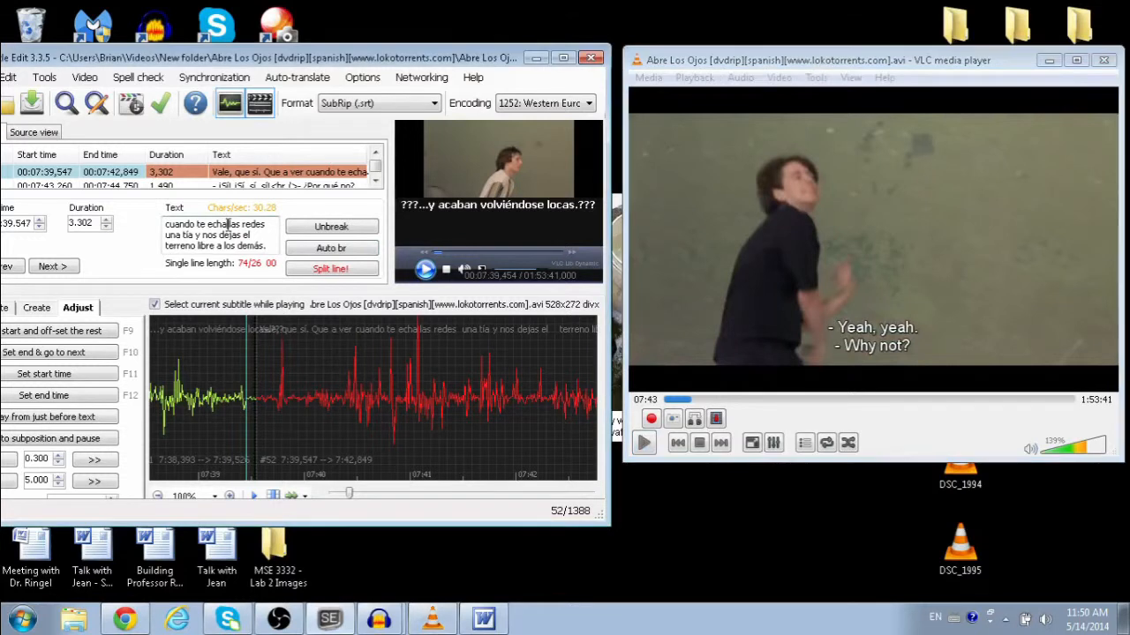
pyautogui.write('a')
pyautogui.moveTo(252, 236); pyautogui.dragTo(170, 224)
pyautogui.click(195, 224)
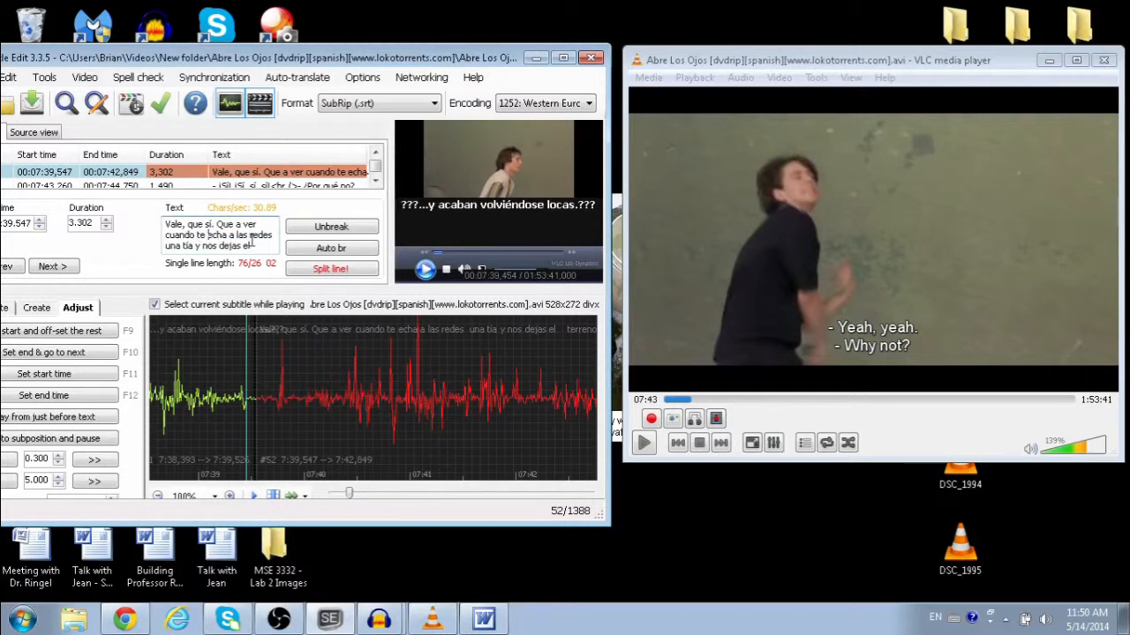
pyautogui.moveTo(252, 245); pyautogui.dragTo(261, 256)
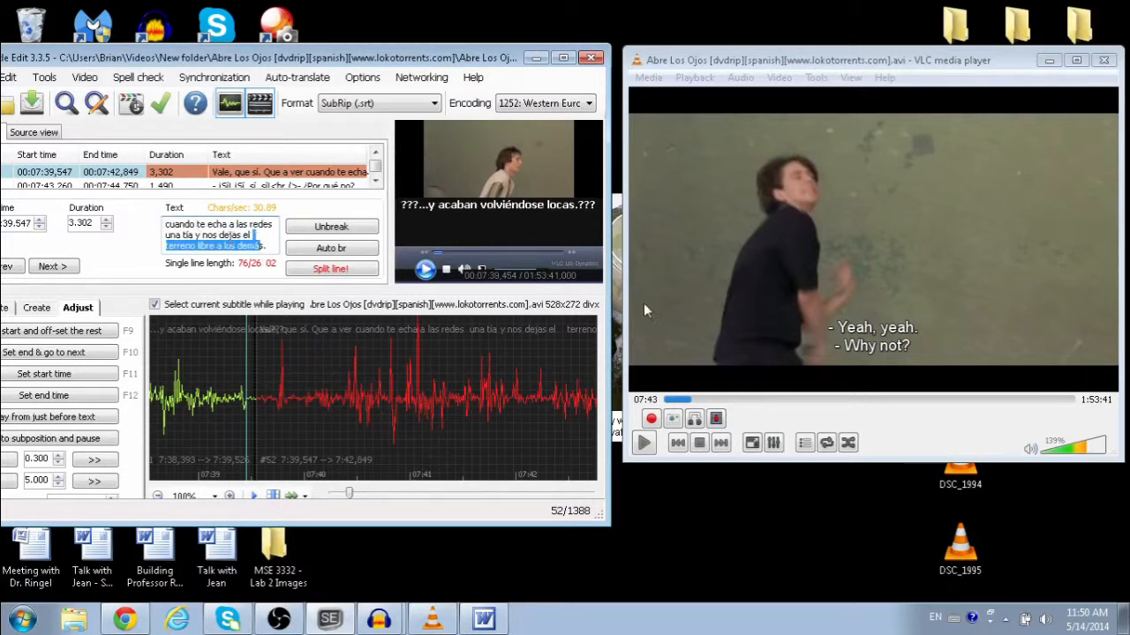
# Step: Rewind VLC and replay the line again, pausing at 07:44
pyautogui.click(702, 312)
pyautogui.hotkey('shift', 'Left')
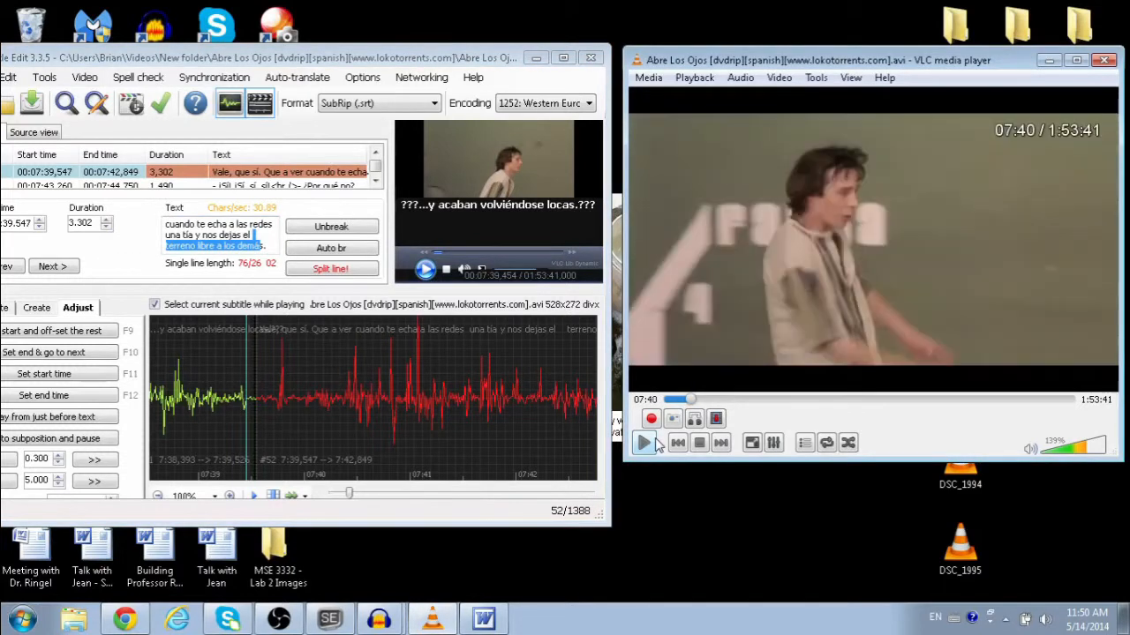
pyautogui.hotkey('shift', 'Left')
pyautogui.click(644, 444)
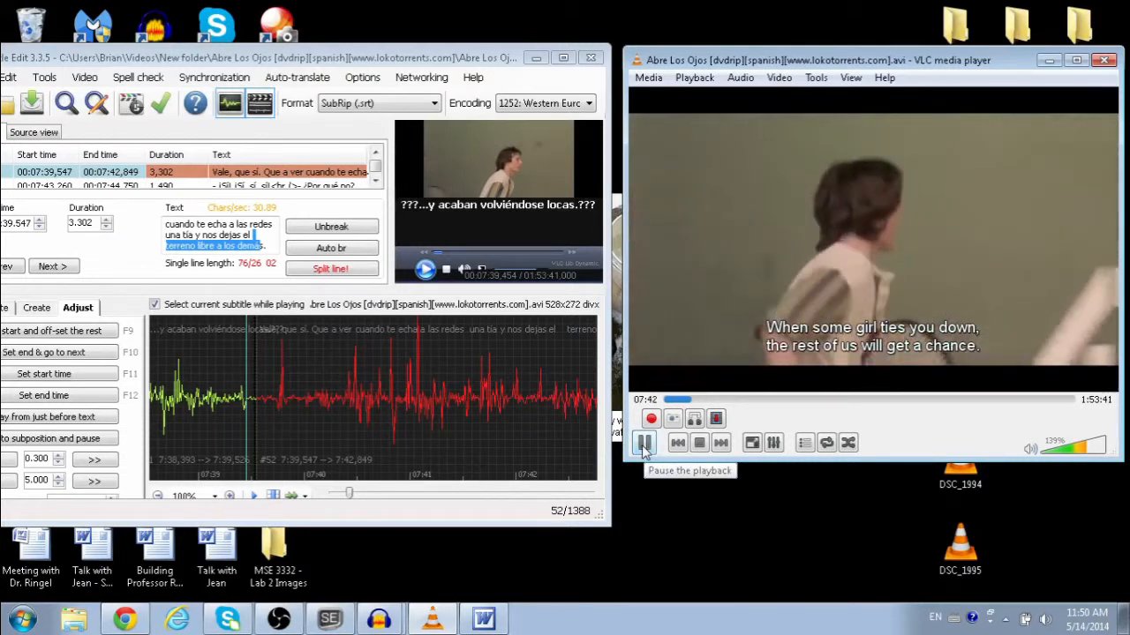
pyautogui.click(643, 444)
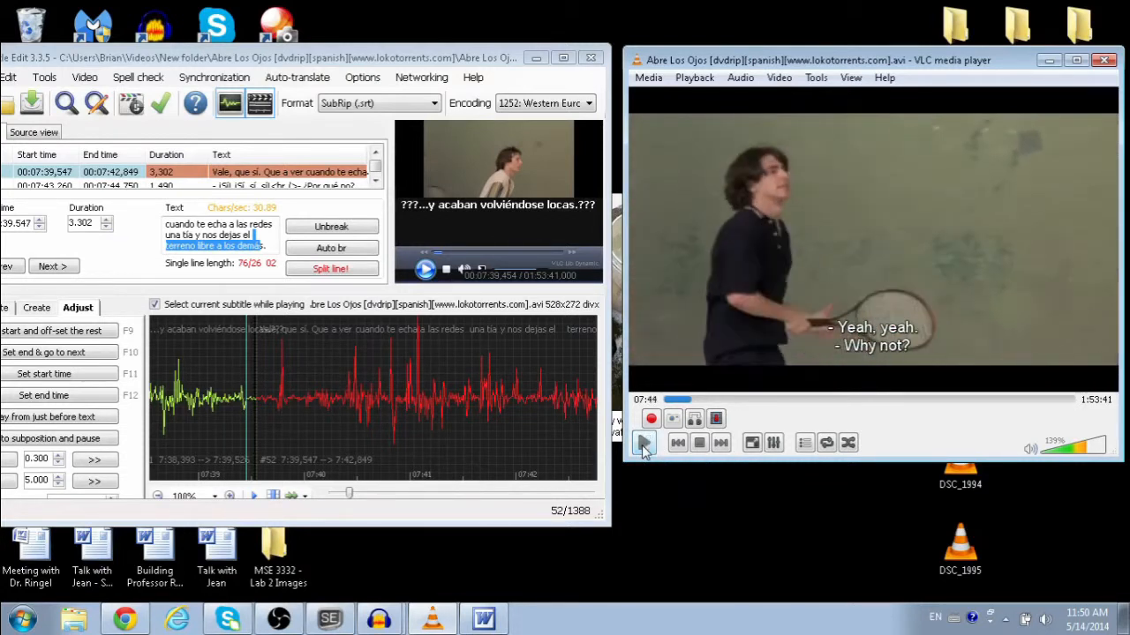
pyautogui.click(257, 239)
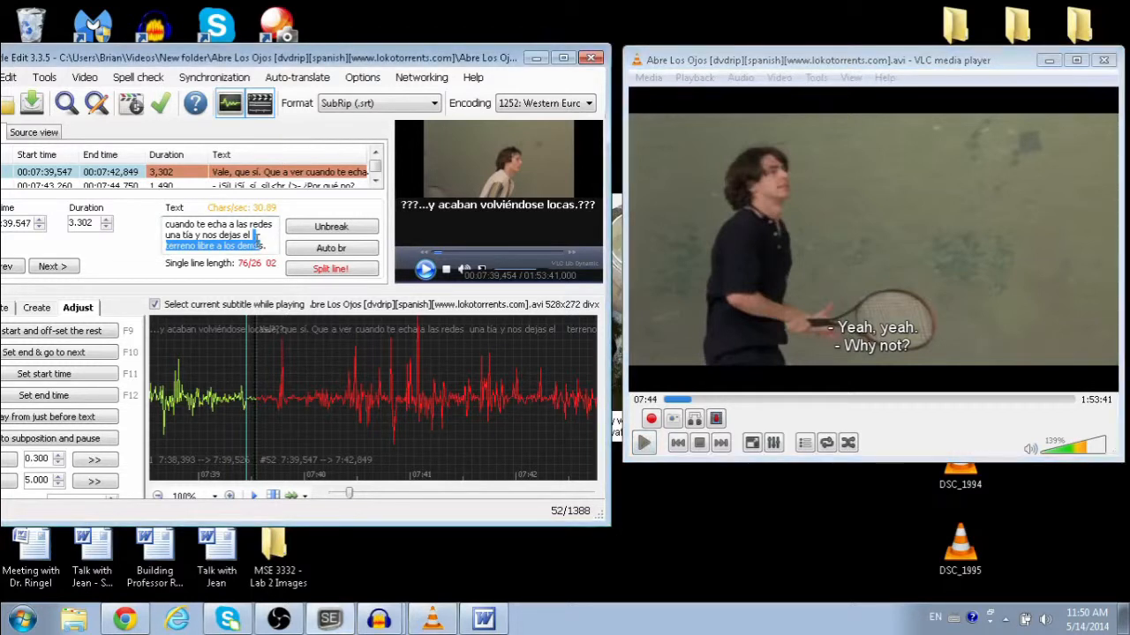
pyautogui.click(258, 239)
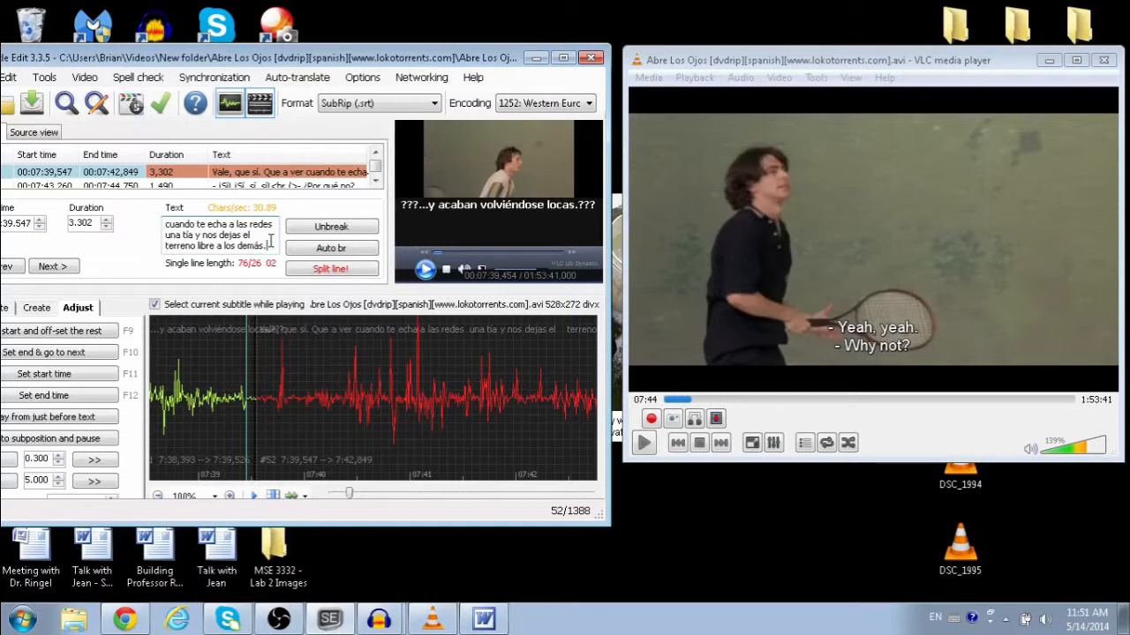
pyautogui.moveTo(271, 241); pyautogui.dragTo(161, 210)
pyautogui.click(205, 231)
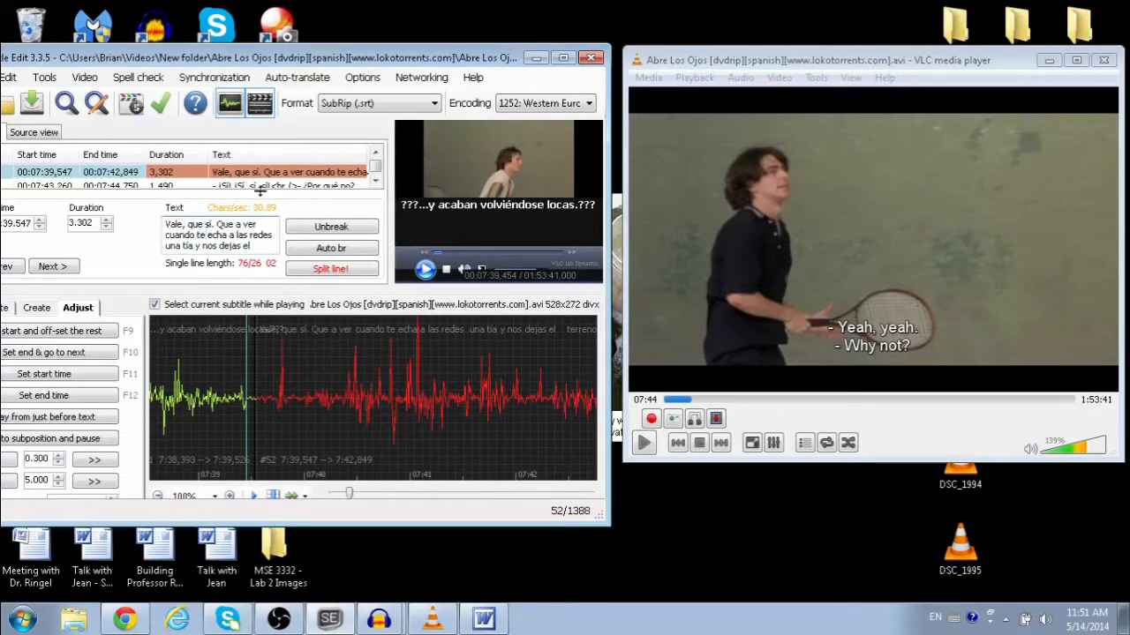
# Step: Maximize Subtitle Edit and join 'terreno libre a los demás.' onto line 52's first line
pyautogui.click(565, 60)
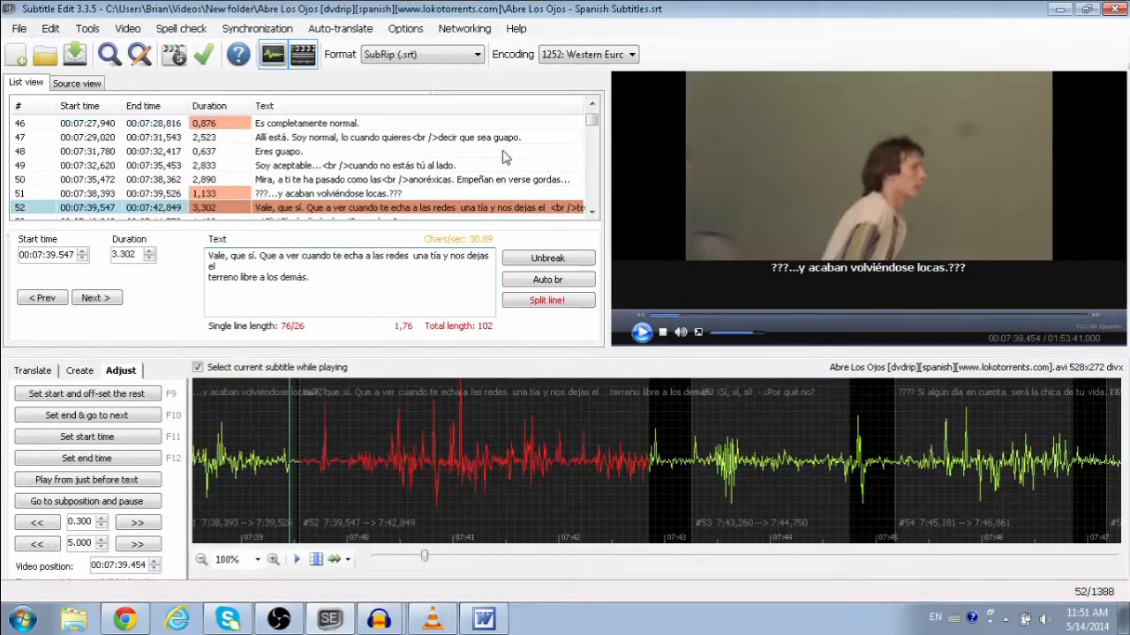
pyautogui.click(209, 278)
pyautogui.press('BackSpace')
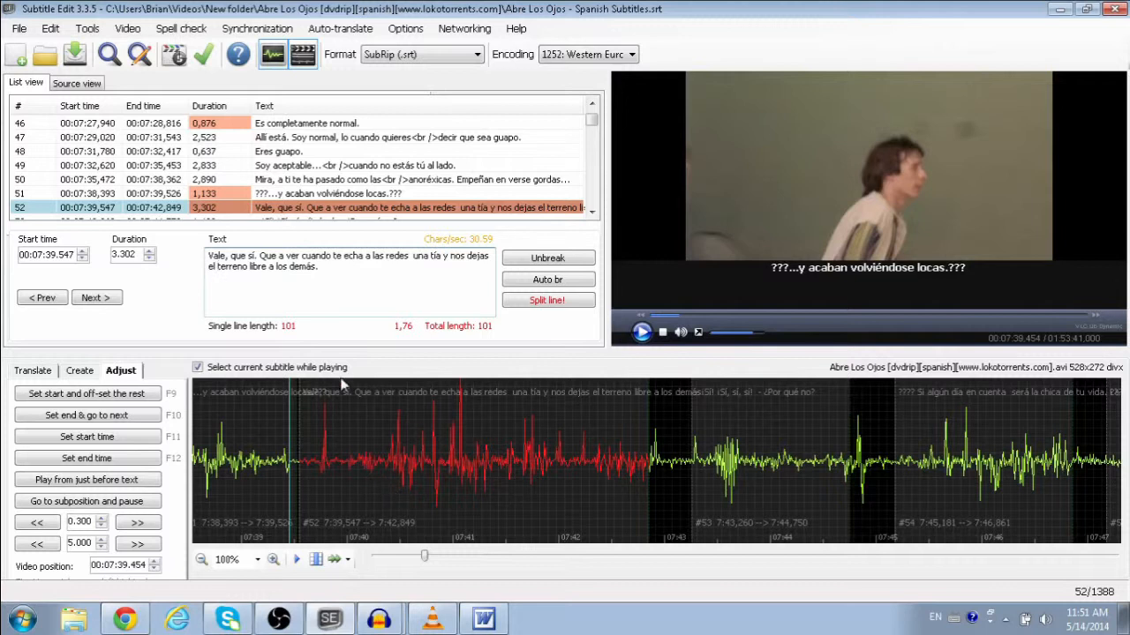
# Step: Select subtitle 51 and scroll down the subtitle list
pyautogui.click(329, 195)
pyautogui.scroll(-1, 329, 199)
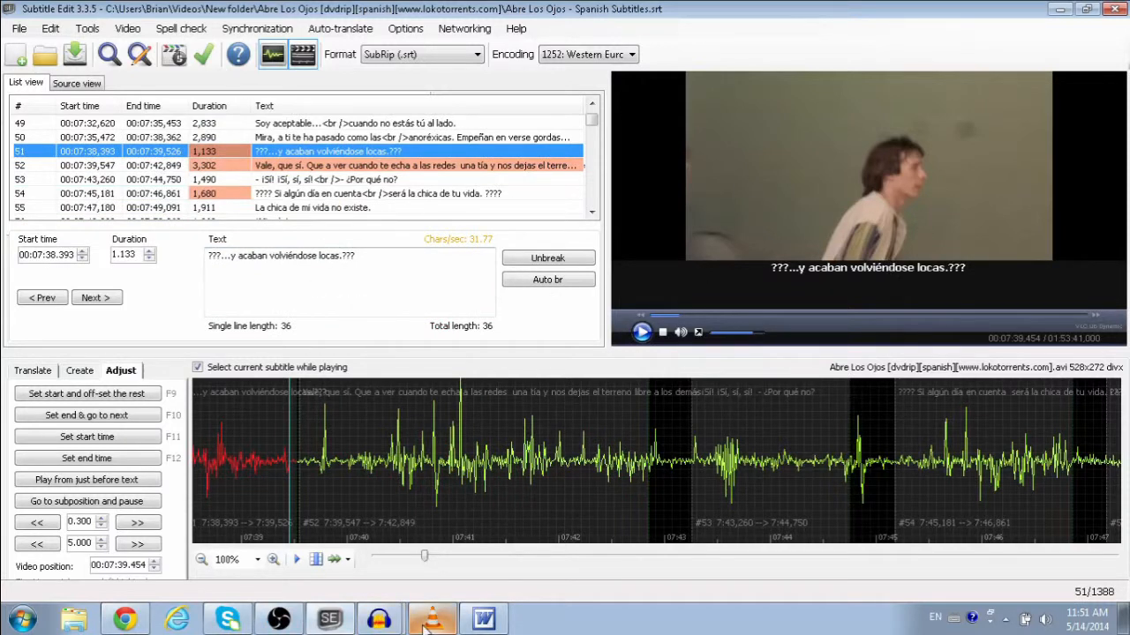
pyautogui.click(609, 630)
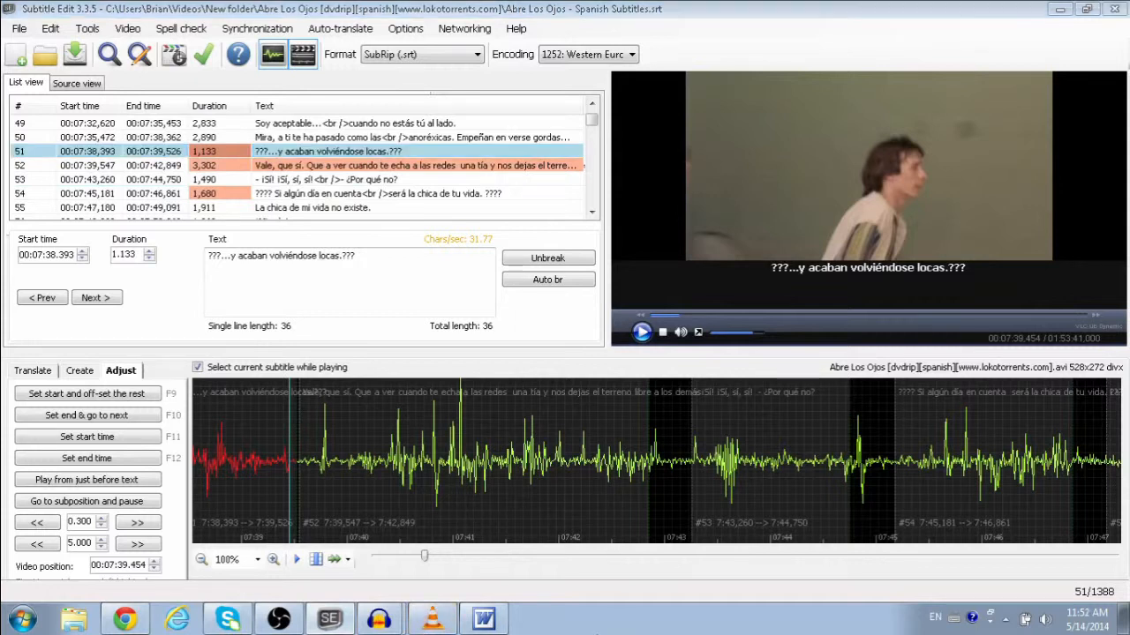